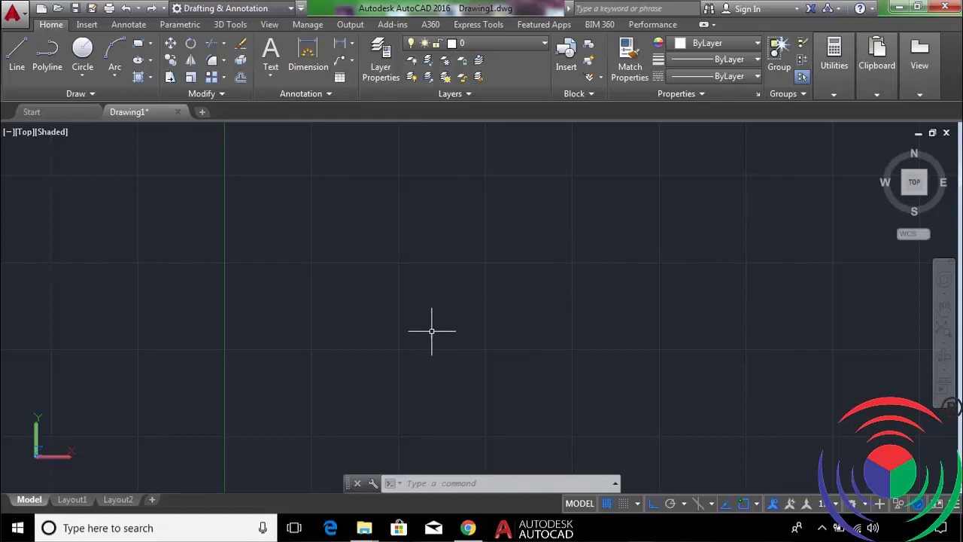
Draw a polyline going 25 units straight up, then 25 units to the right.
click(47, 68)
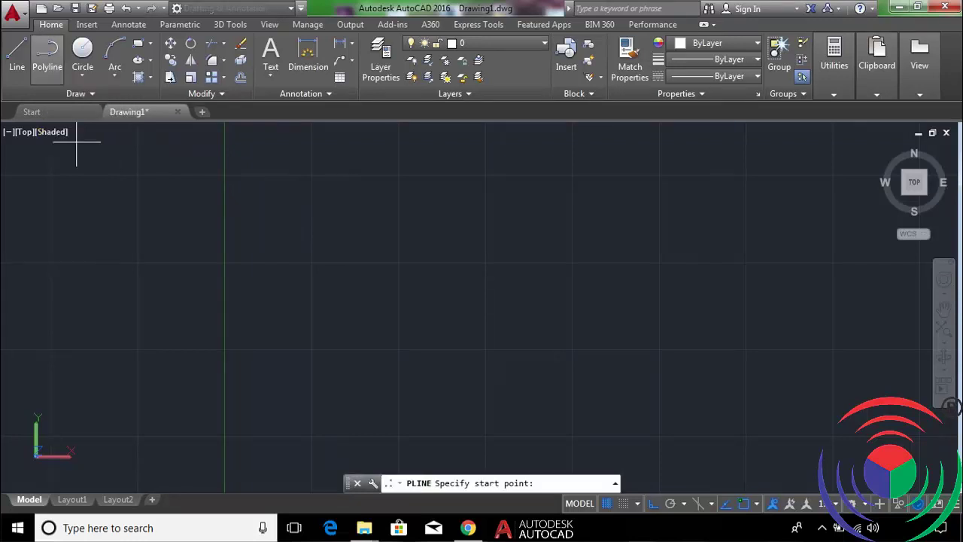
click(398, 353)
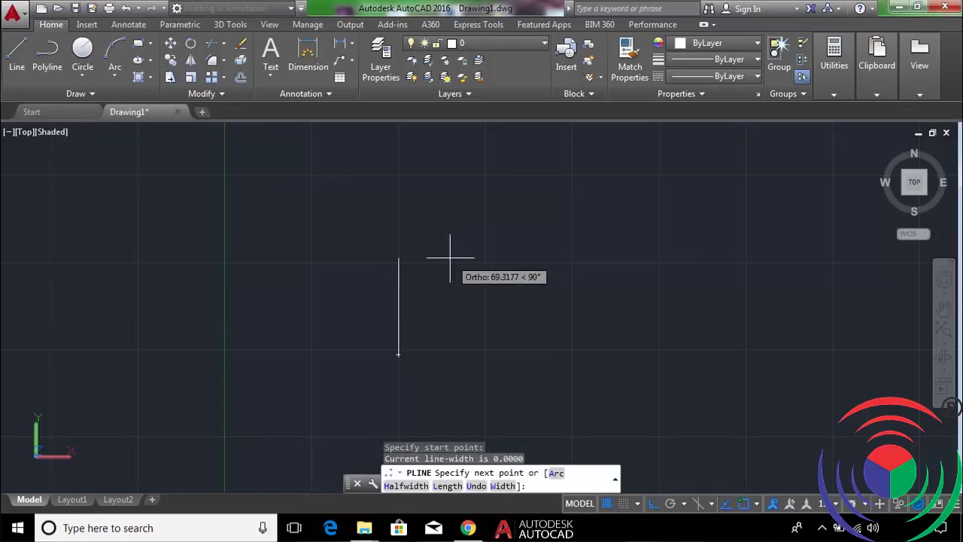
text(25)
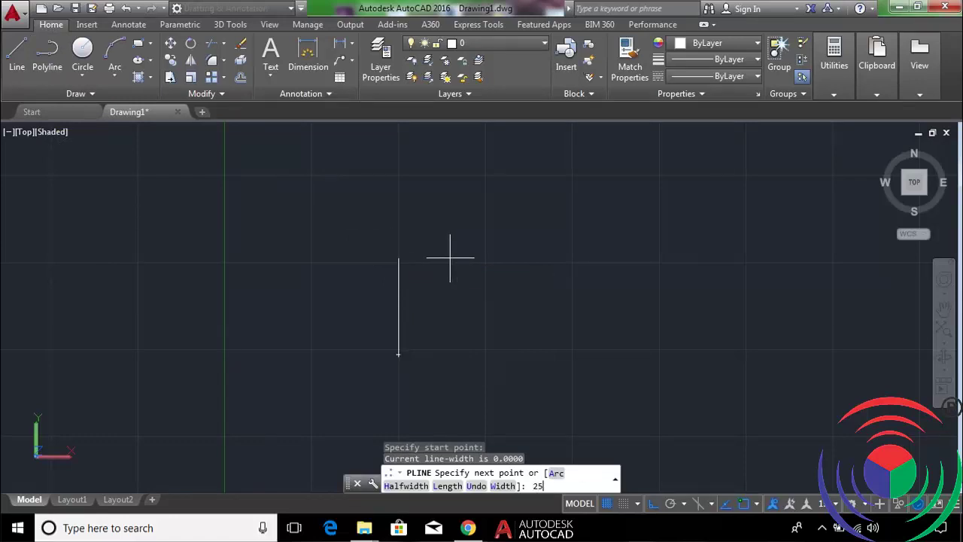
key(Return)
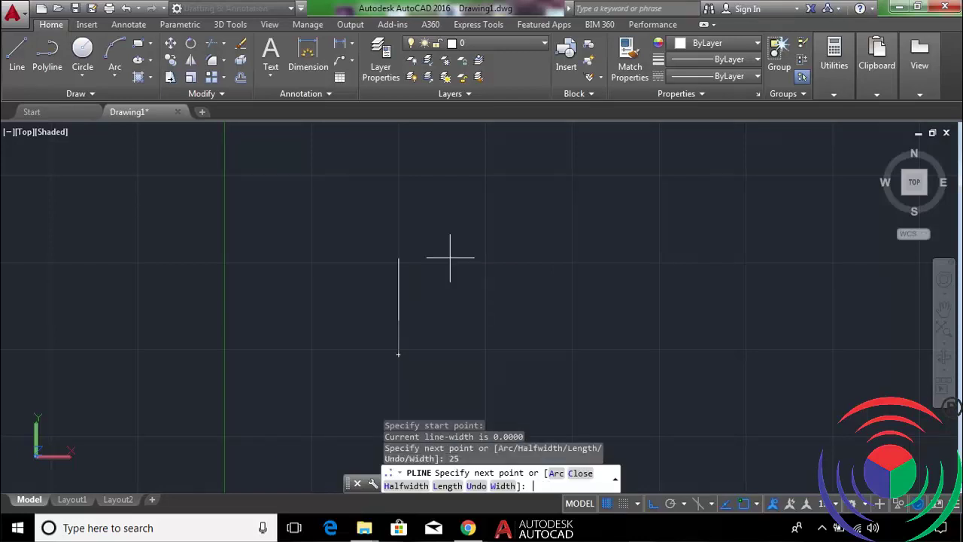
scroll(432, 309, up, 2)
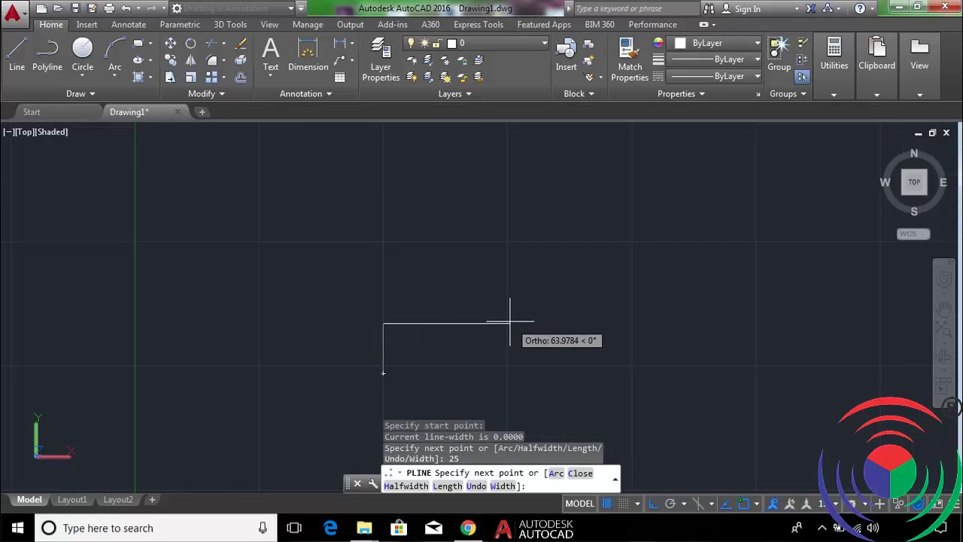
text(25)
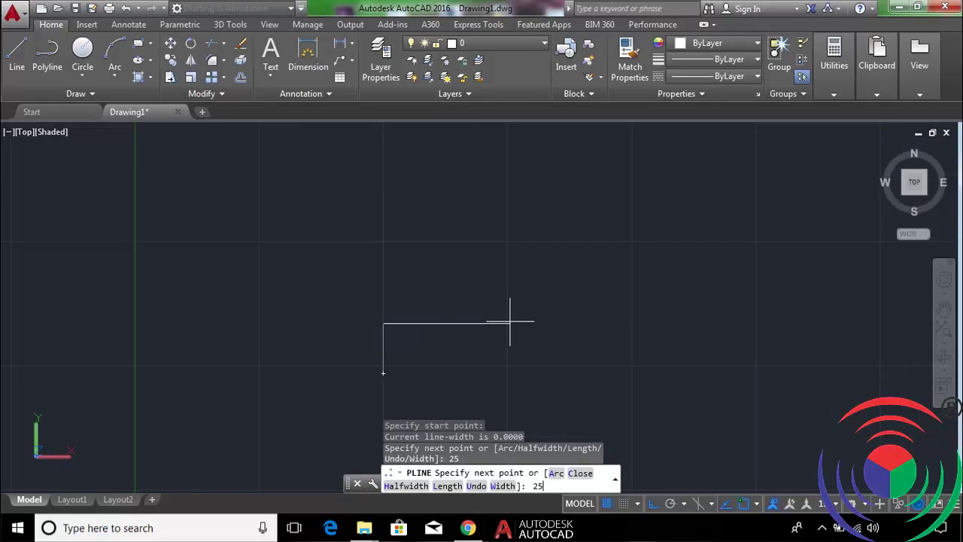
key(Return)
key(Return)
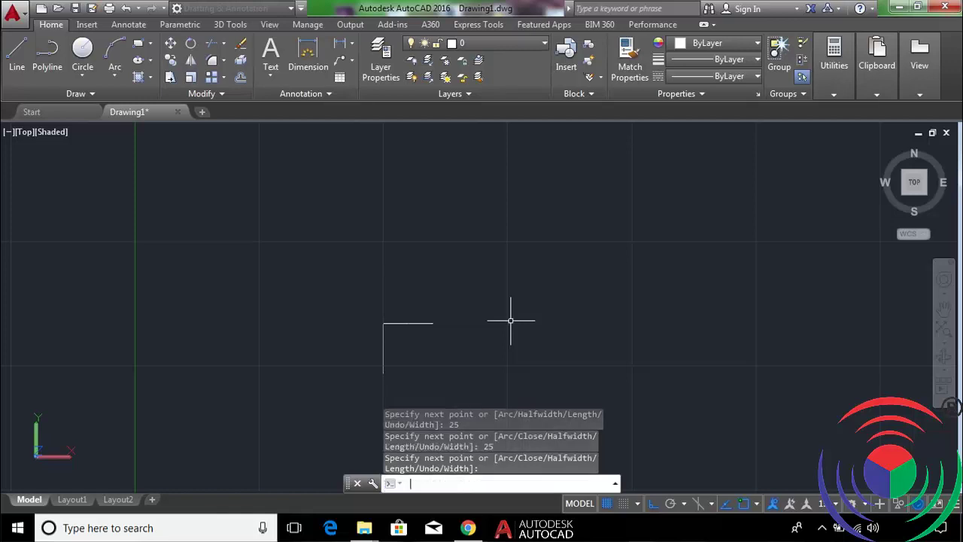
scroll(391, 348, up, 3)
scroll(412, 337, up, 2)
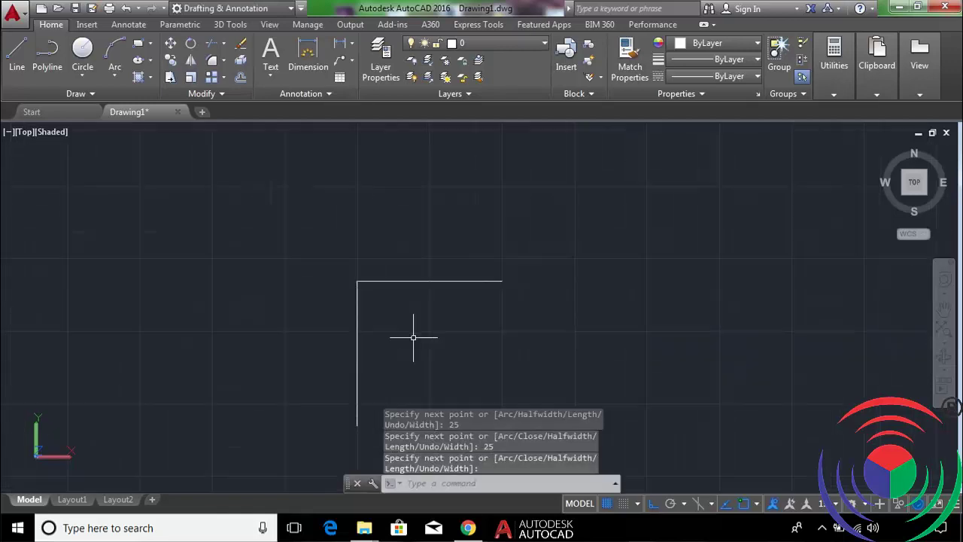
Fillet the vertical and horizontal legs with radius 10 in Multiple mode.
text(F)
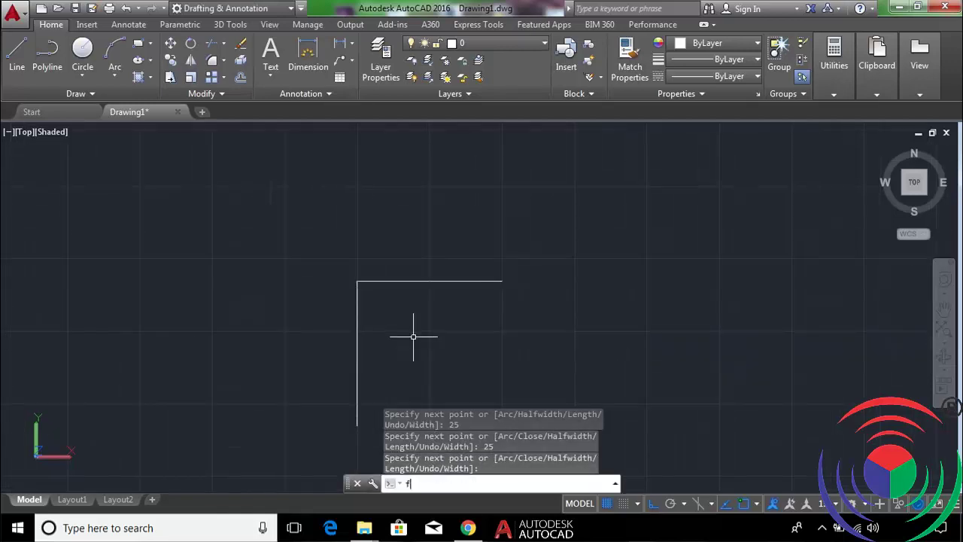
key(Return)
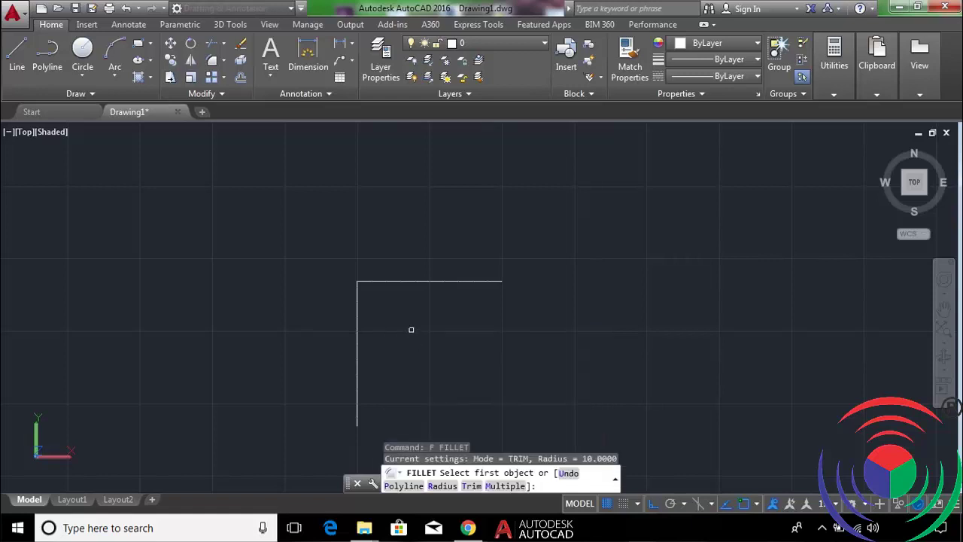
text(r)
key(Return)
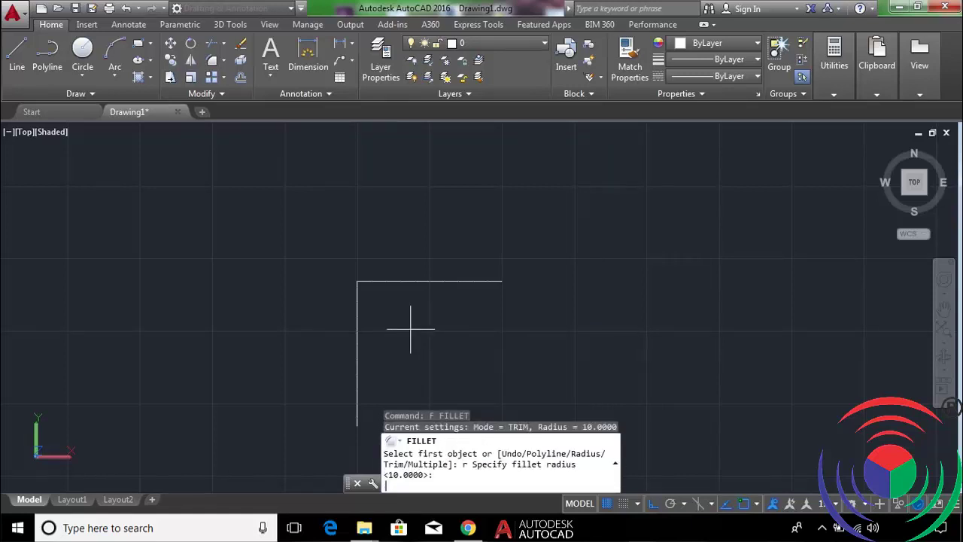
text(10)
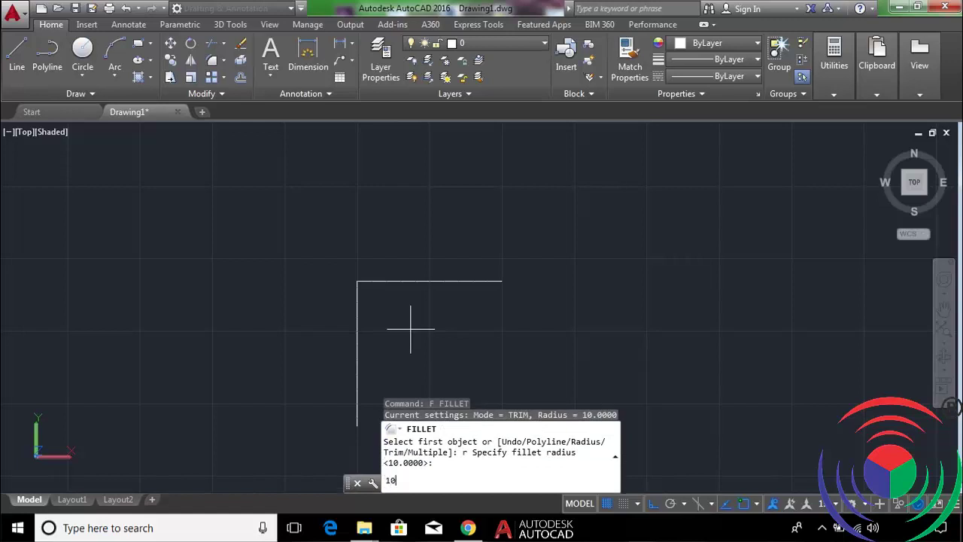
key(Return)
key(Return)
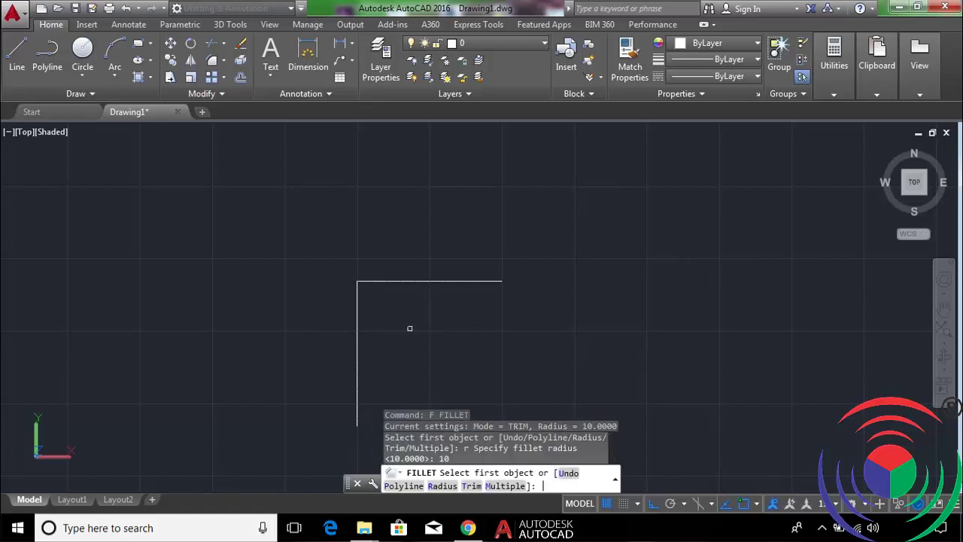
key(Return)
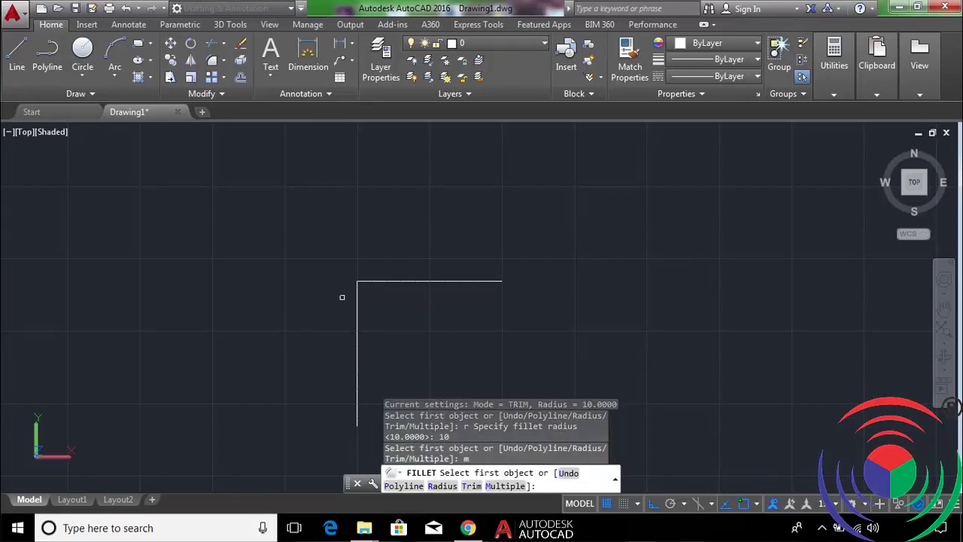
click(356, 301)
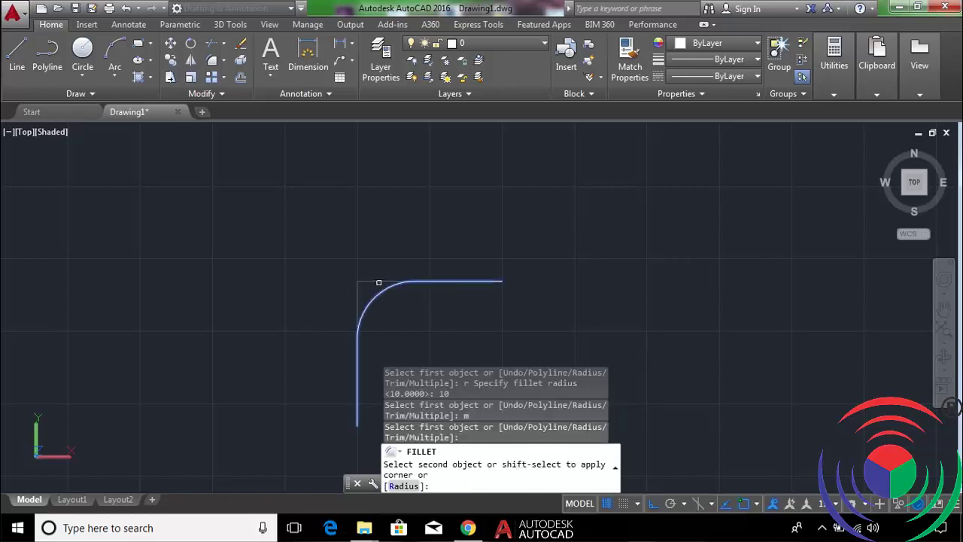
click(383, 281)
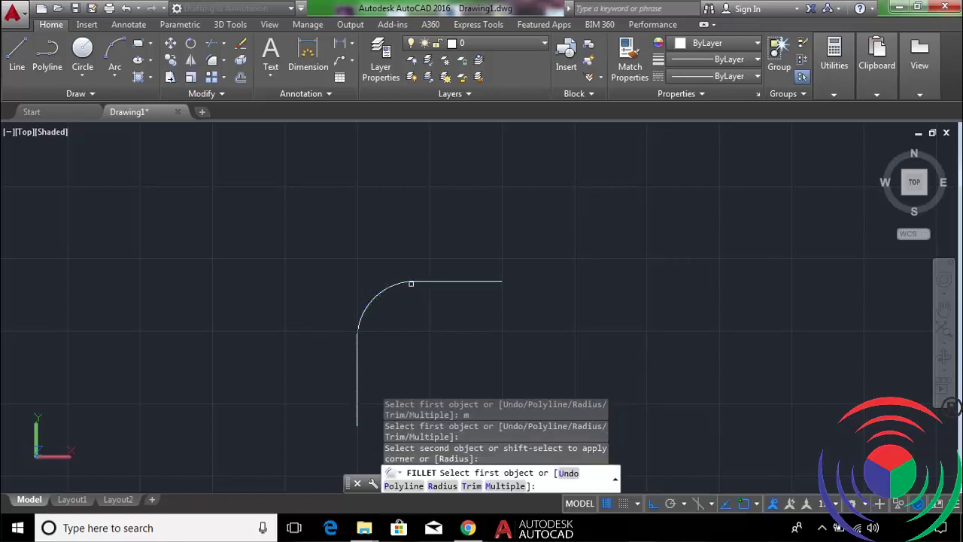
key(Return)
scroll(403, 306, down, 1)
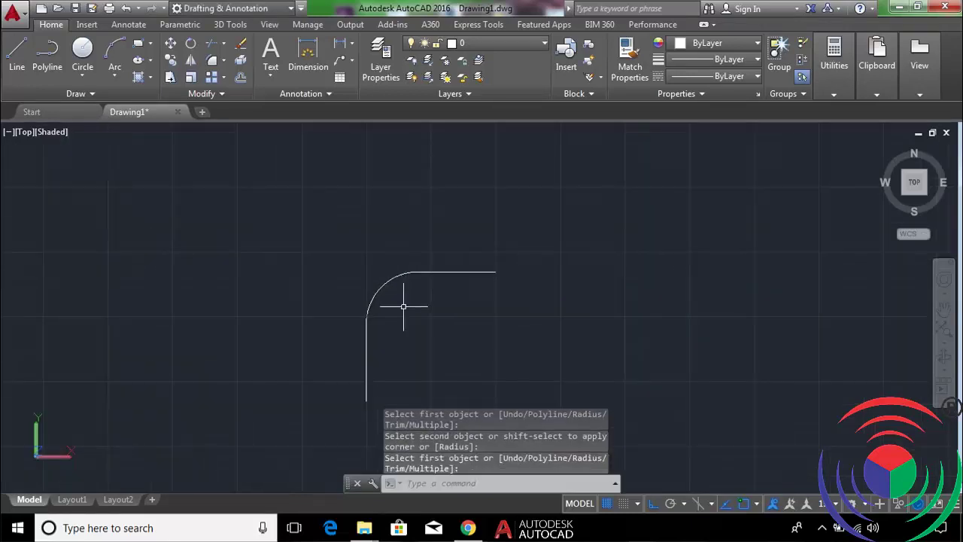
scroll(403, 306, down, 2)
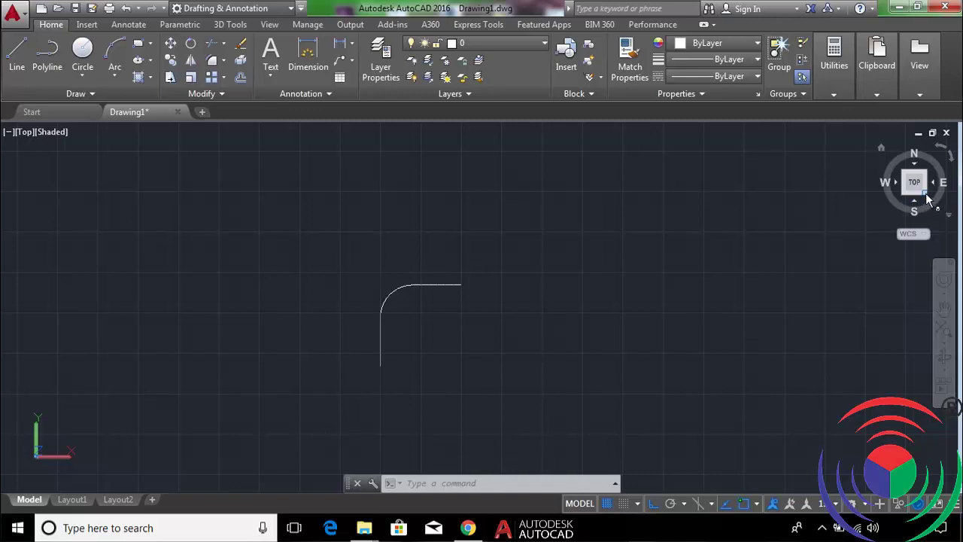
Switch to SE Isometric view and define a three-point UCS with an upright XY plane.
click(926, 194)
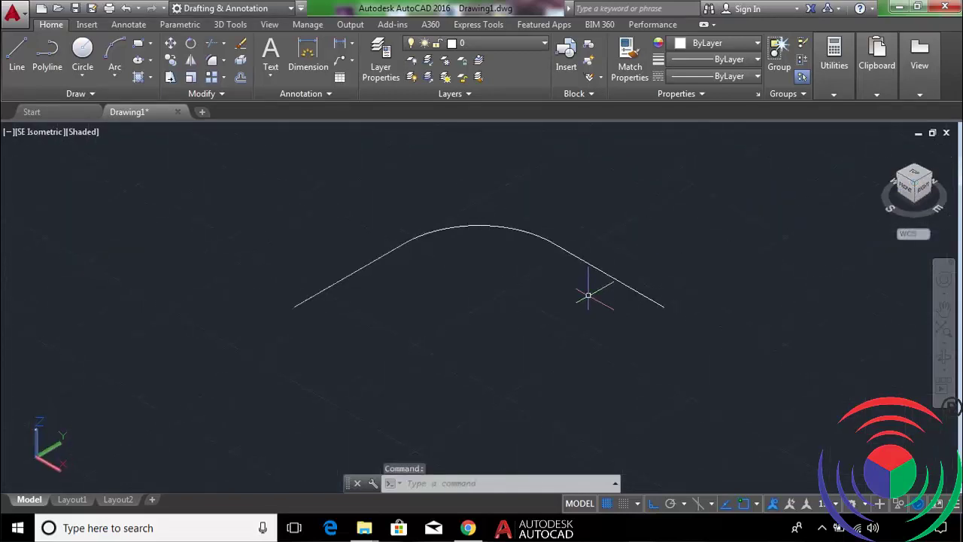
text(u)
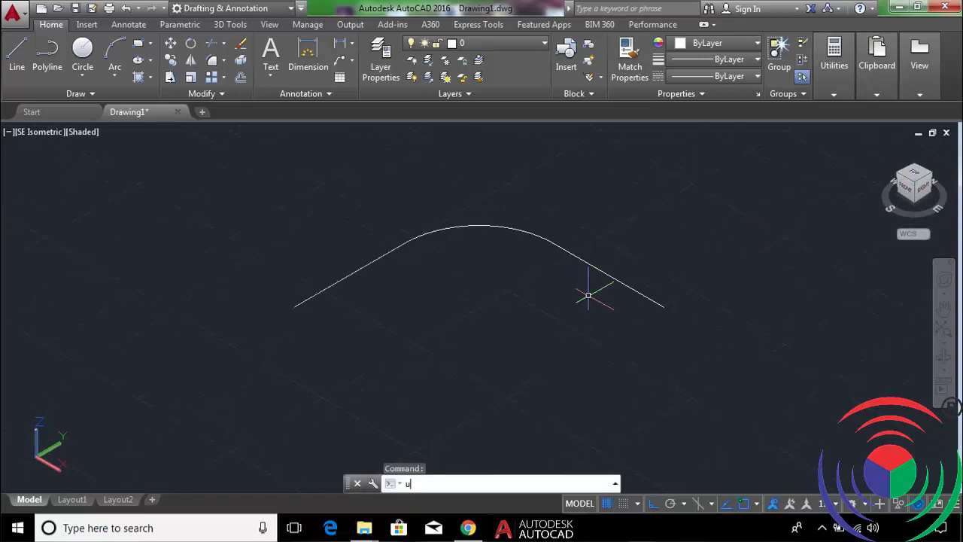
text(cs)
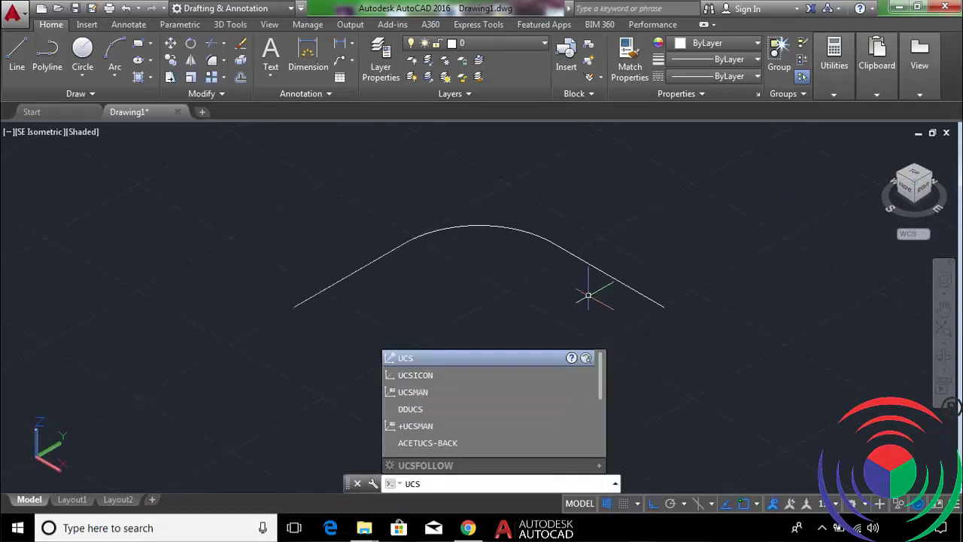
key(Return)
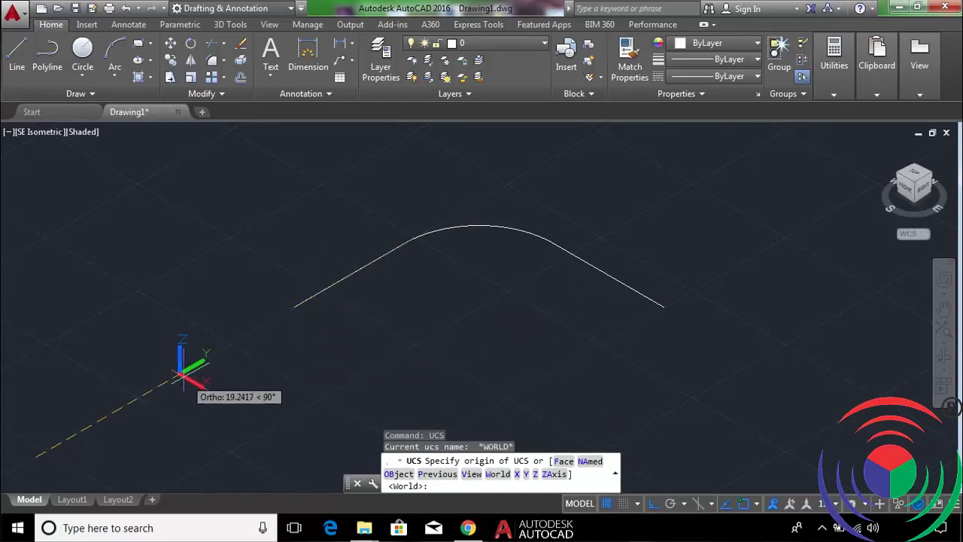
scroll(115, 379, down, 2)
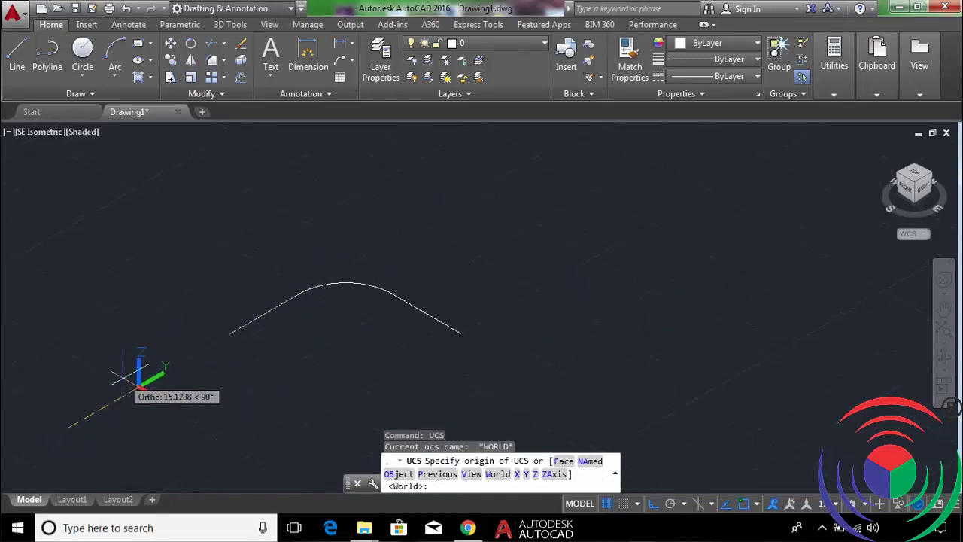
click(21, 380)
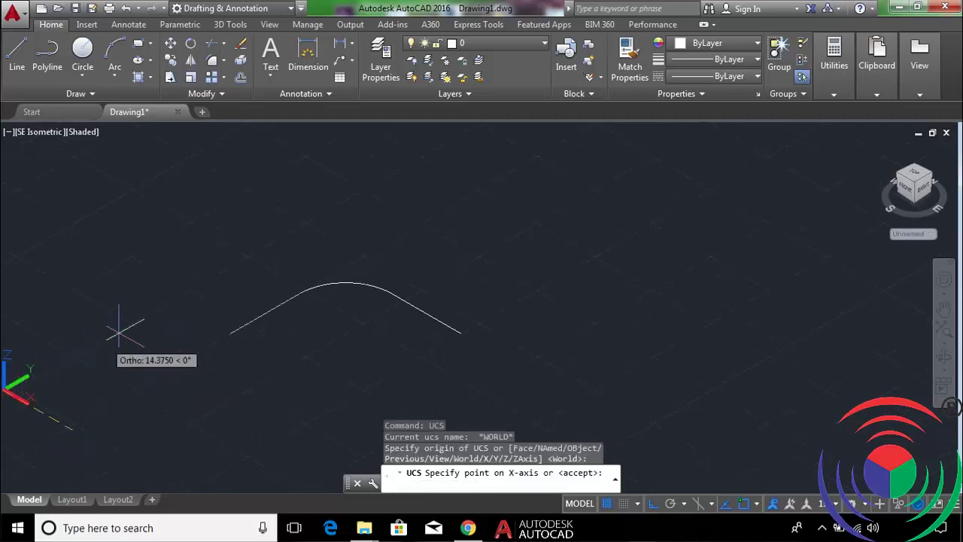
click(180, 299)
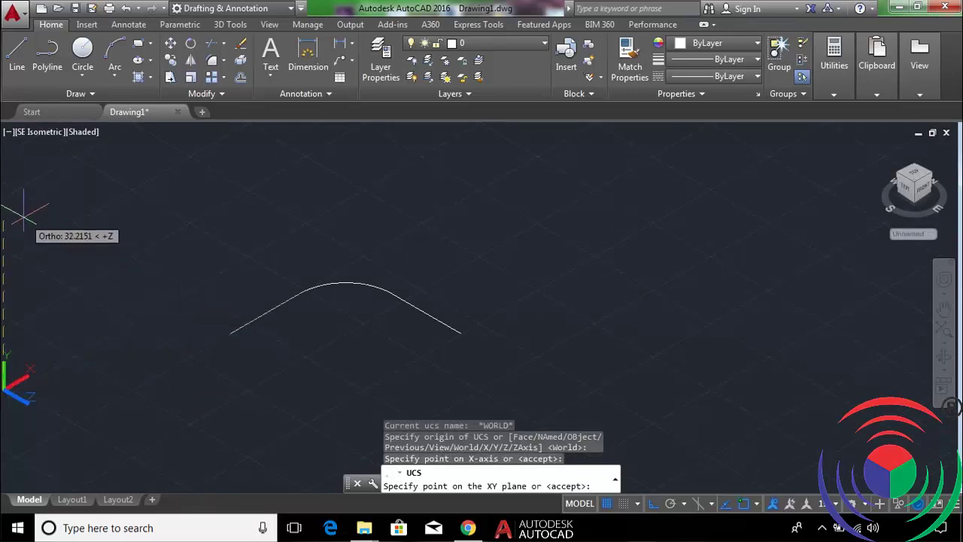
click(15, 204)
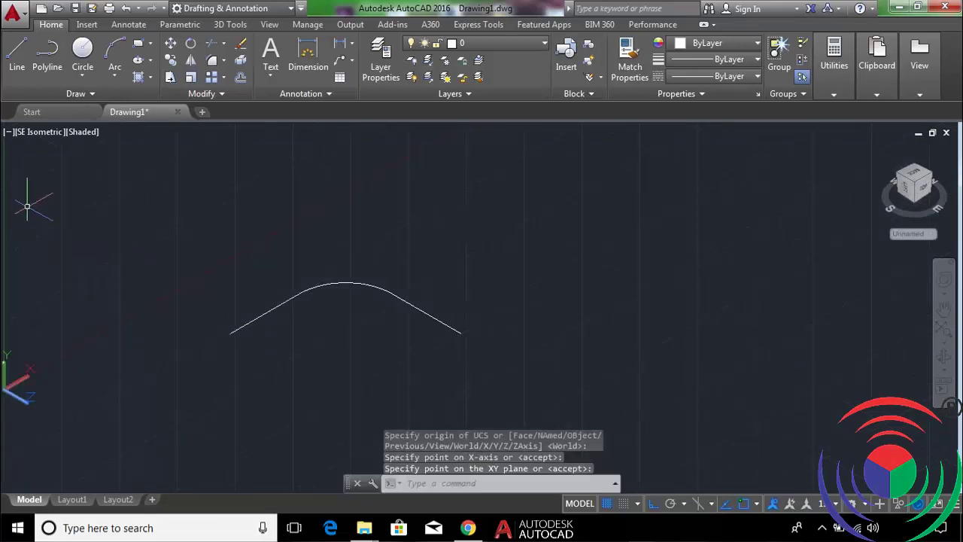
Draw a radius-10 circle centred on the filleted path's endpoint.
click(79, 59)
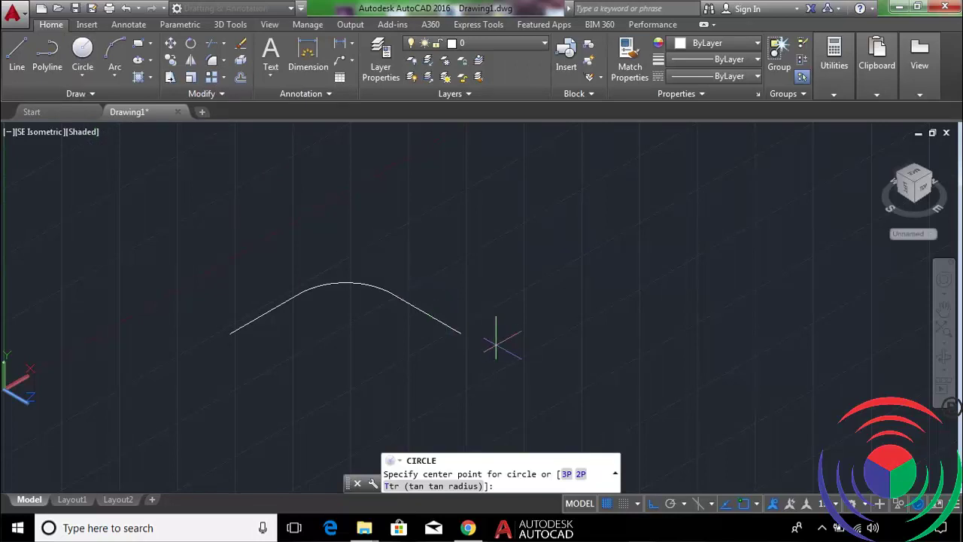
click(461, 333)
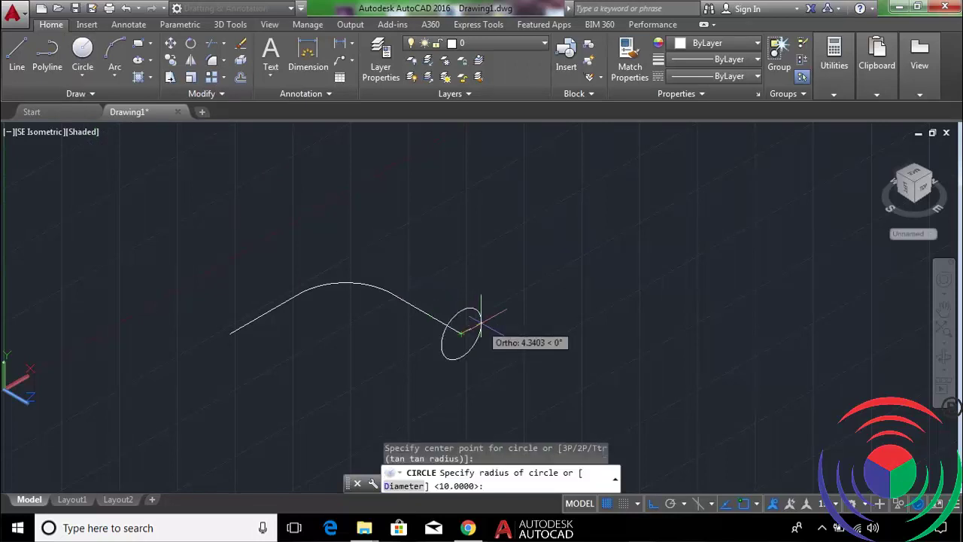
text(10)
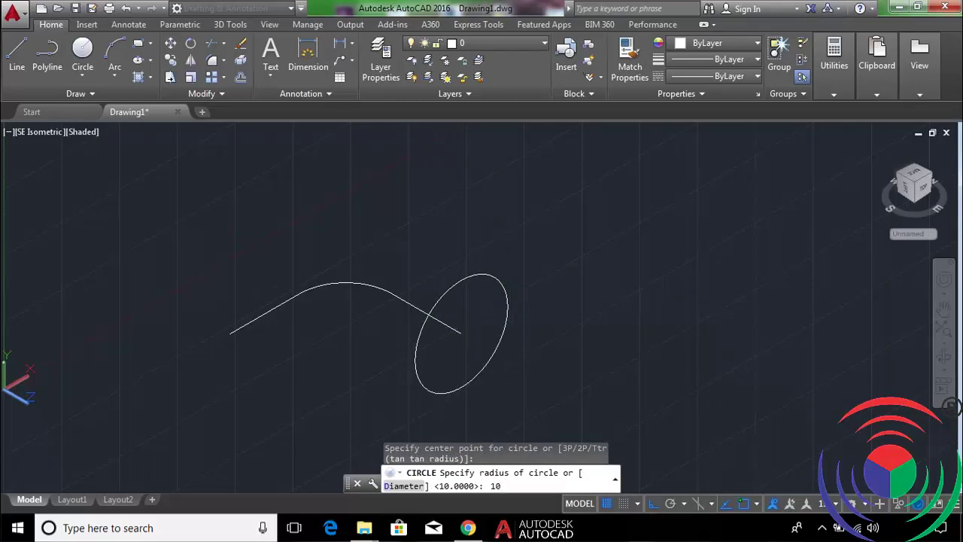
key(Return)
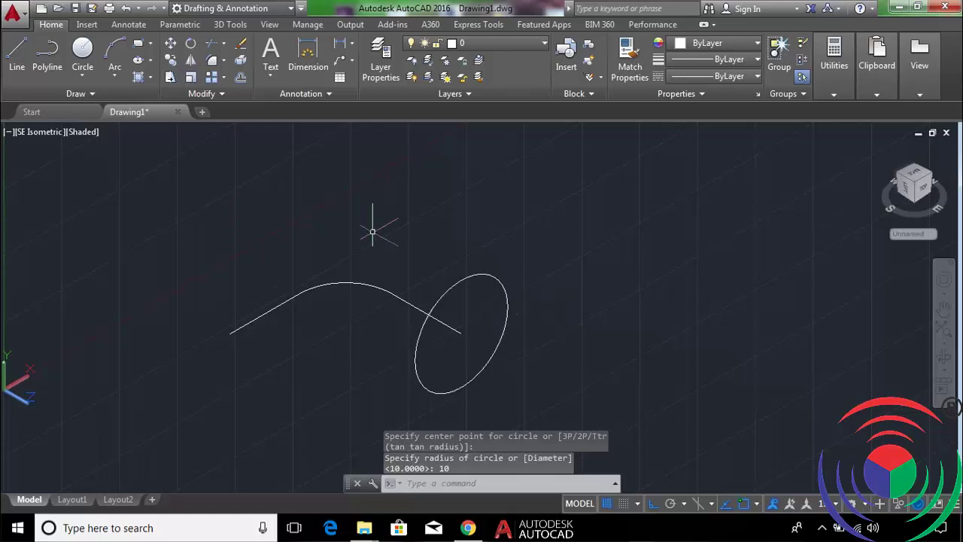
Sweep the radius-10 circle along the filleted curve to create the solid elbow.
click(229, 24)
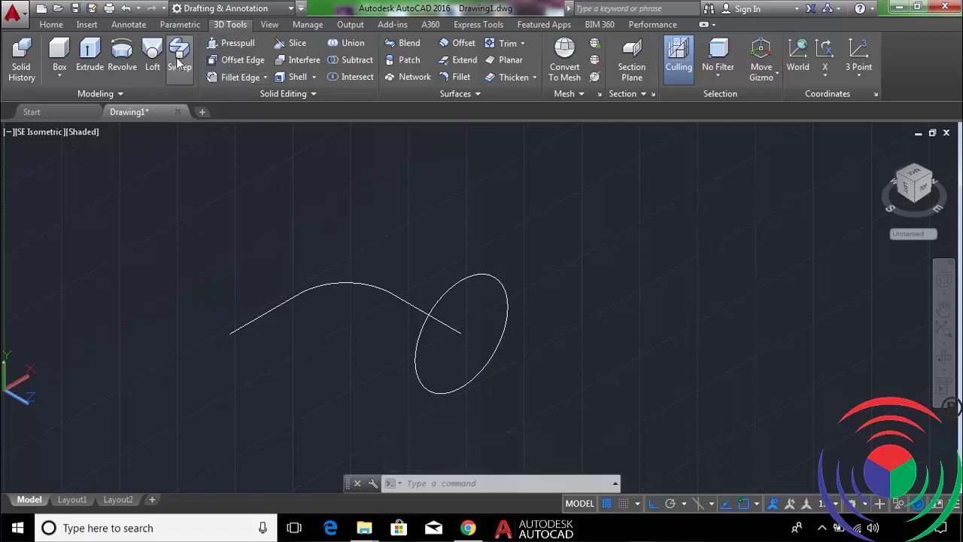
click(179, 60)
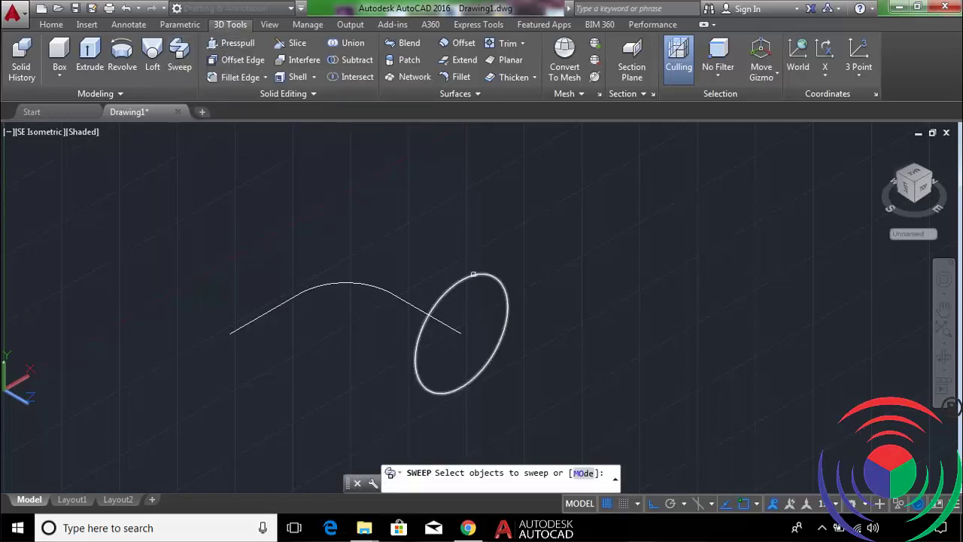
click(474, 276)
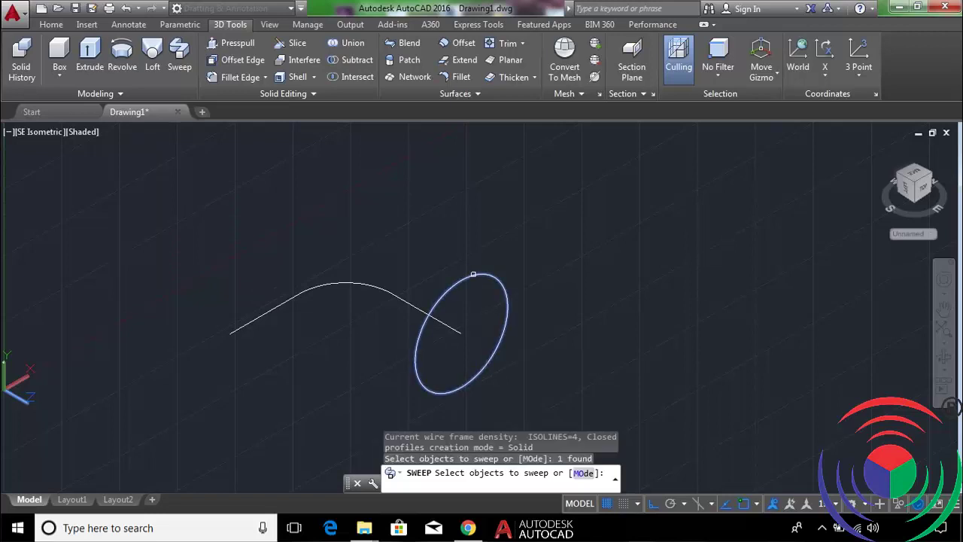
right_click(473, 275)
click(508, 284)
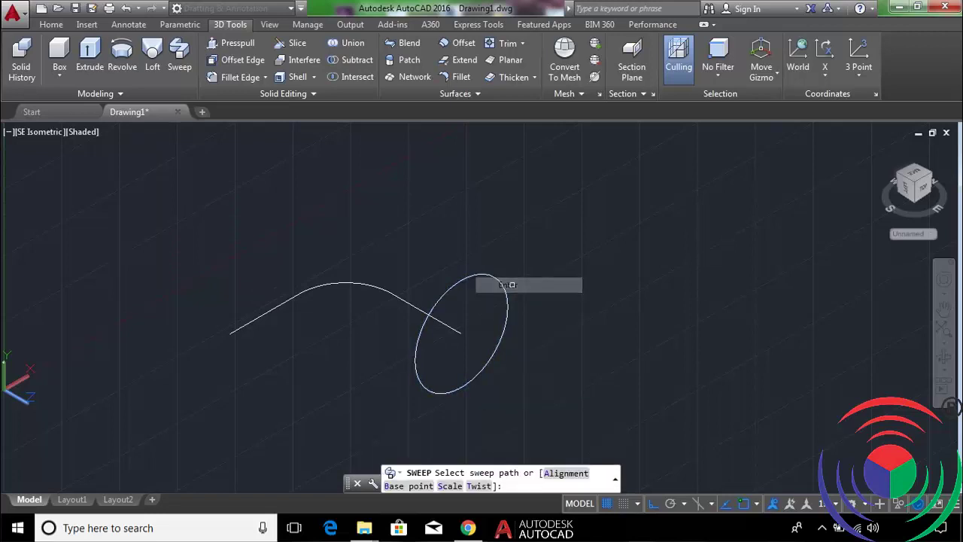
click(453, 327)
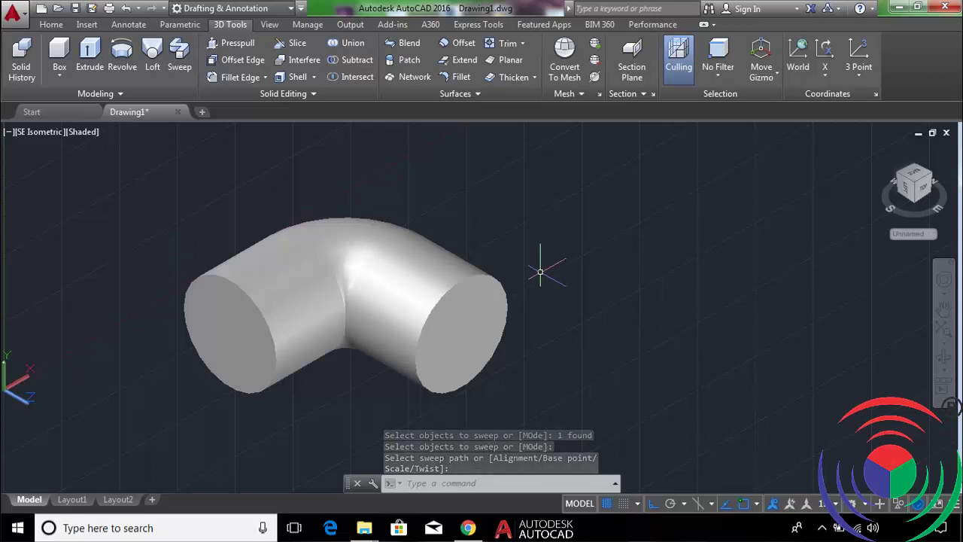
Reset the UCS to World and view the elbow from the Top.
text(ucs)
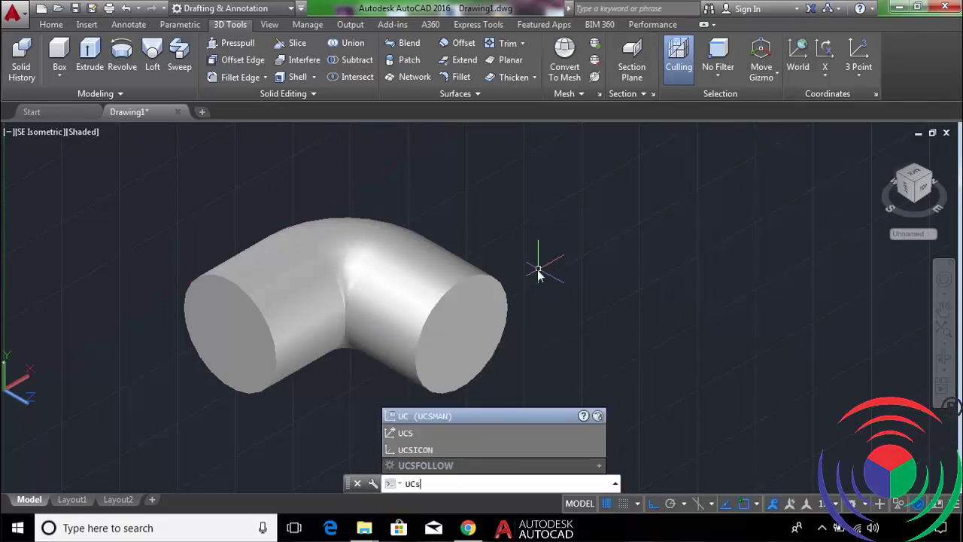
key(Return)
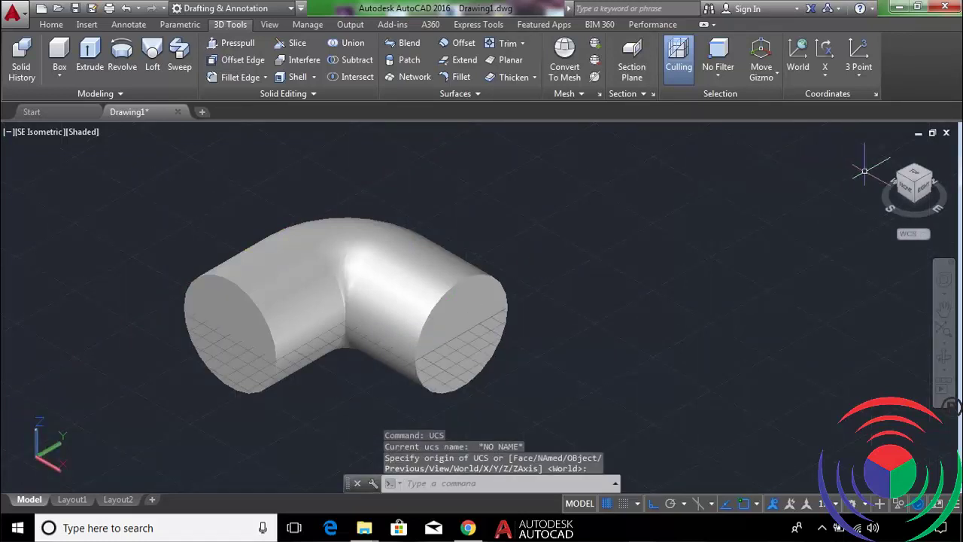
click(913, 176)
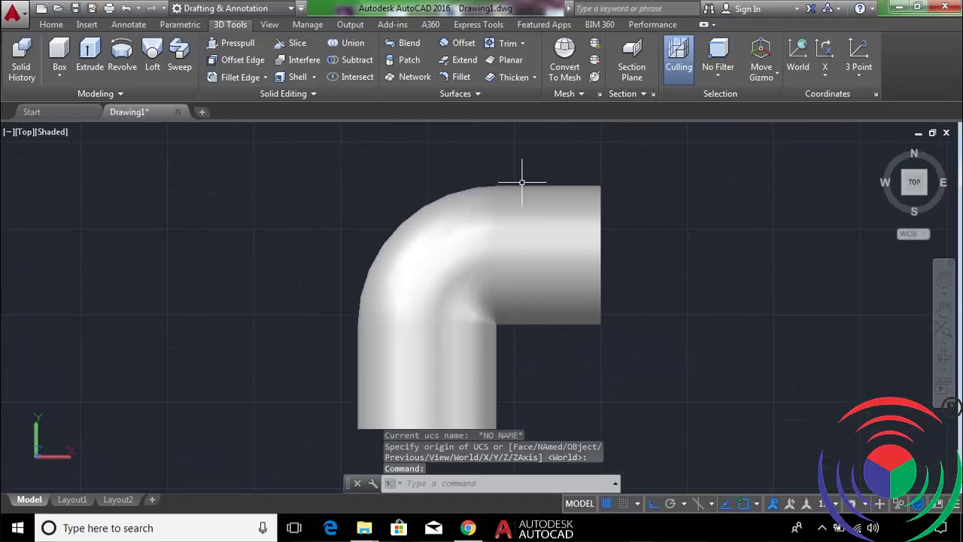
scroll(518, 179, down, 4)
scroll(519, 181, up, 2)
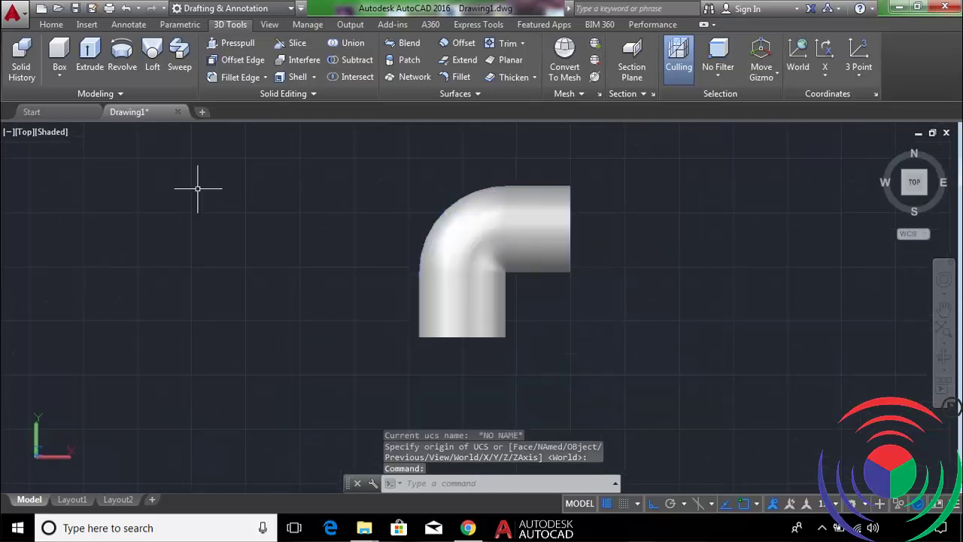
click(46, 133)
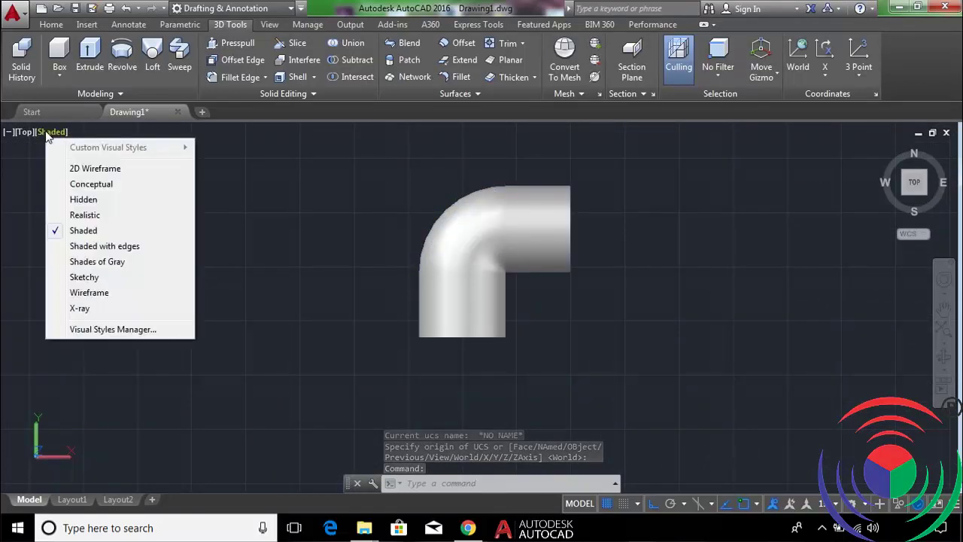
Set the visual style to 2D Wireframe and clear all object snap modes.
click(105, 170)
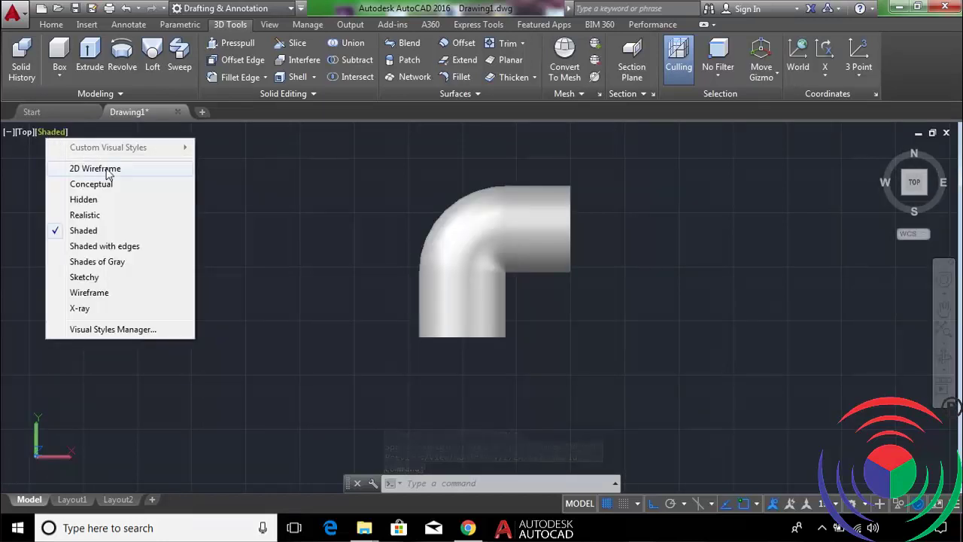
click(107, 169)
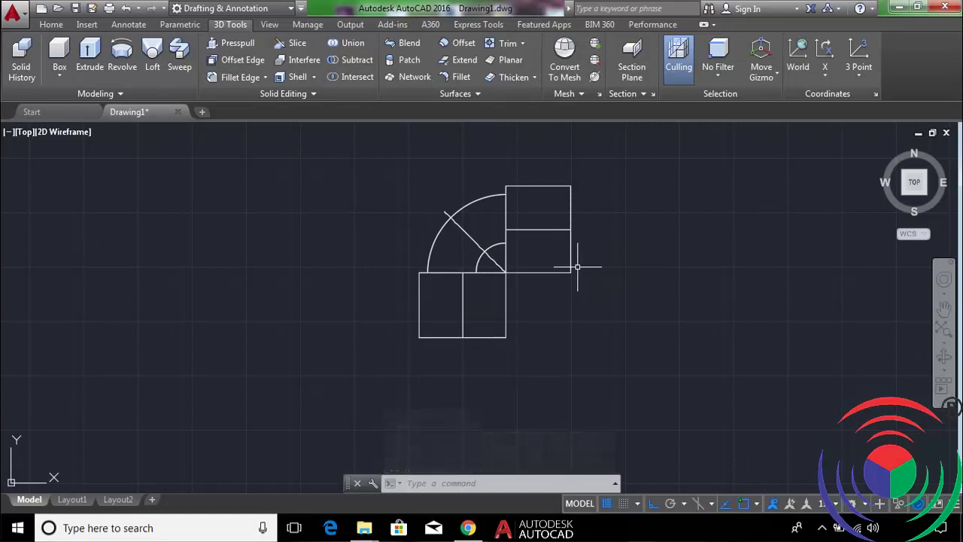
text(os)
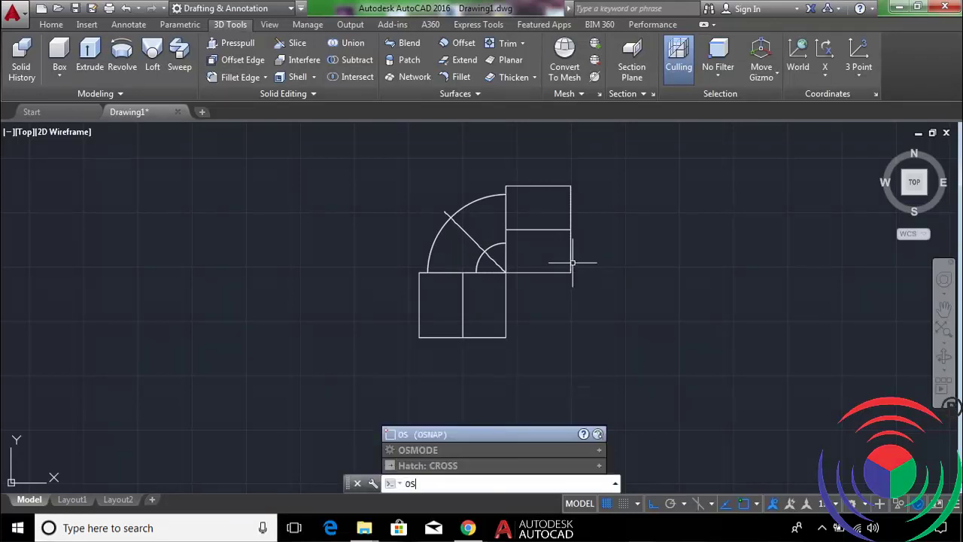
key(Return)
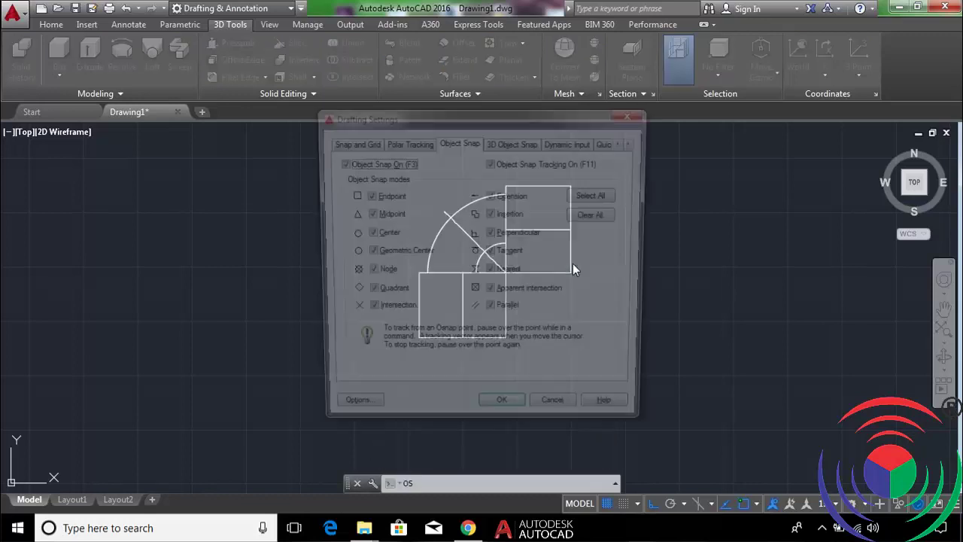
click(605, 215)
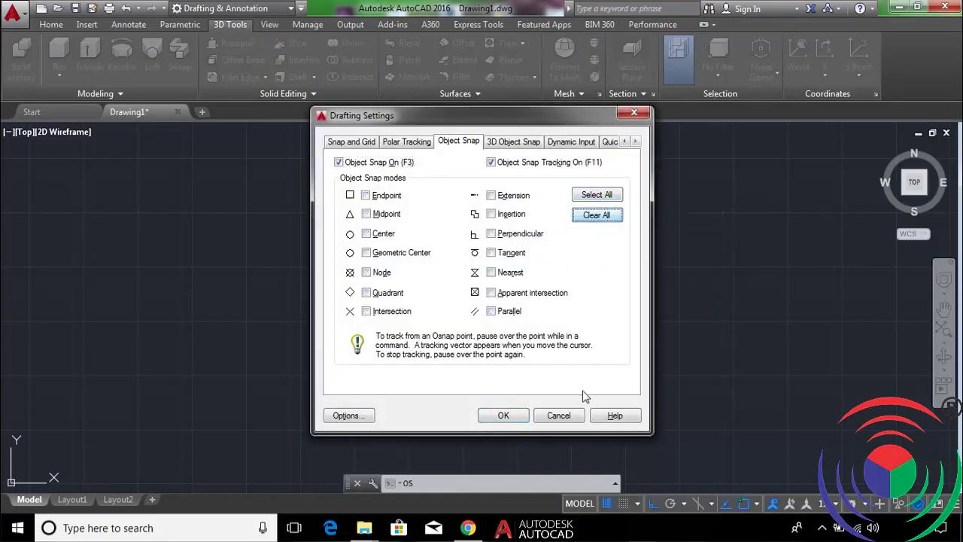
click(504, 415)
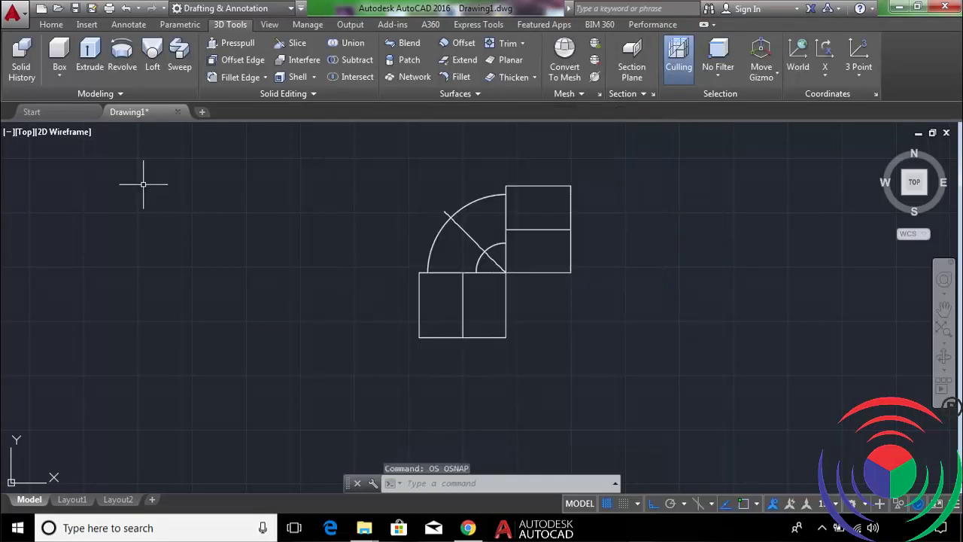
Draw a 3-Point arc around the outer bend, through a point beyond the diagonal.
click(51, 26)
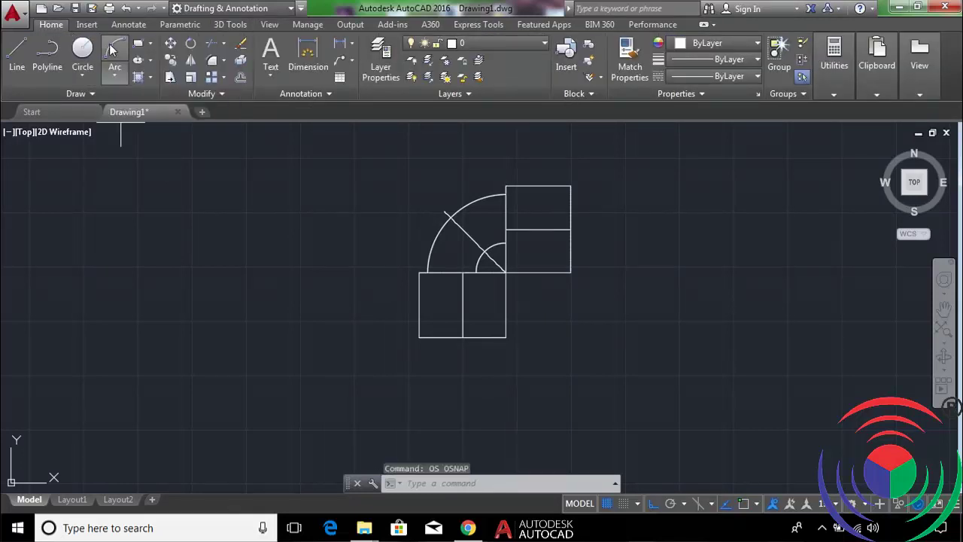
click(111, 50)
scroll(426, 252, up, 4)
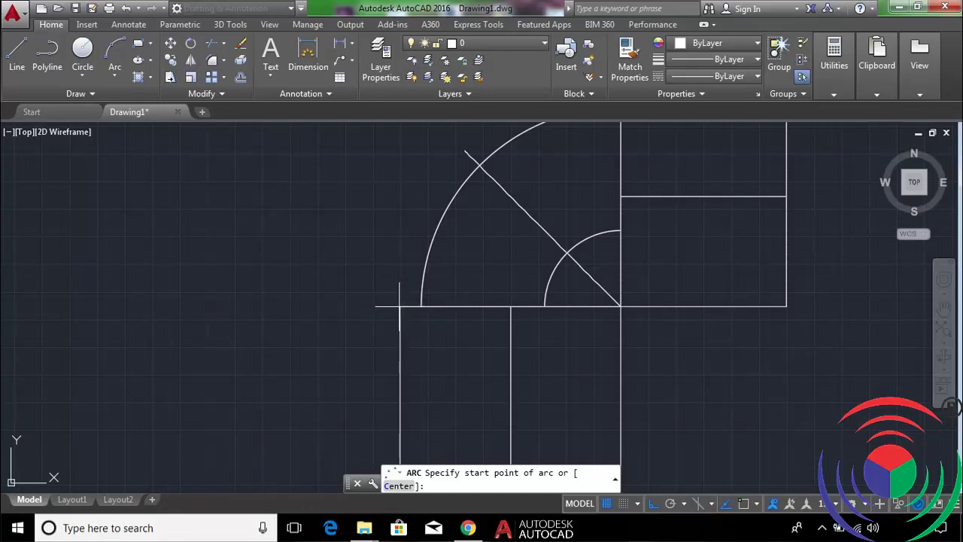
click(400, 306)
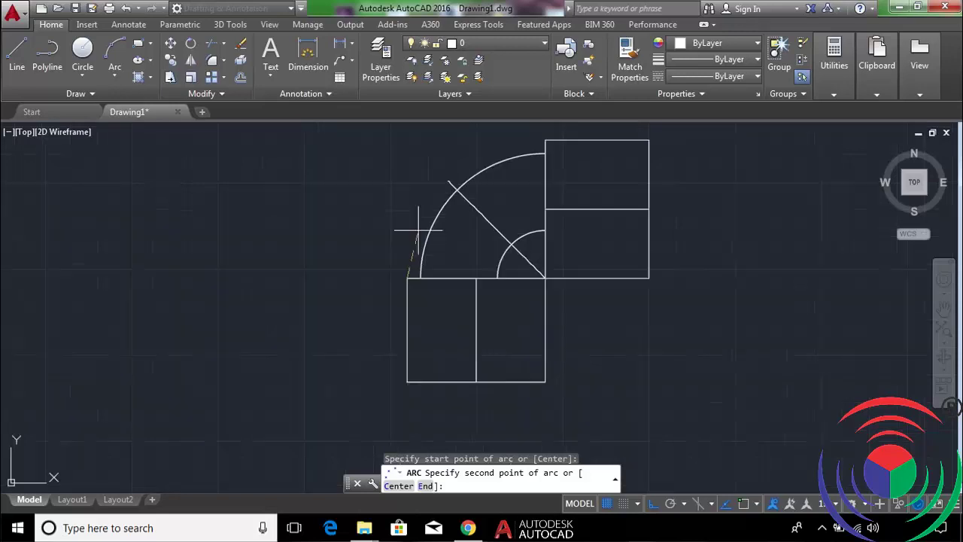
scroll(417, 225, down, 2)
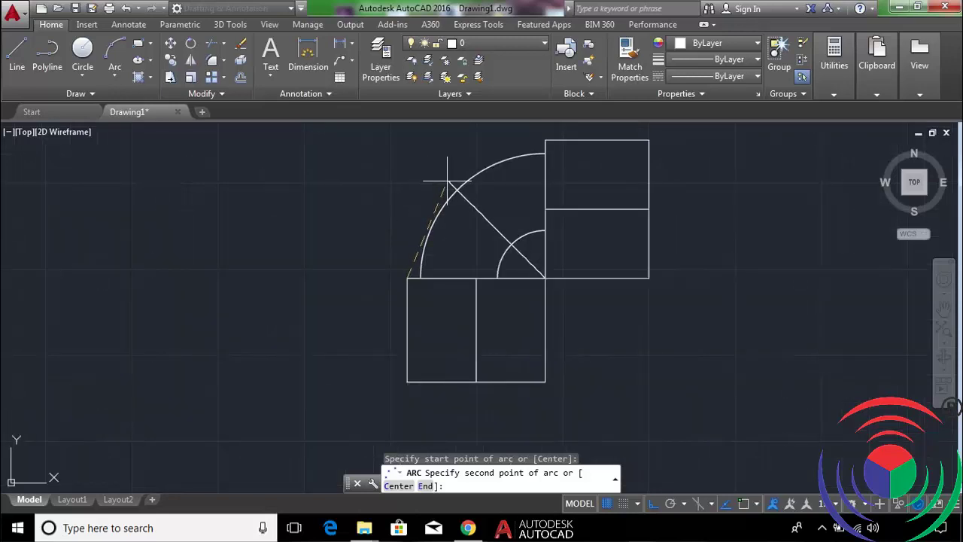
scroll(447, 180, up, 3)
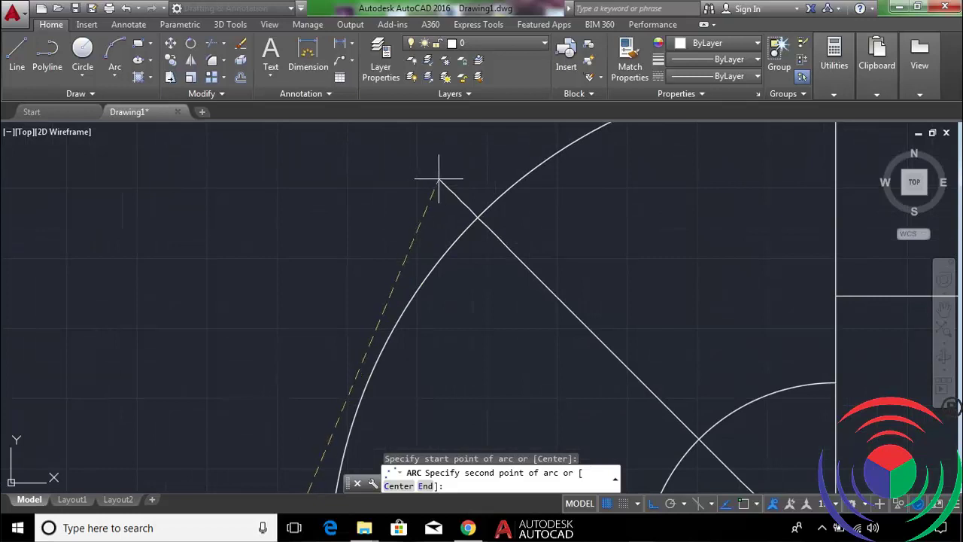
click(439, 179)
scroll(440, 179, down, 3)
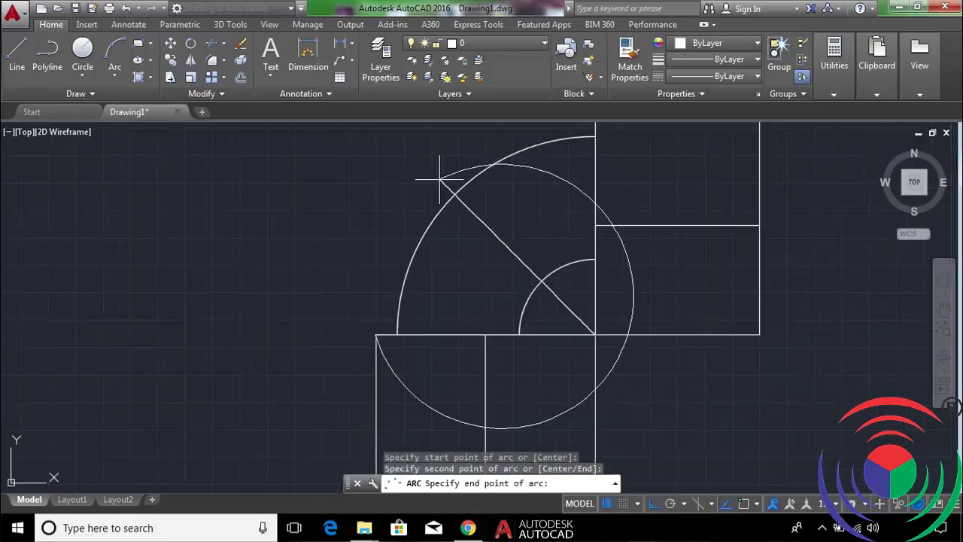
scroll(439, 179, down, 2)
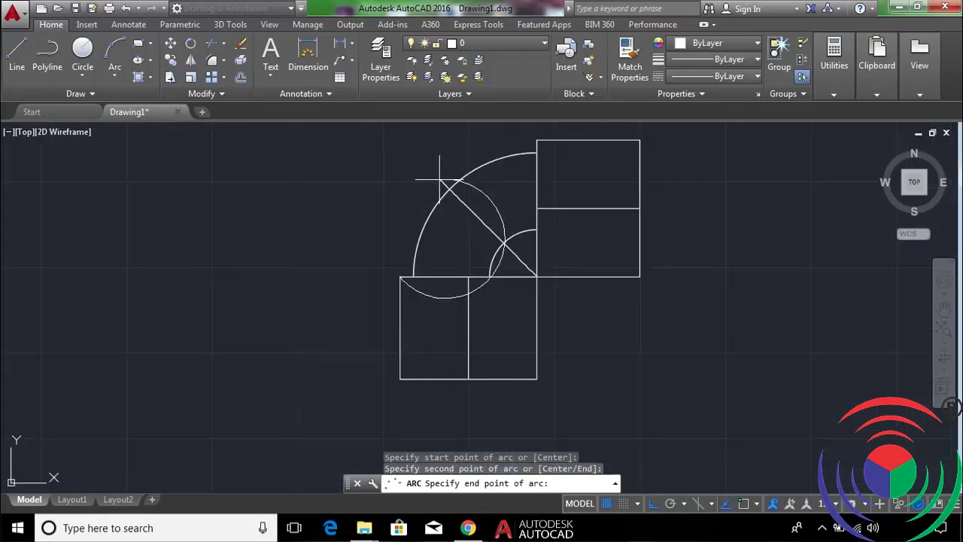
scroll(439, 181, up, 2)
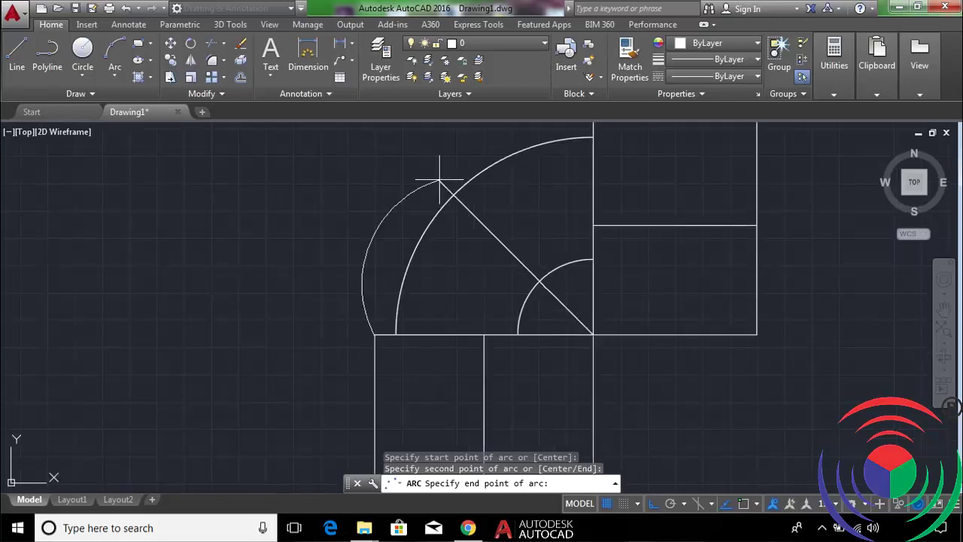
scroll(570, 140, down, 2)
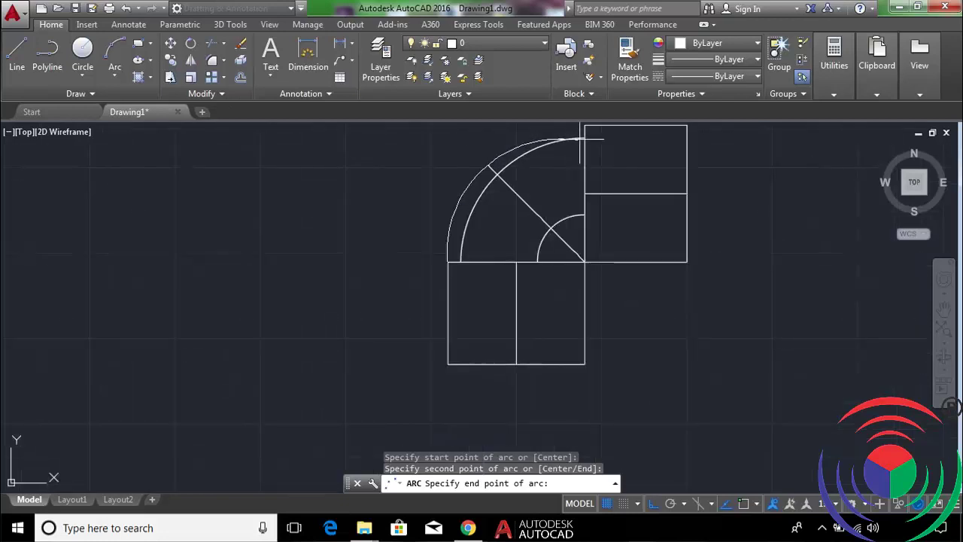
scroll(580, 138, up, 4)
scroll(573, 133, up, 2)
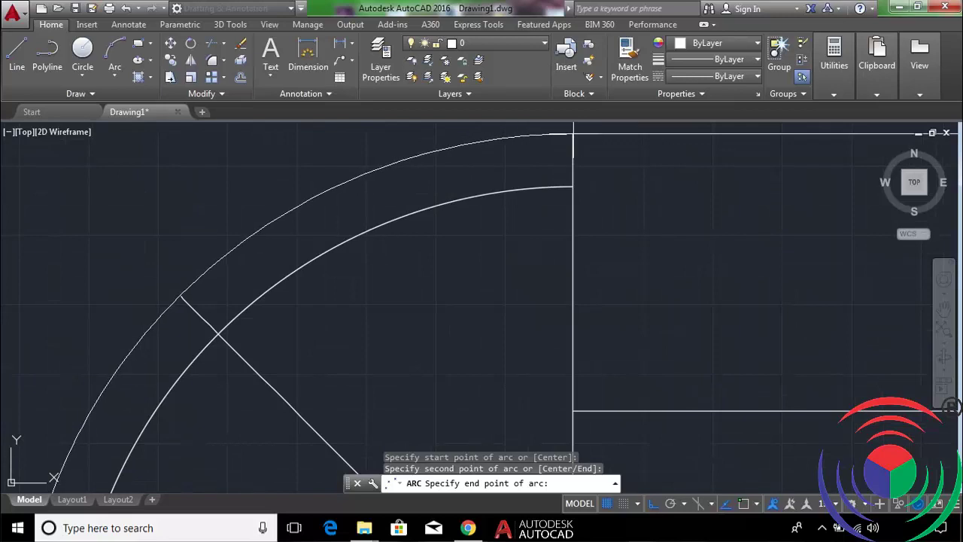
click(571, 134)
scroll(564, 161, down, 5)
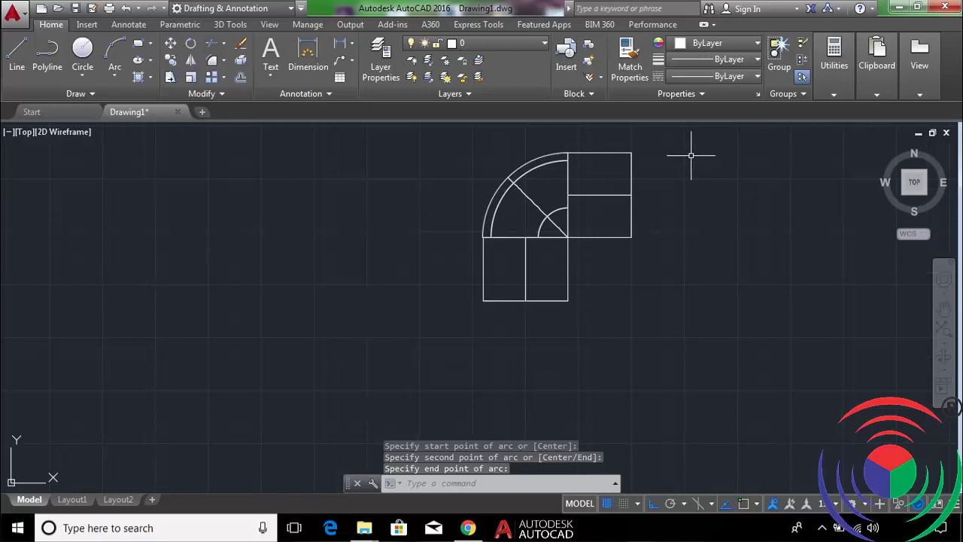
scroll(690, 155, down, 2)
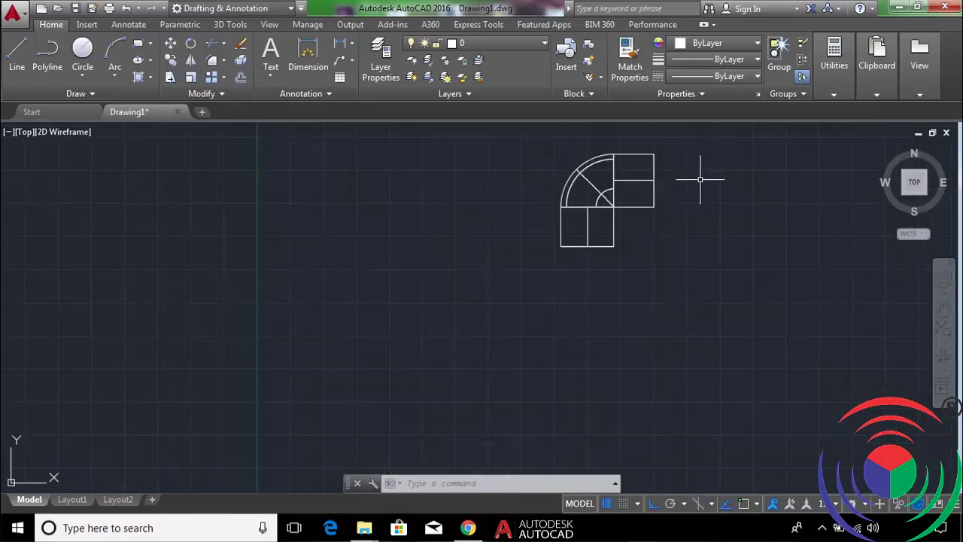
Draw a radius-10 circle right of the elbow, cancelling the repeated Circle commands.
click(83, 51)
scroll(226, 201, down, 5)
scroll(430, 202, up, 5)
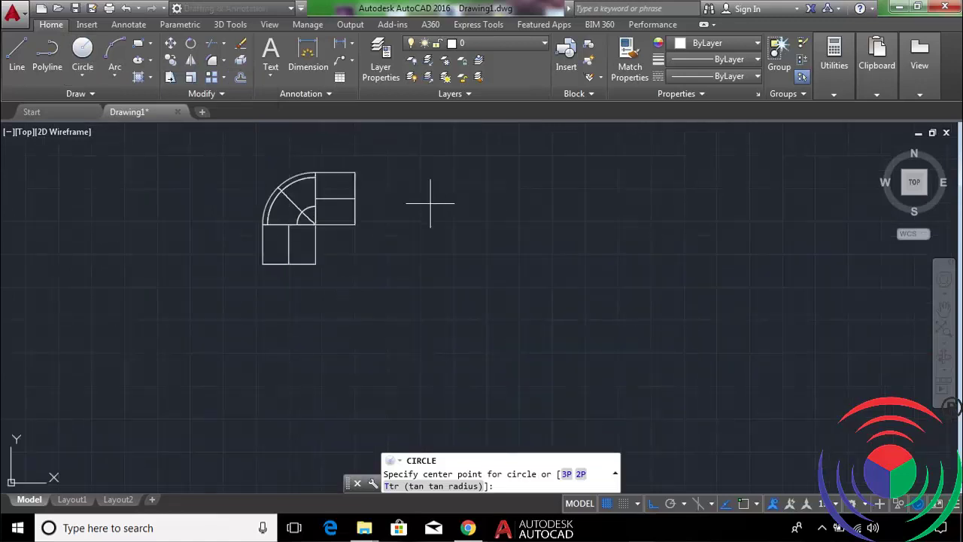
scroll(430, 203, up, 2)
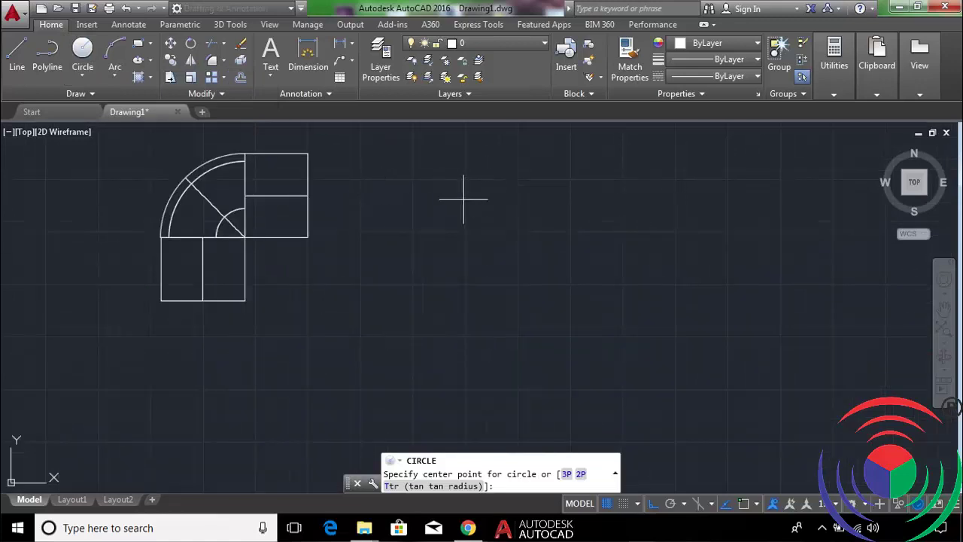
click(489, 197)
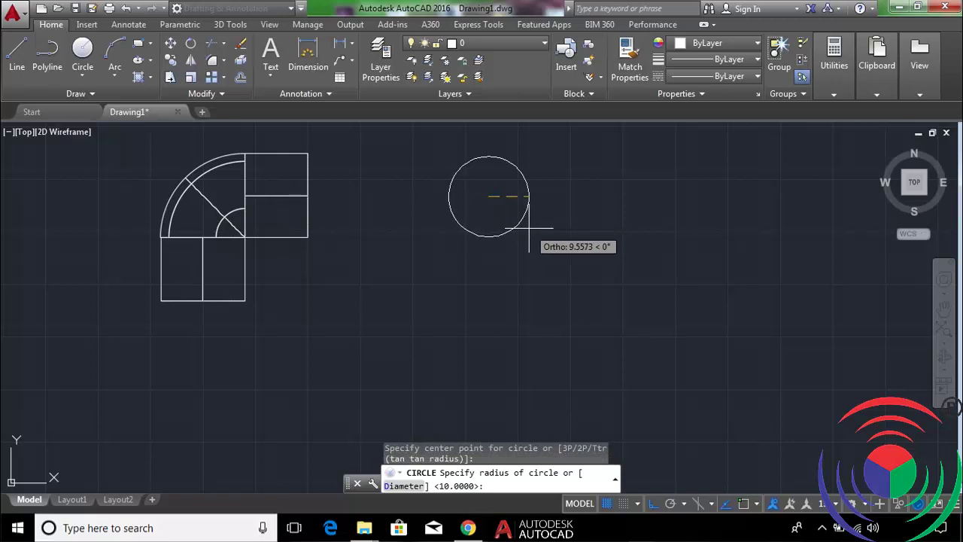
text(10)
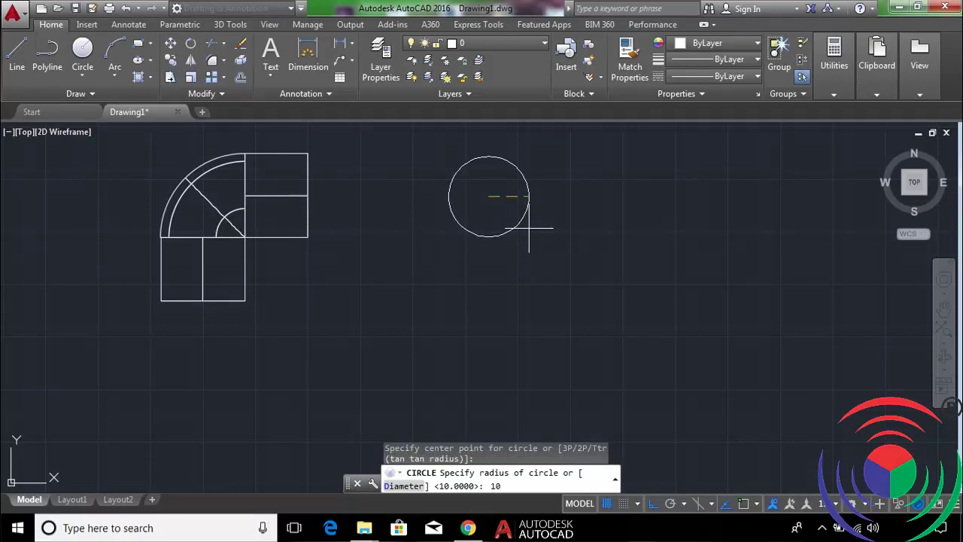
key(Return)
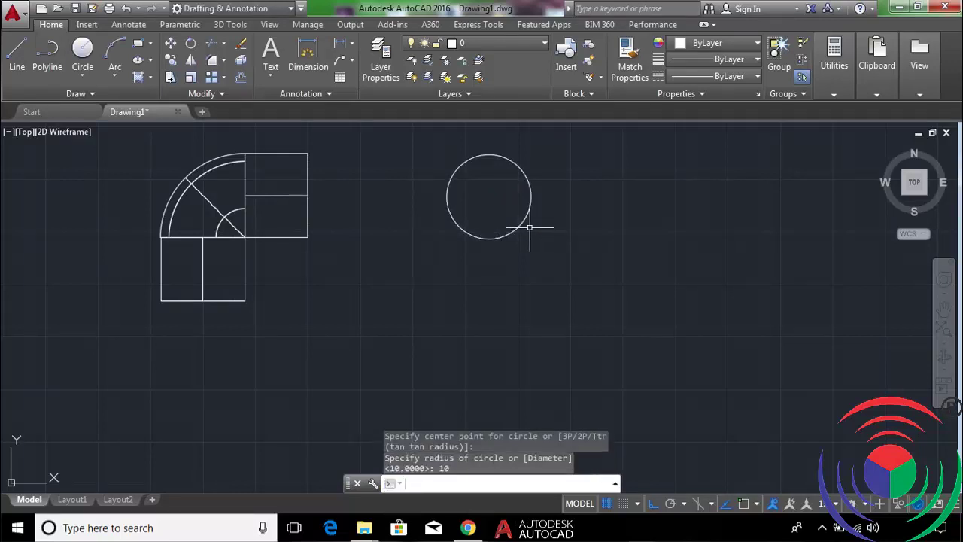
key(Return)
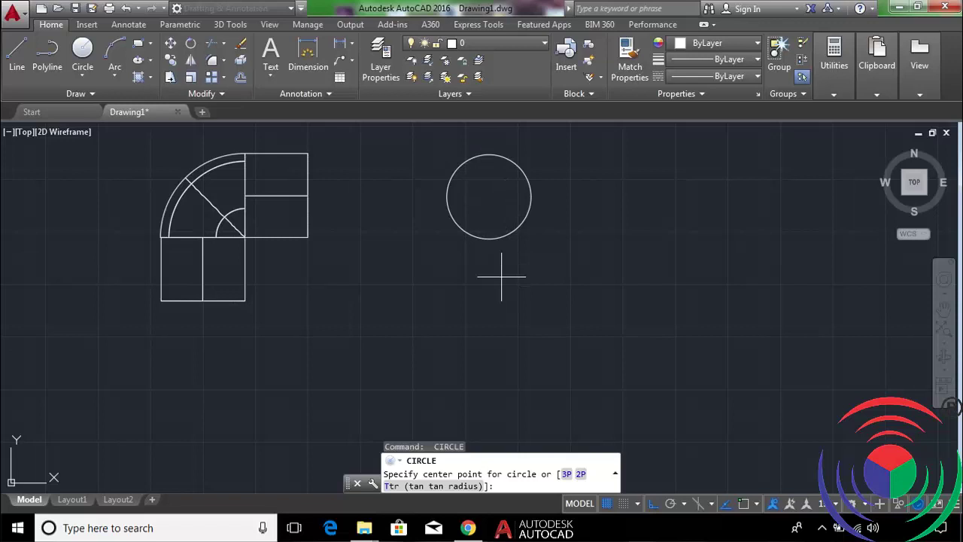
key(Return)
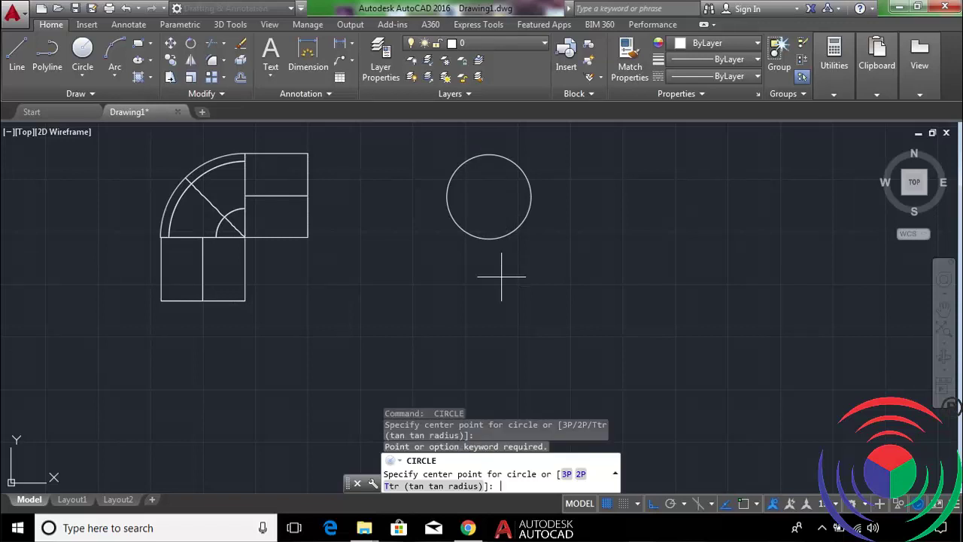
key(Escape)
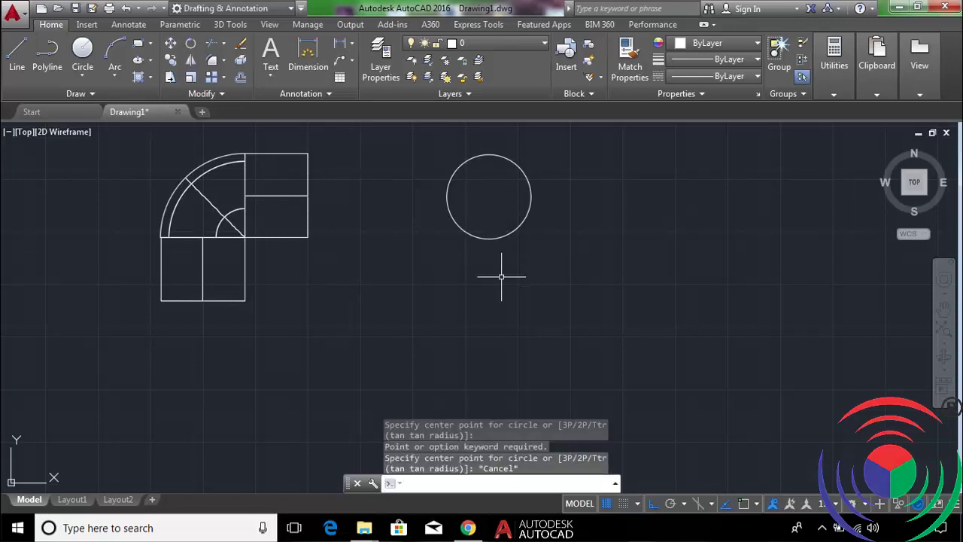
click(82, 51)
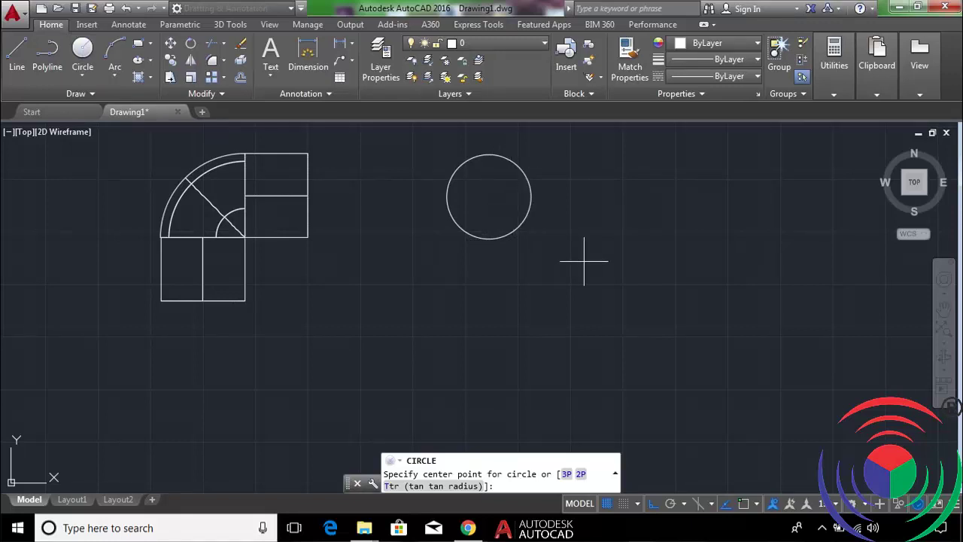
key(Escape)
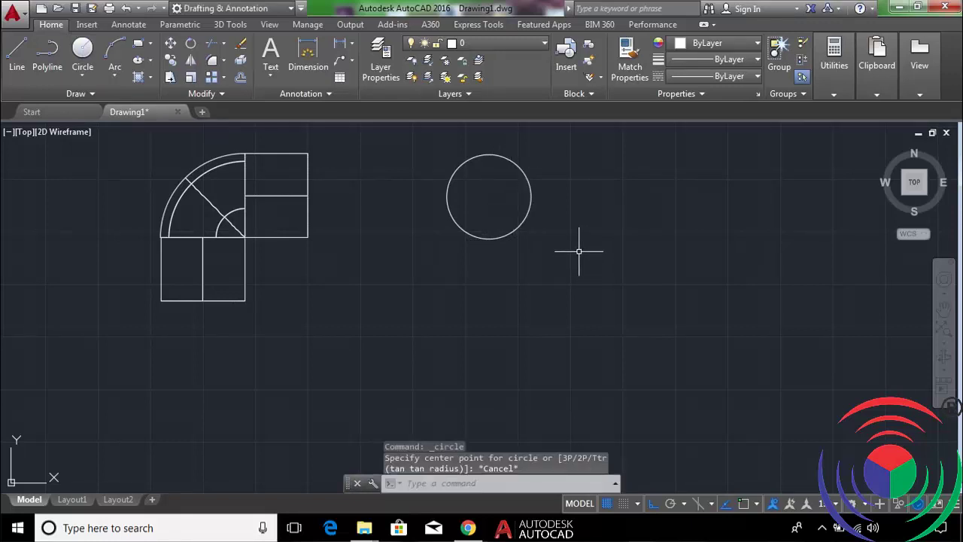
Turn on all object snap modes in Drafting Settings.
text(o)
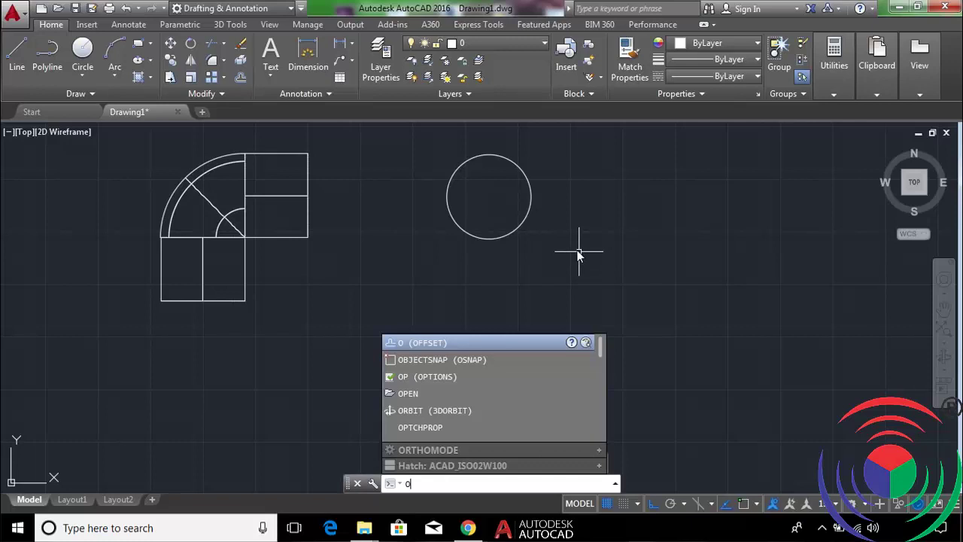
key(Return)
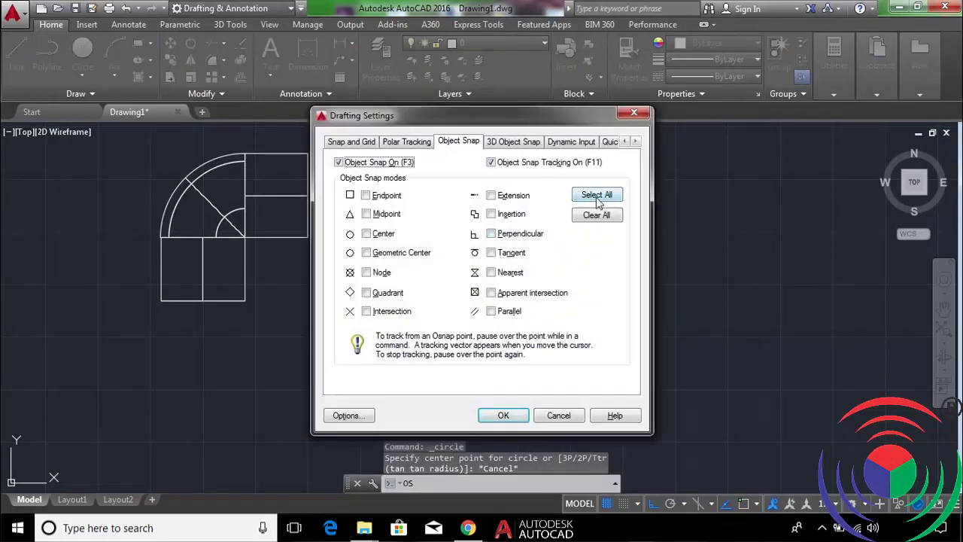
click(596, 194)
click(502, 415)
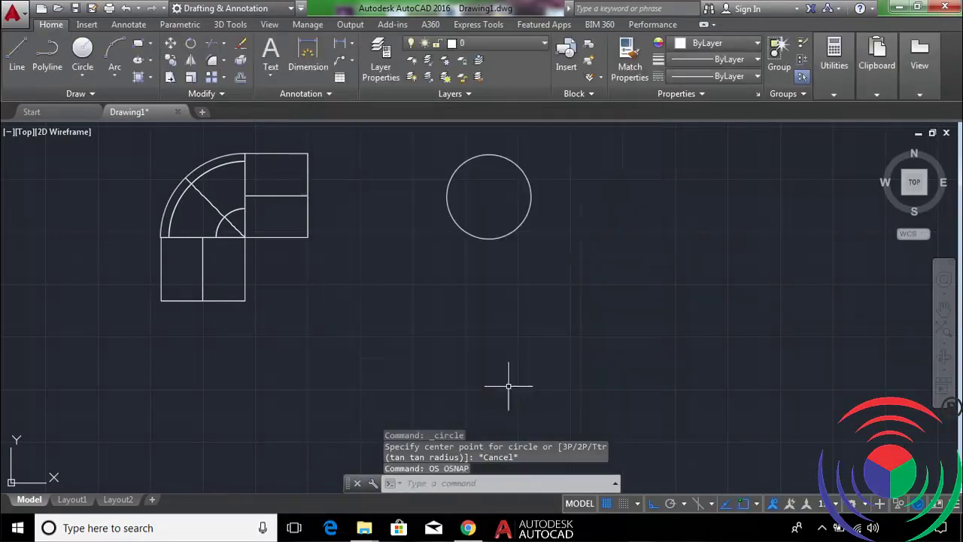
Draw a radius-9 circle snapped to the radius-10 circle's centre.
click(82, 51)
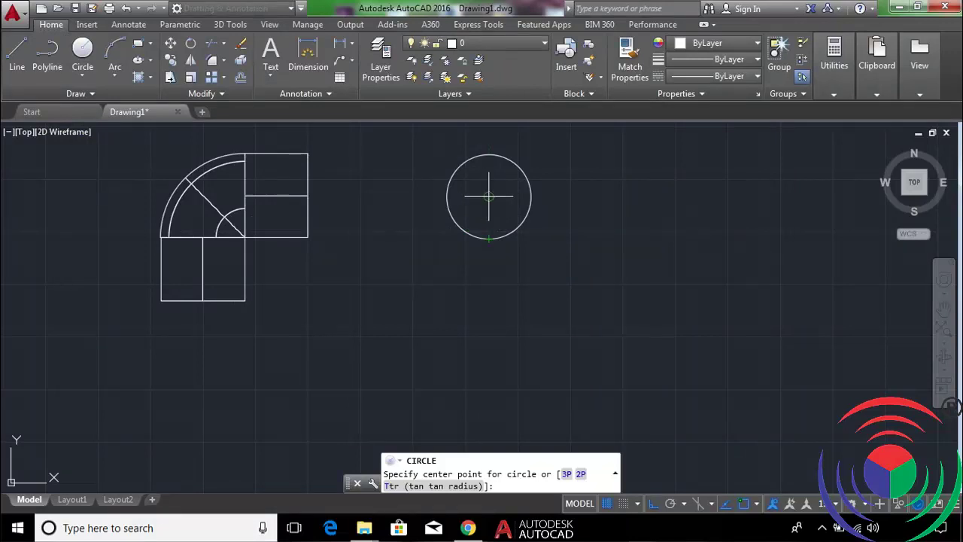
click(489, 197)
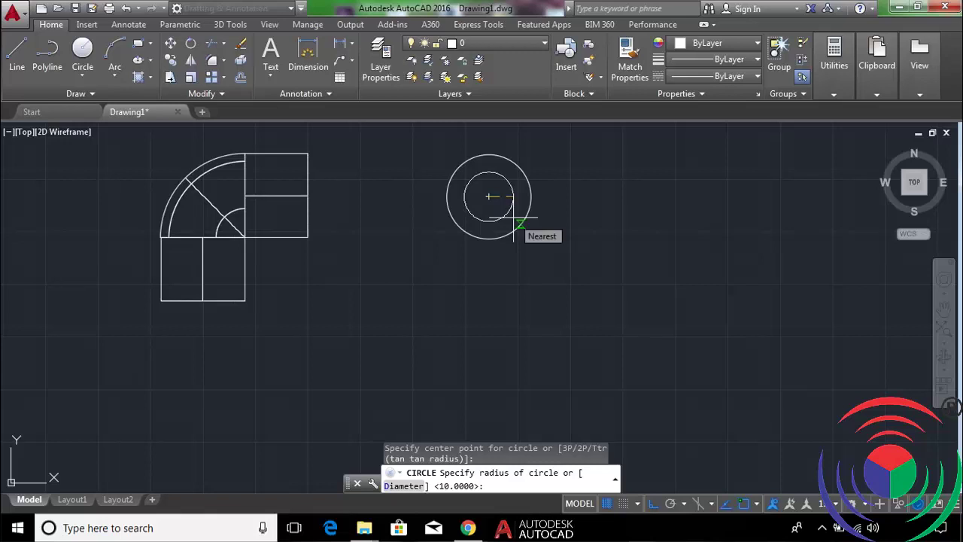
text(9)
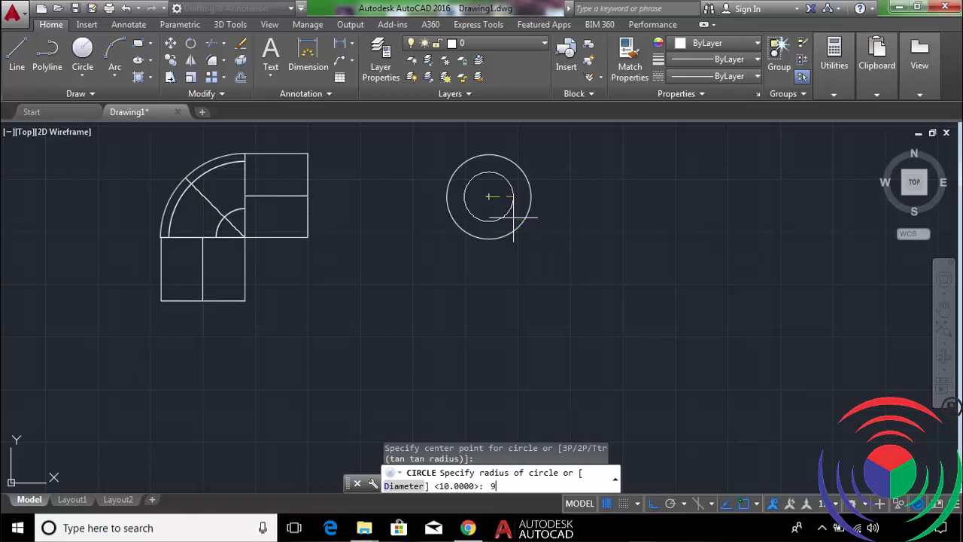
key(Return)
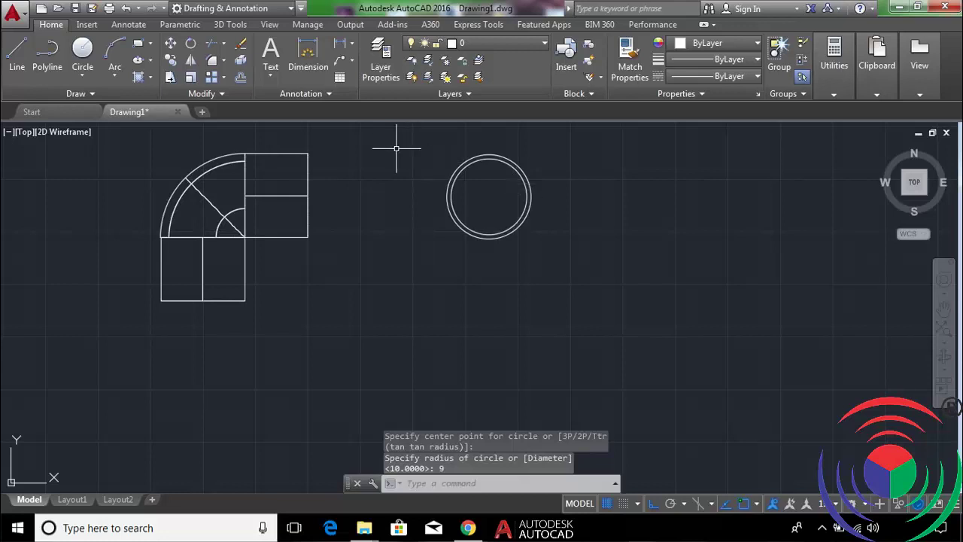
Draw two short polylines bridging the radius-10 and radius-9 circles at their left and right quadrants.
click(50, 56)
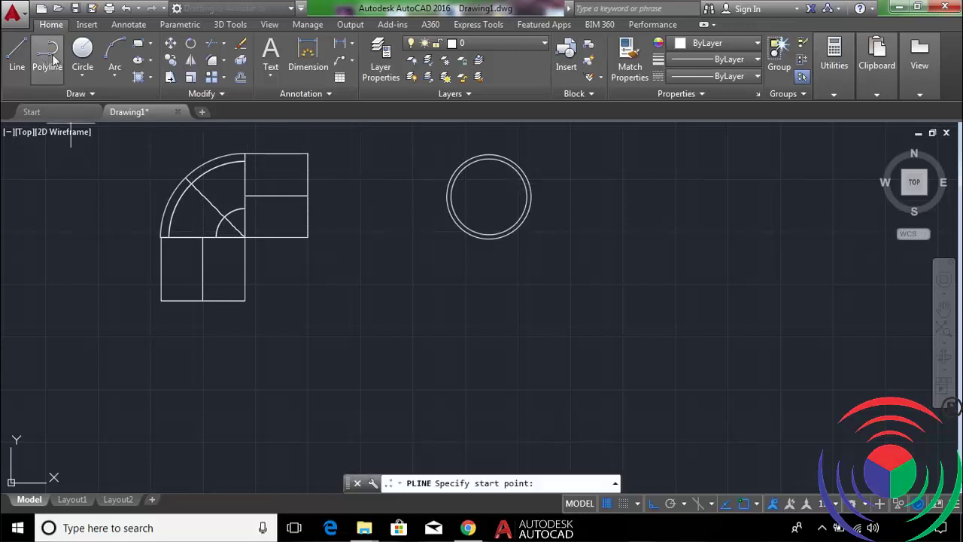
scroll(443, 173, up, 6)
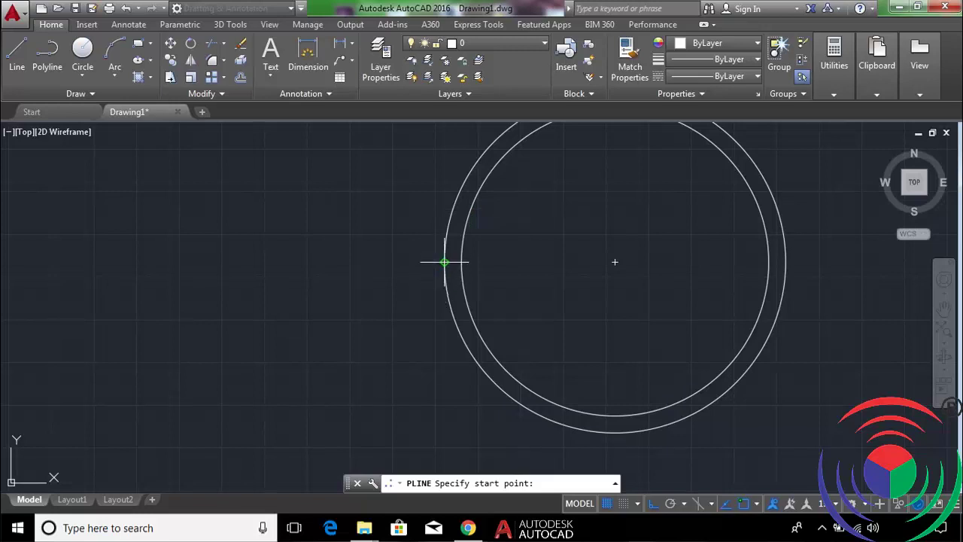
click(445, 262)
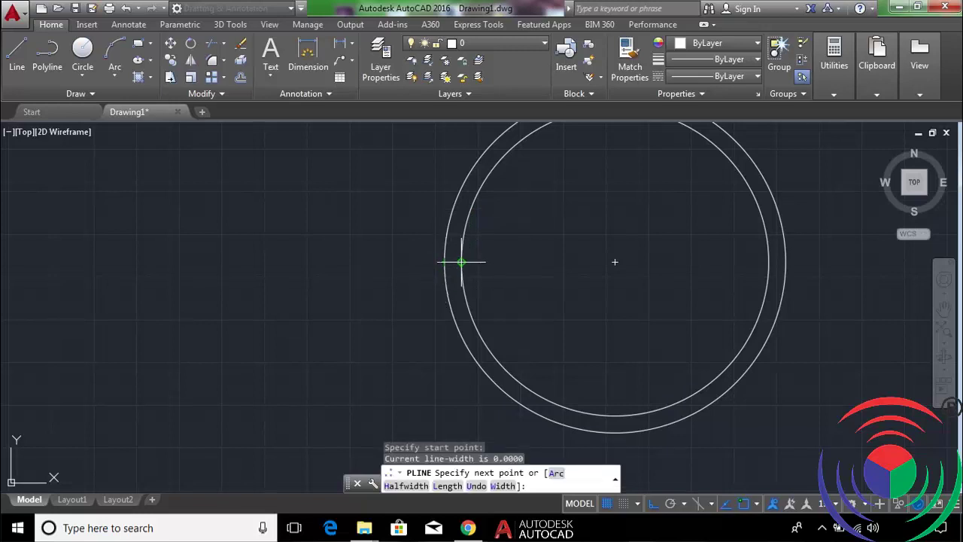
click(461, 262)
key(Return)
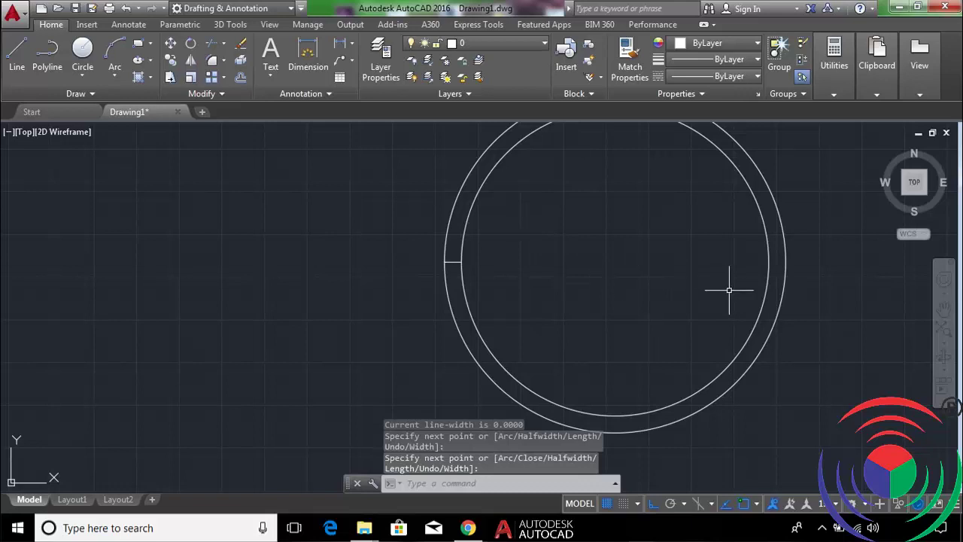
key(Return)
click(768, 262)
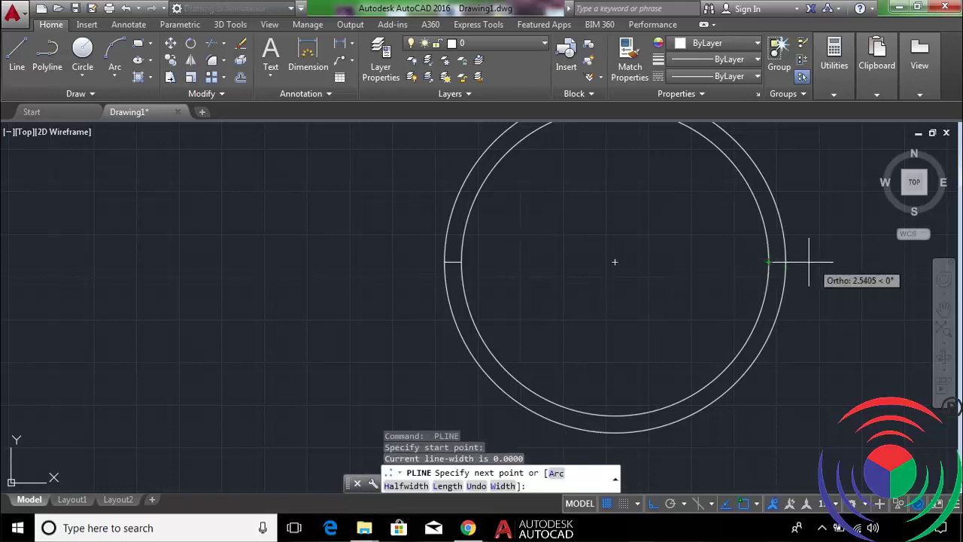
click(784, 262)
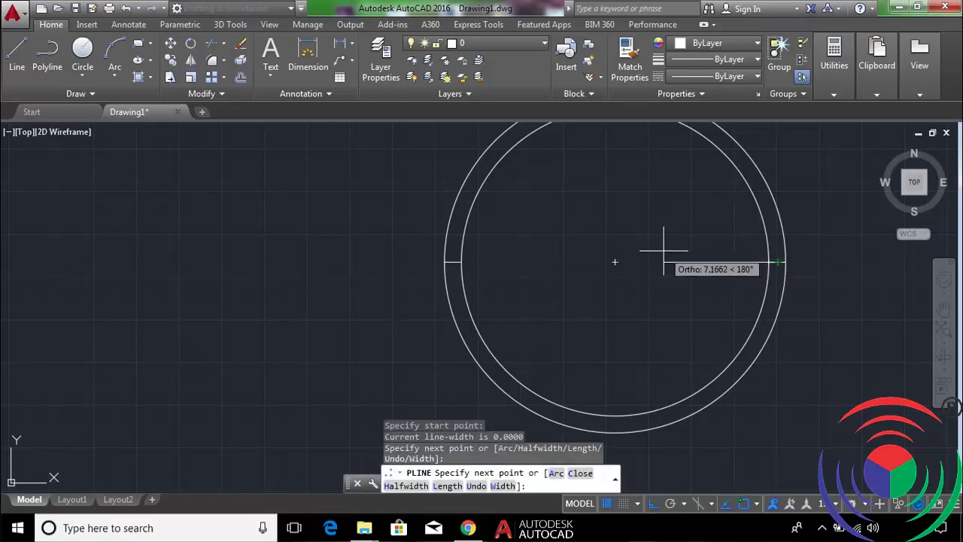
key(Return)
scroll(643, 231, down, 3)
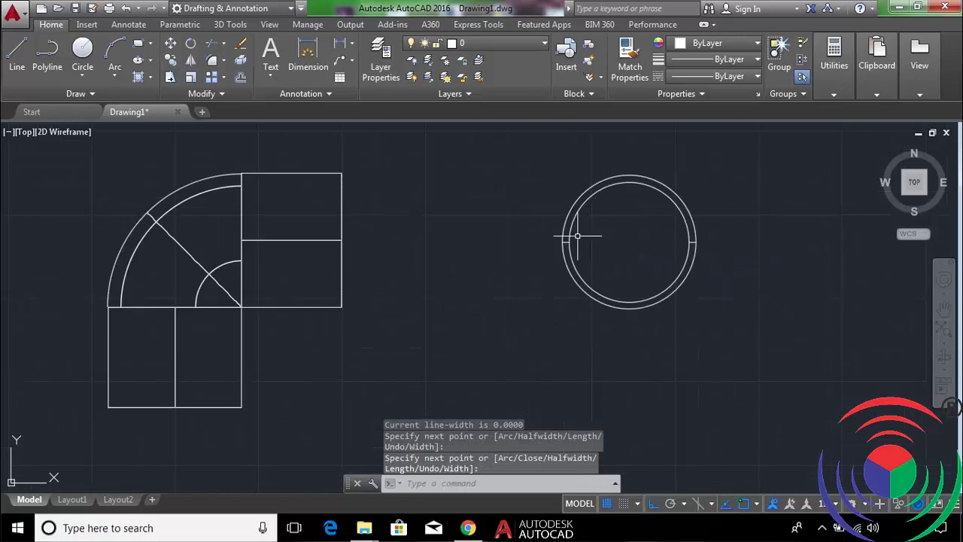
Trim away the lower half of both right-hand circles, leaving a semicircular band.
text(t)
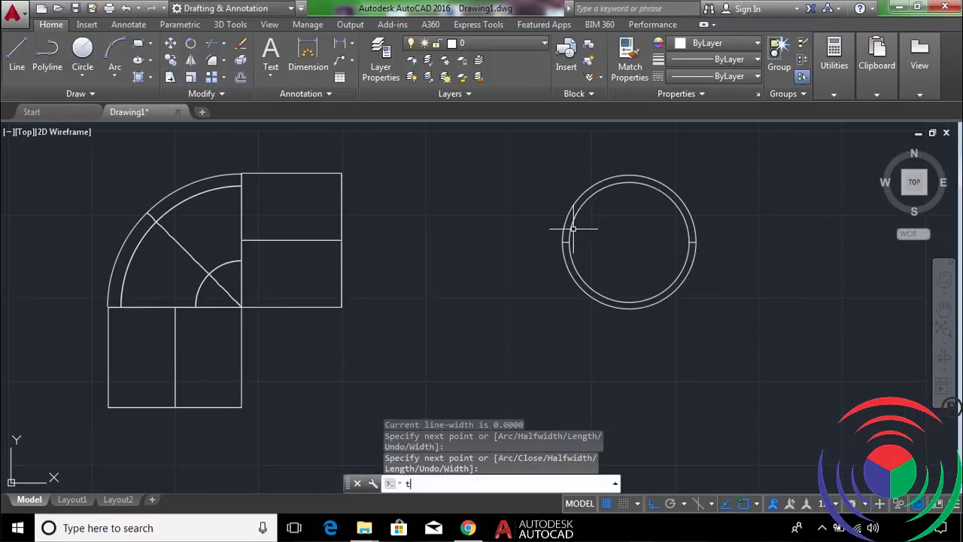
text(r)
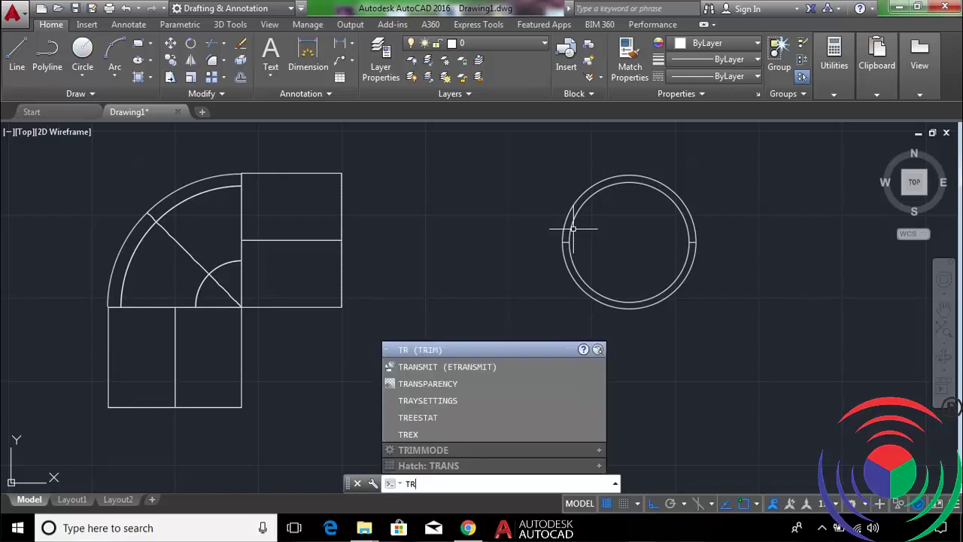
key(Return)
key(Return)
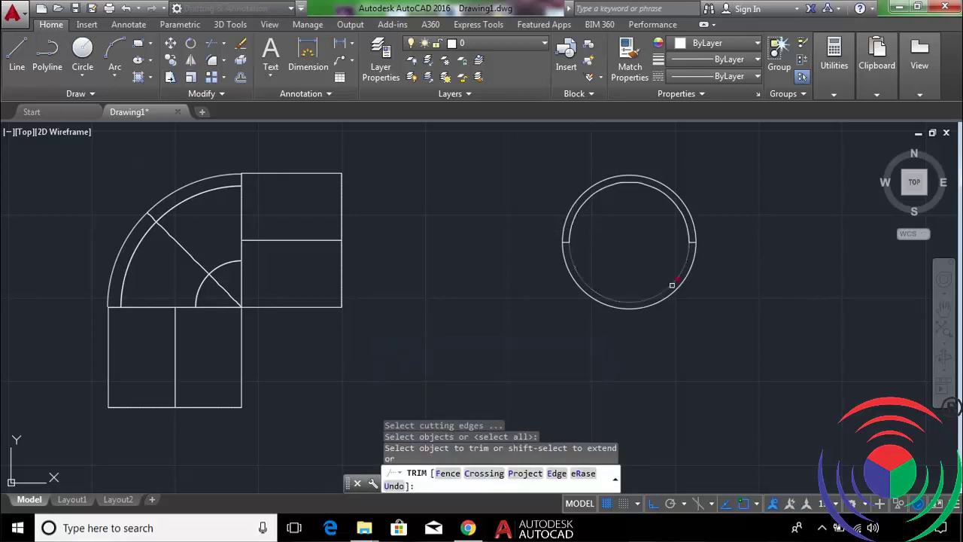
click(696, 286)
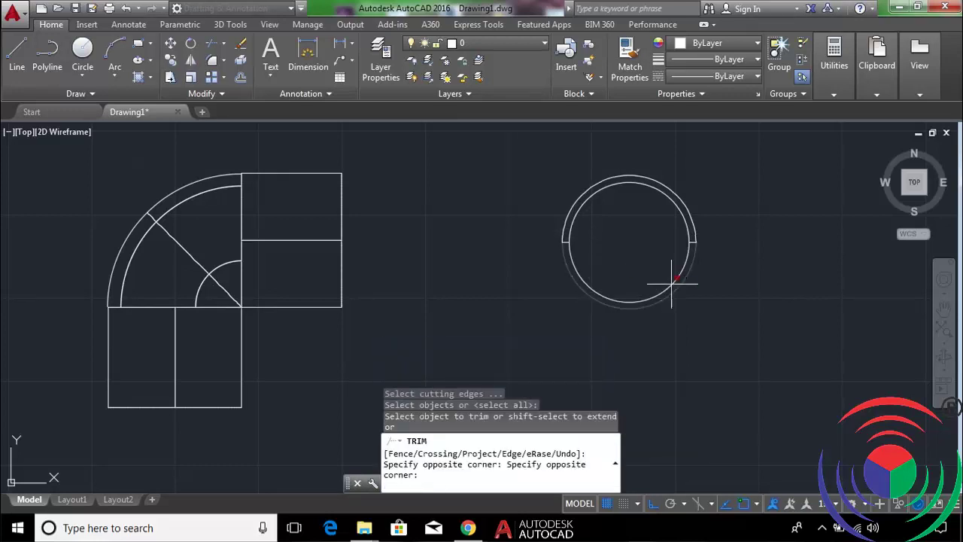
click(546, 286)
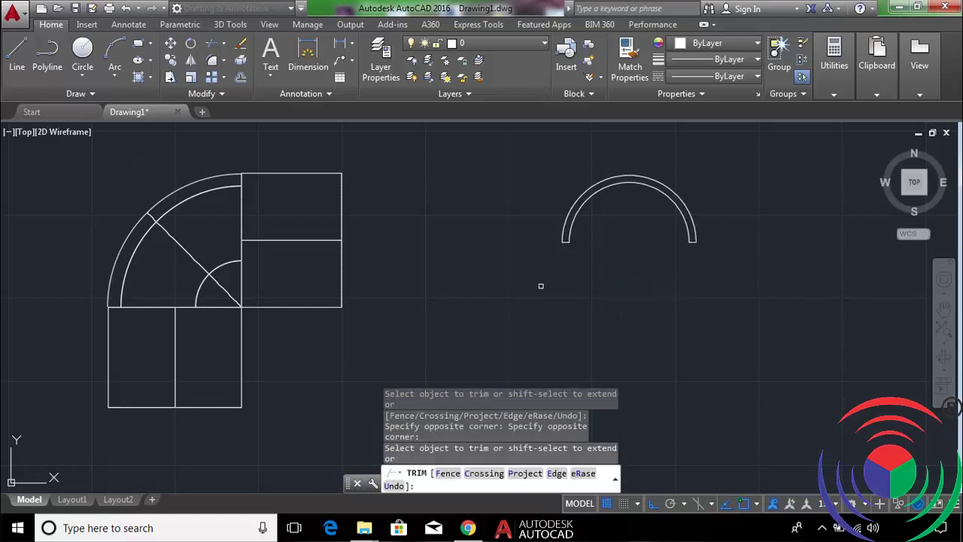
key(Return)
scroll(536, 281, down, 2)
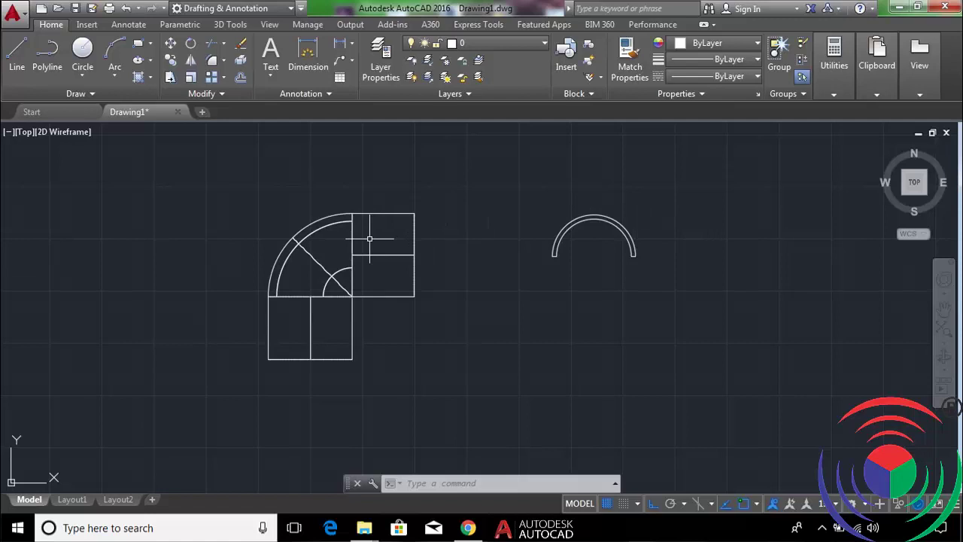
Move the elbow's outer arc from its lower endpoint out to the right, beside the band.
text(m)
key(Return)
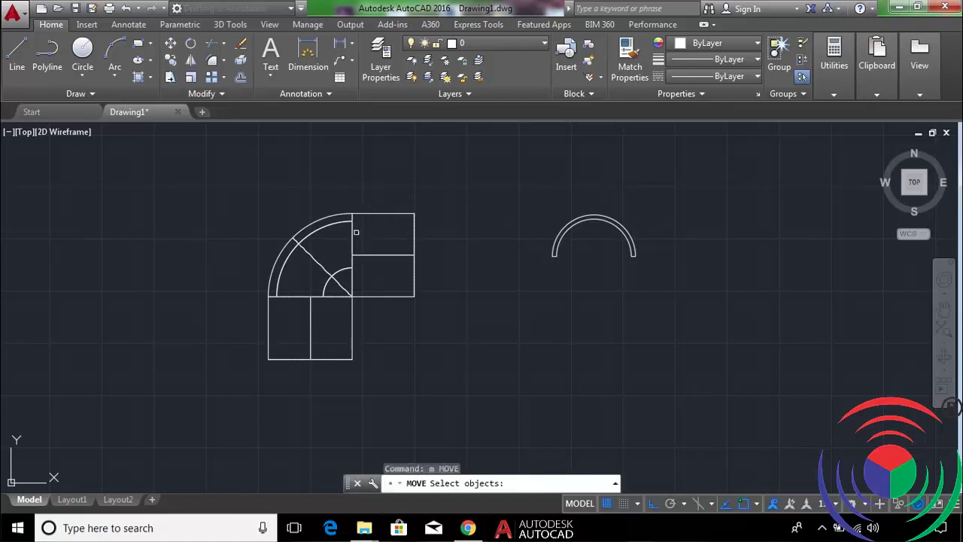
click(317, 219)
key(Return)
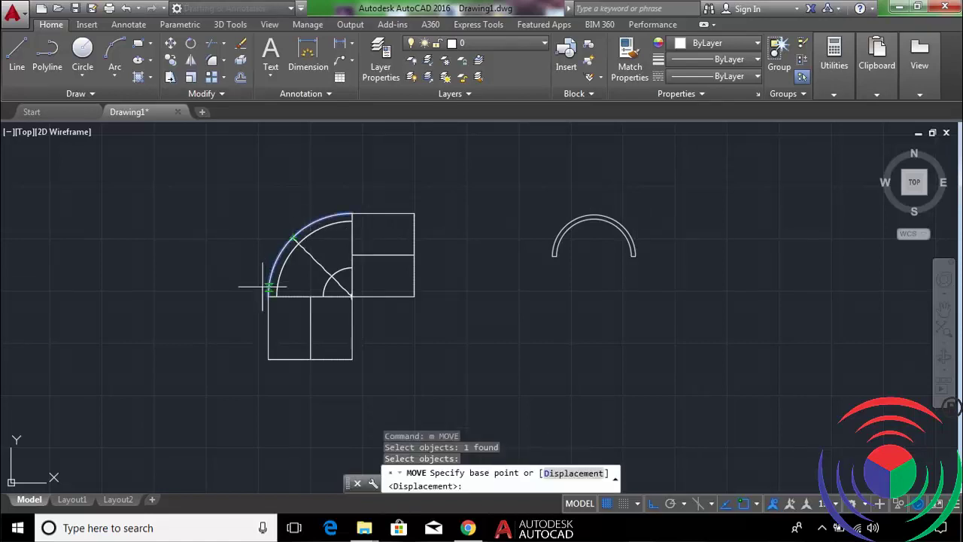
click(269, 296)
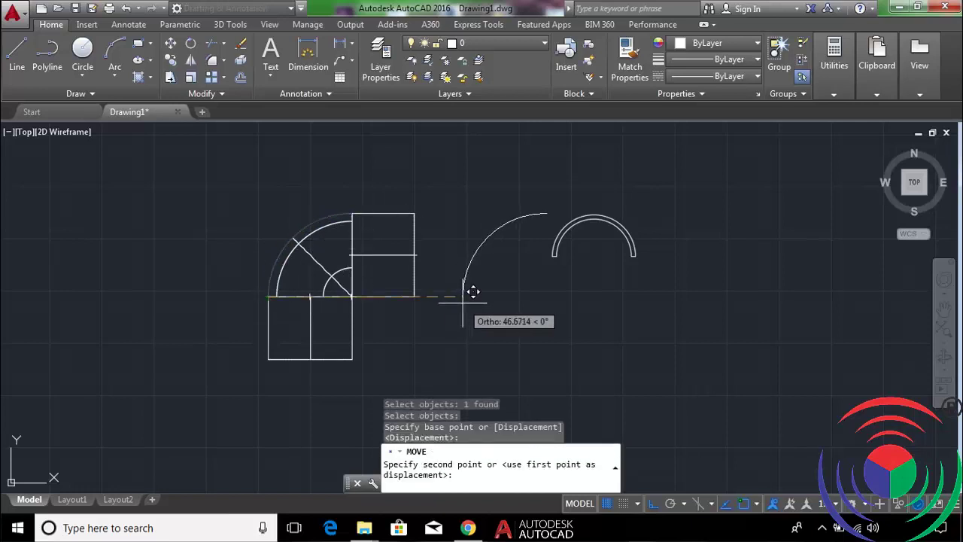
click(470, 296)
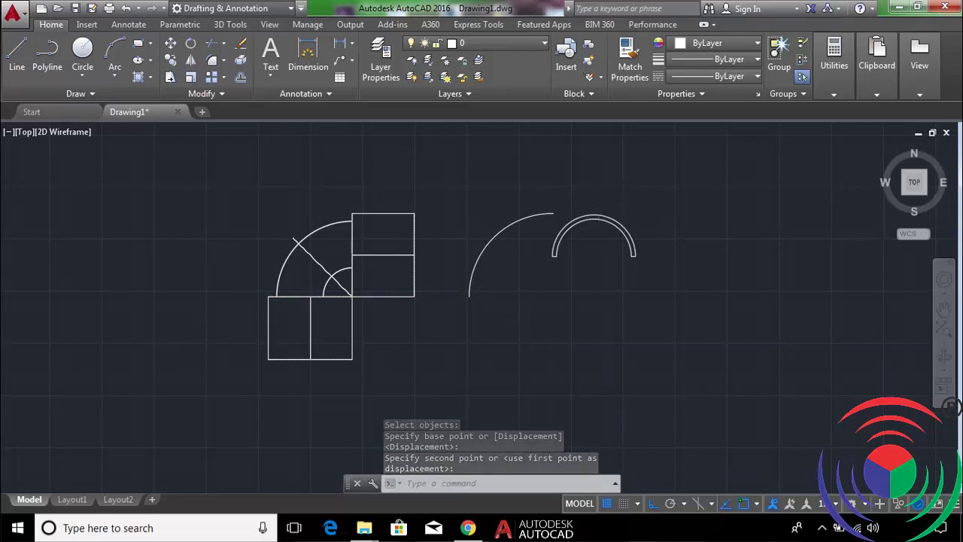
scroll(595, 204, up, 1)
scroll(598, 202, up, 2)
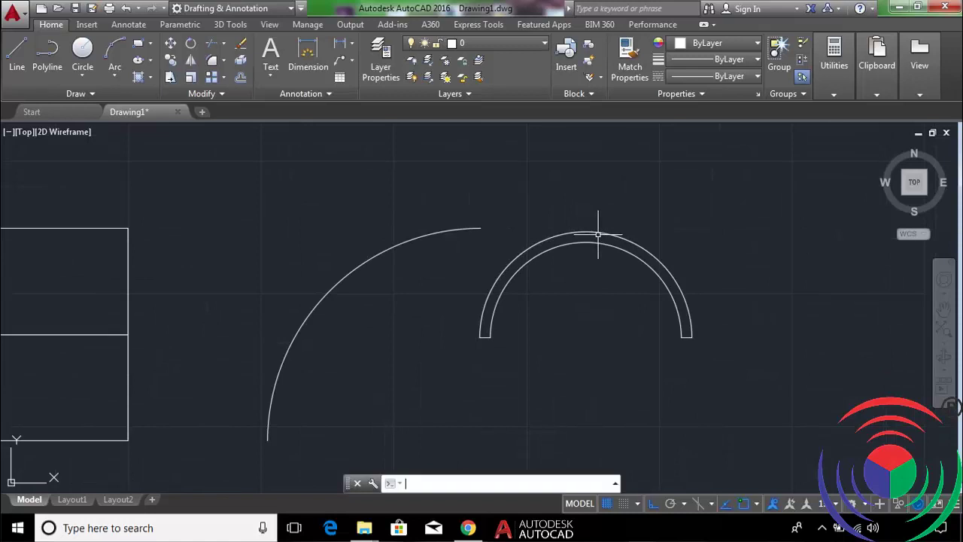
text(O)
key(Return)
text(0.)
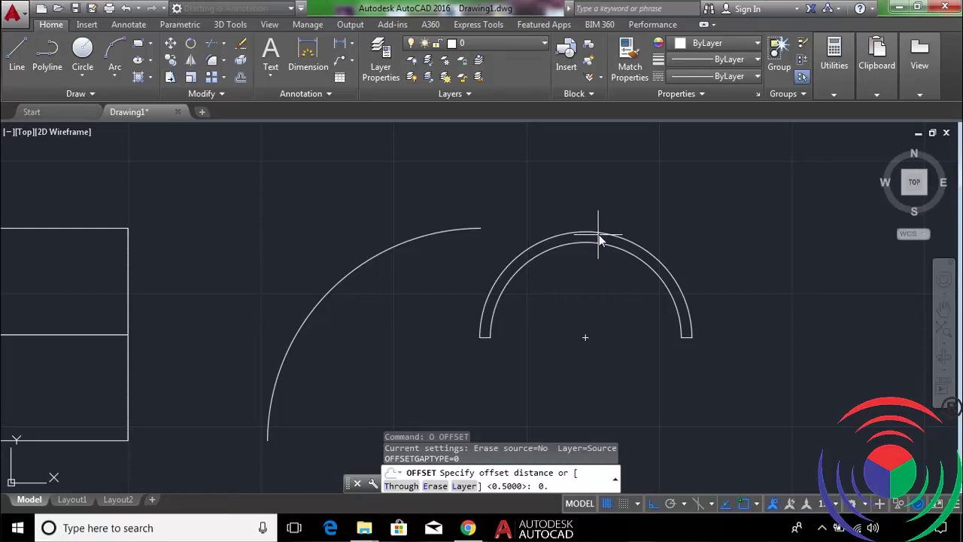
Offset the half-ring's outer arc 0.5 units outward, creating a third arc.
text(5)
key(Return)
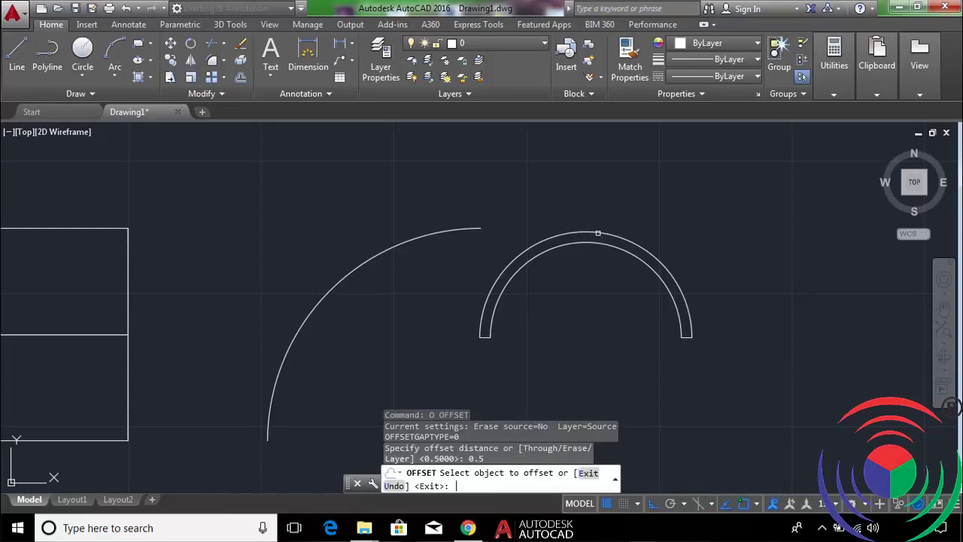
click(597, 234)
click(593, 209)
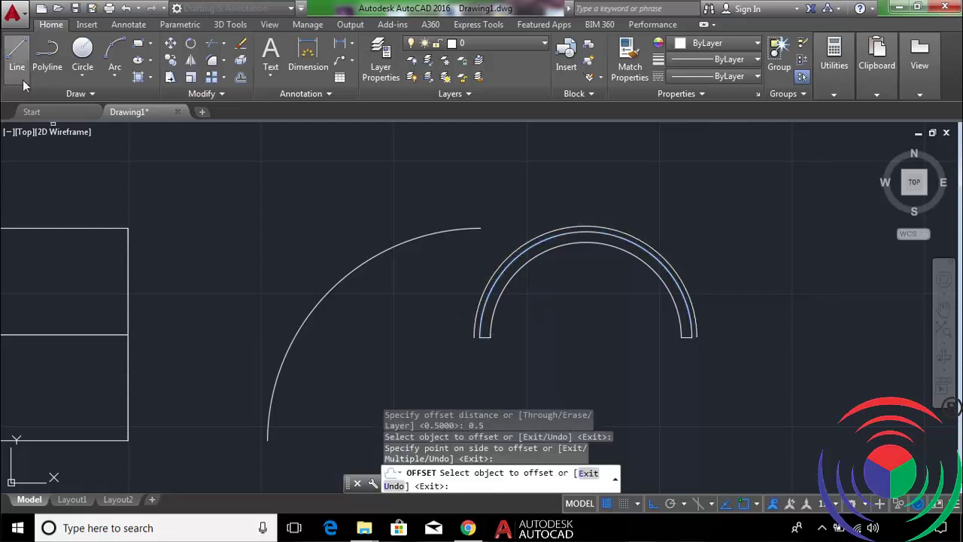
click(47, 51)
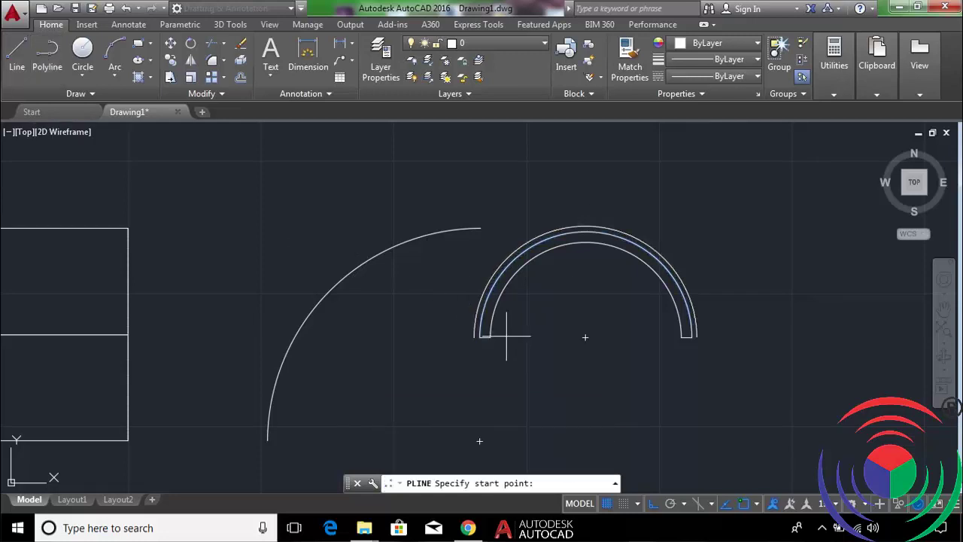
Draw short polyline caps across the left and right ends, joining the middle and outer arcs.
scroll(509, 333, up, 3)
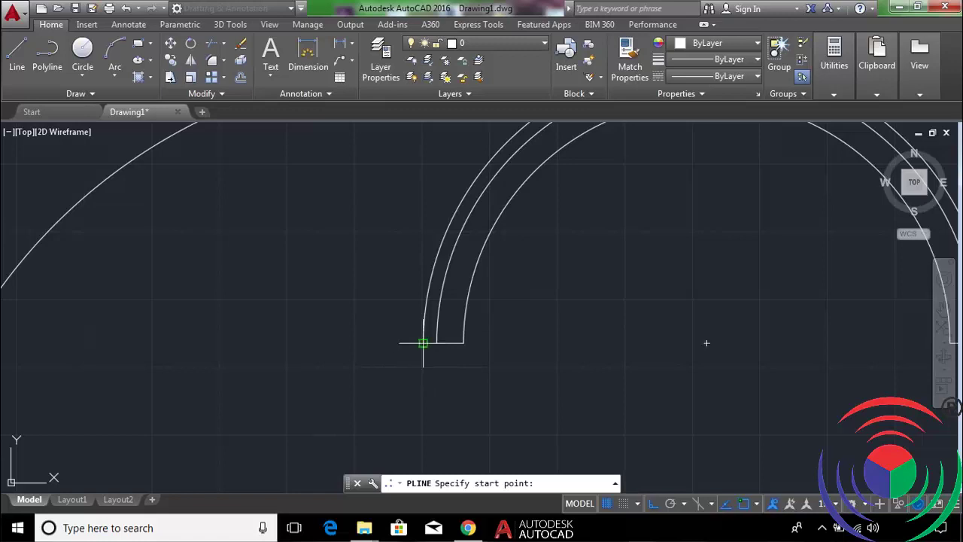
click(422, 343)
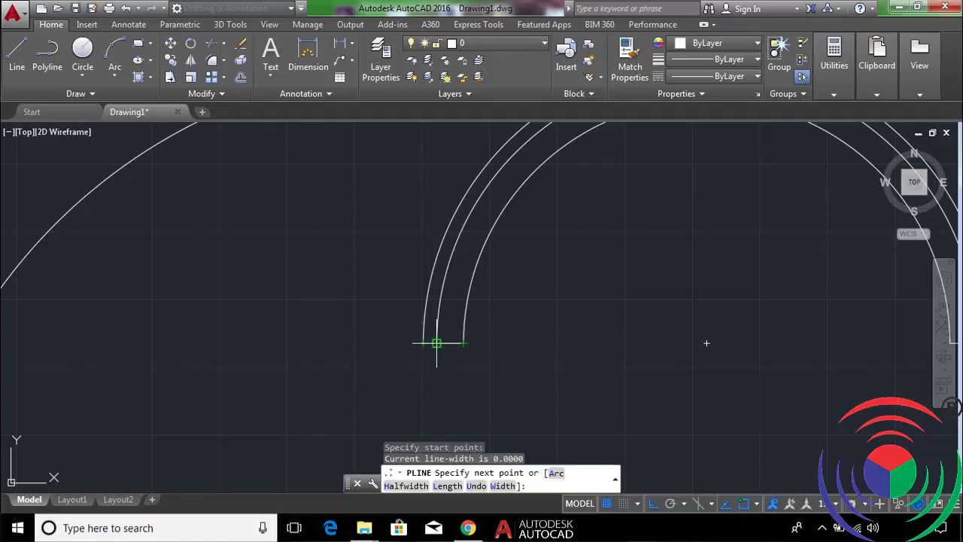
click(463, 343)
key(Return)
scroll(522, 349, down, 3)
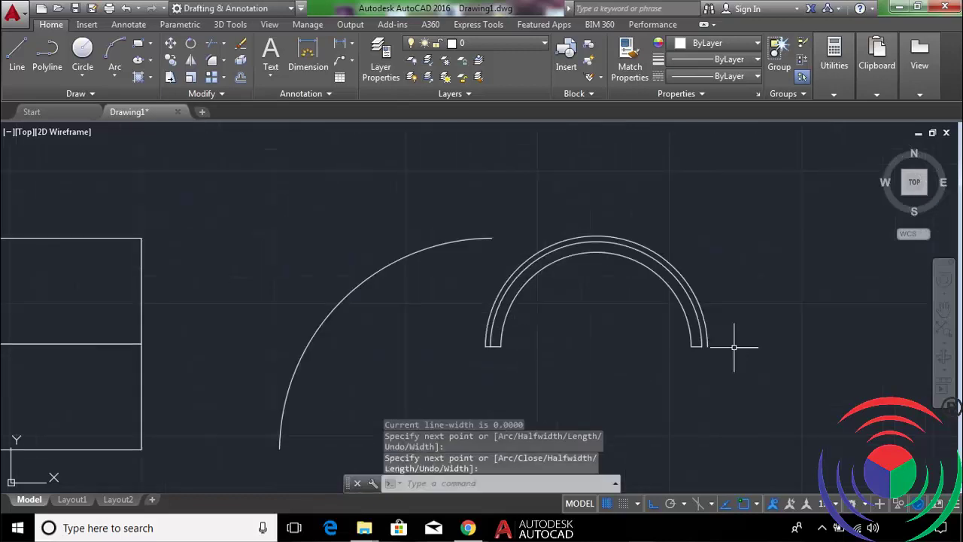
scroll(733, 347, up, 2)
key(Return)
click(683, 351)
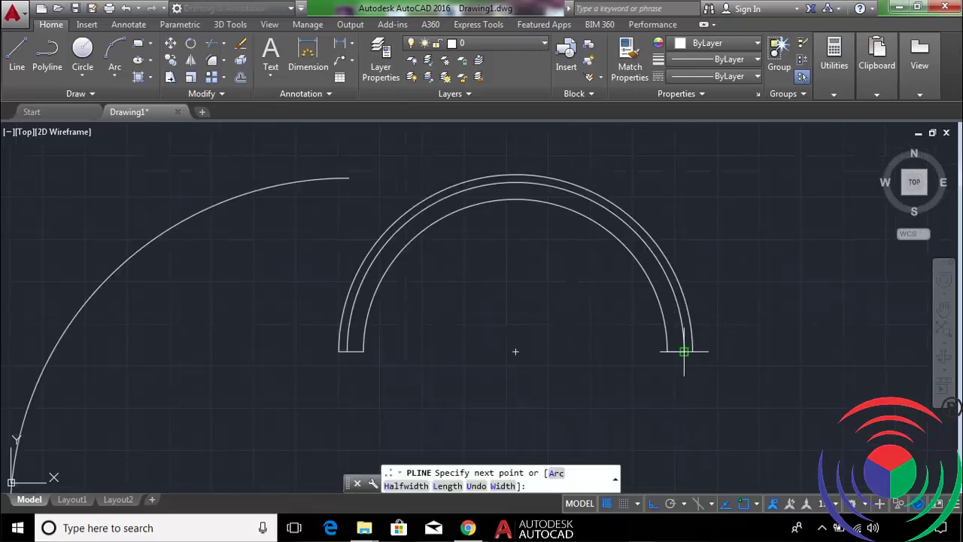
click(692, 351)
key(Return)
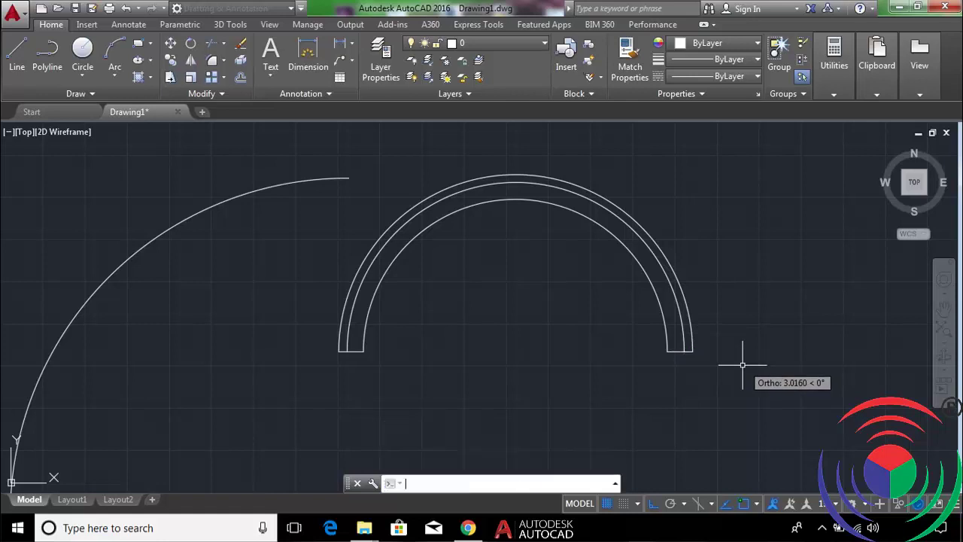
scroll(655, 340, down, 4)
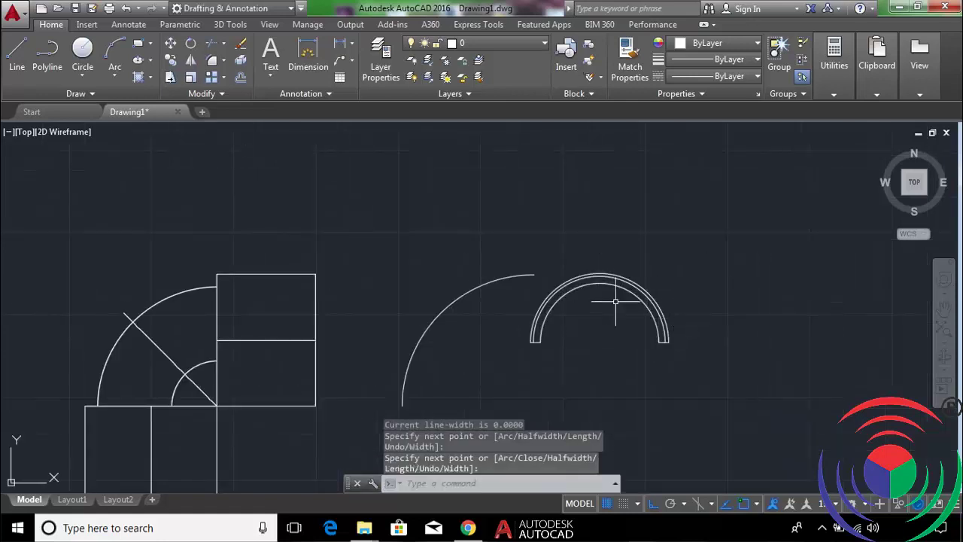
Switch the drawing to the southeast isometric view.
click(925, 193)
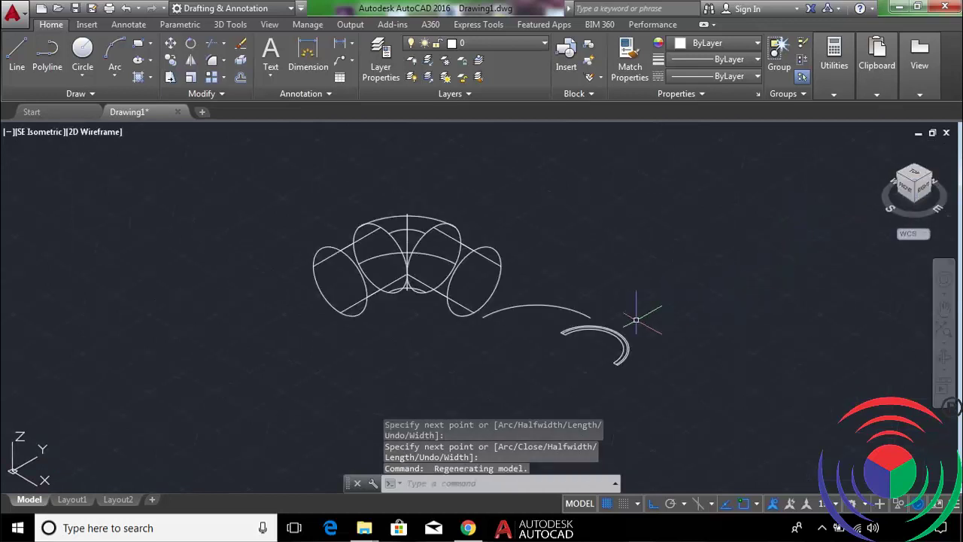
scroll(590, 338, up, 1)
scroll(591, 340, up, 2)
scroll(592, 341, up, 2)
text(R)
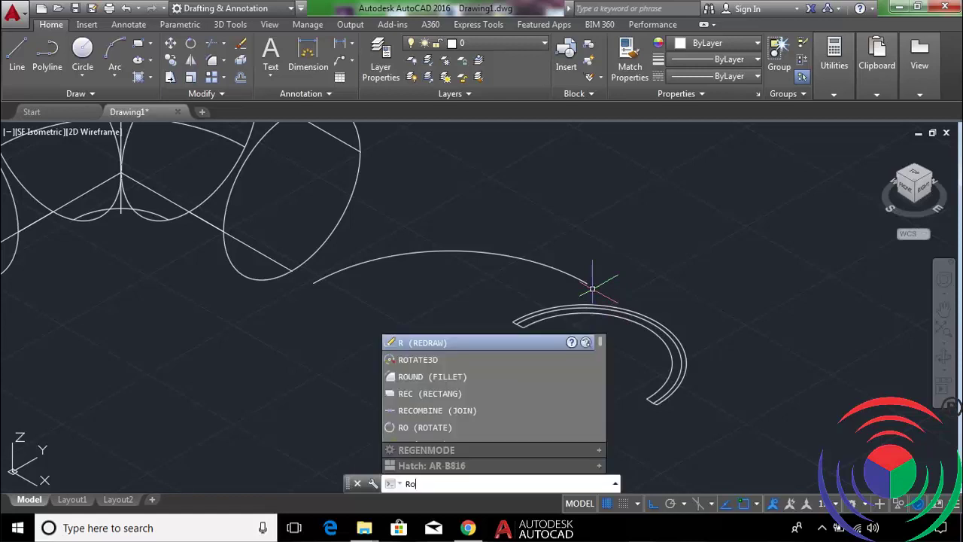
Rotate the large single arc 90° in 3D about an axis through its right end.
text(o)
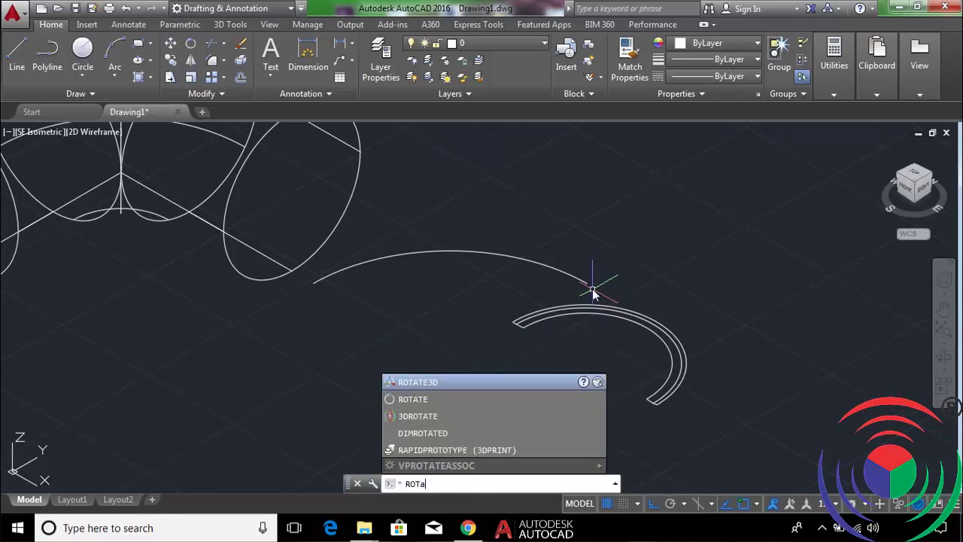
text(3D)
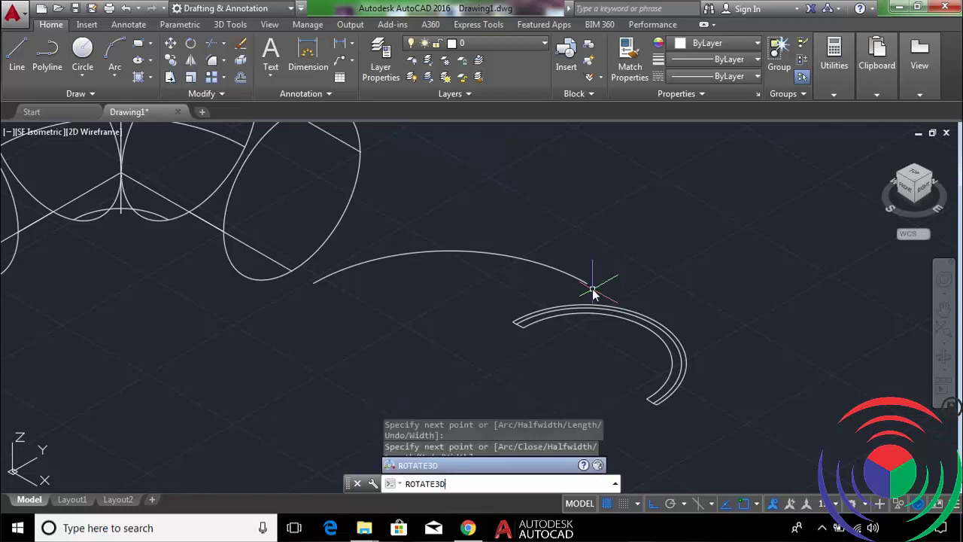
key(Return)
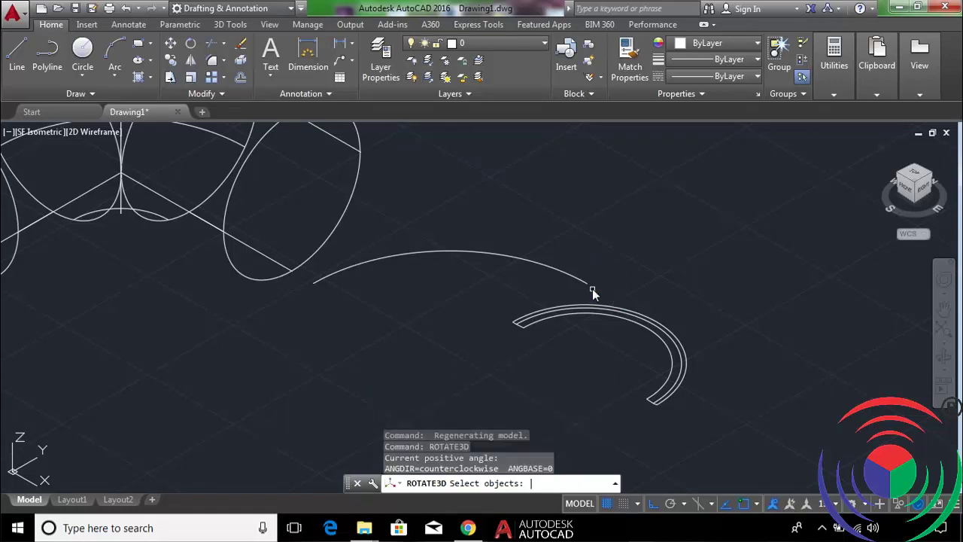
click(580, 278)
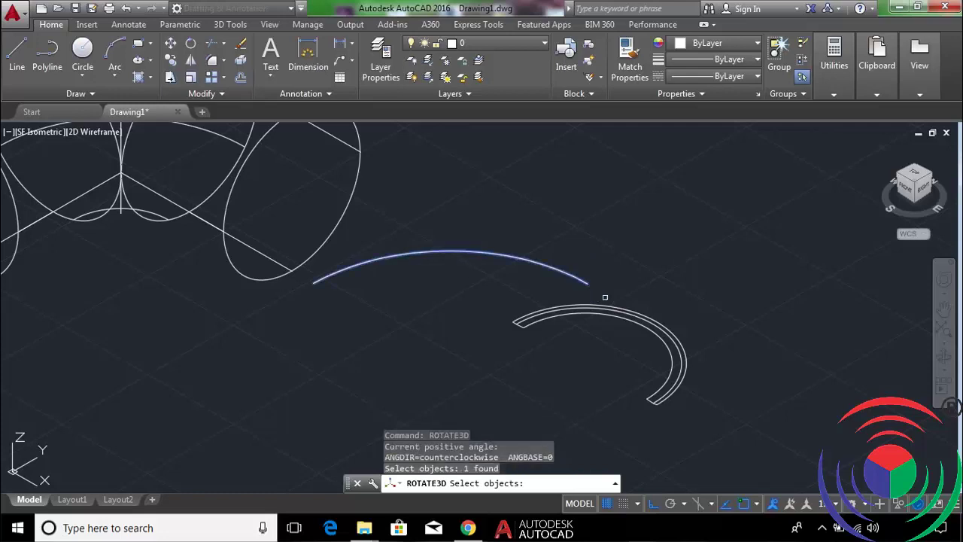
key(Return)
click(587, 283)
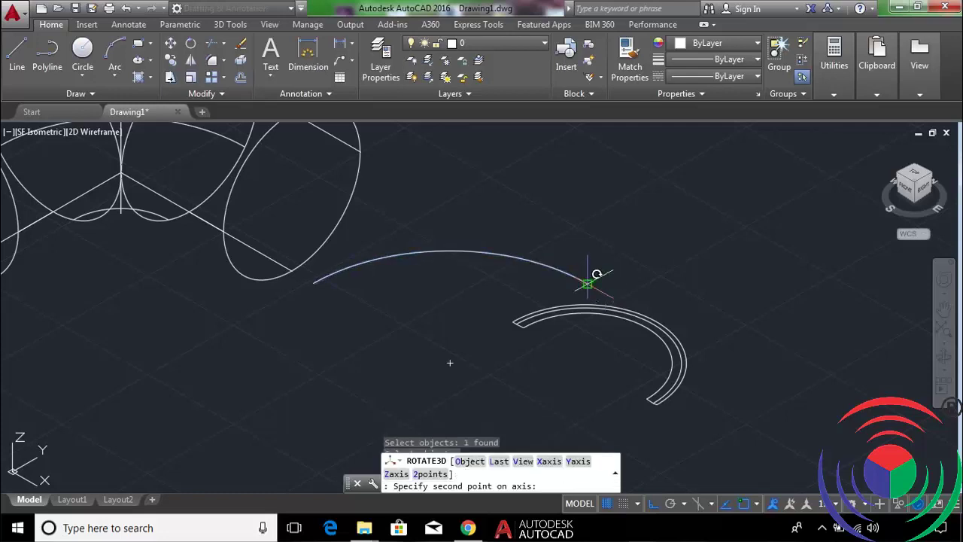
click(661, 242)
text(9)
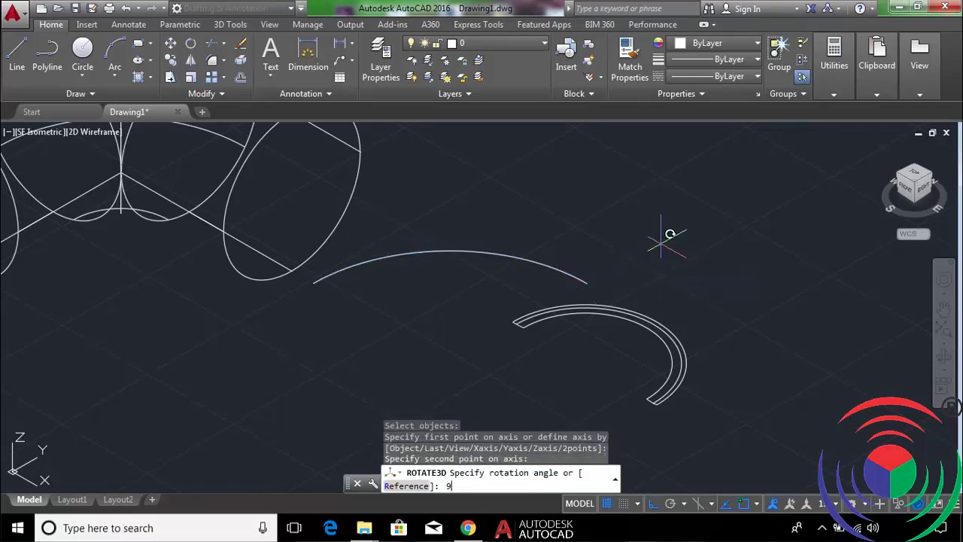
text(0)
key(Return)
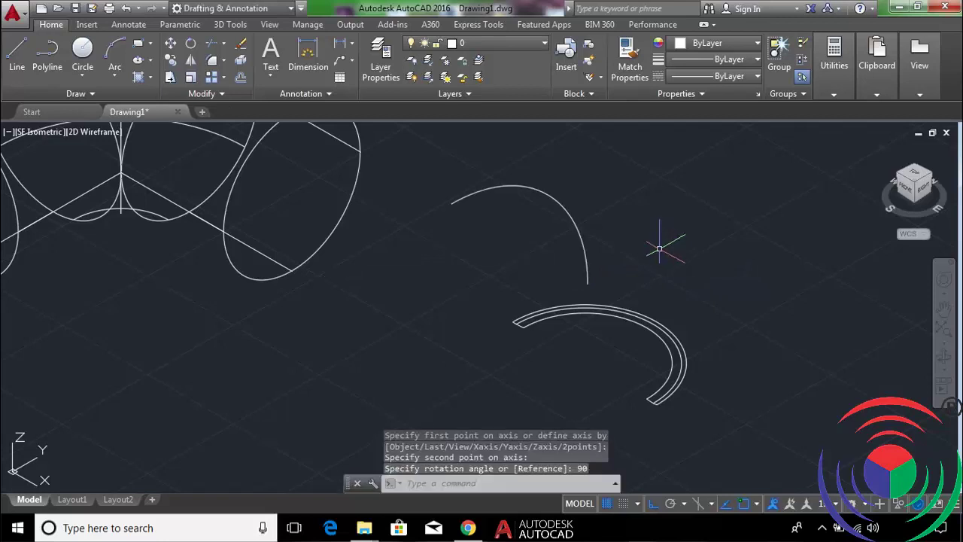
text(m)
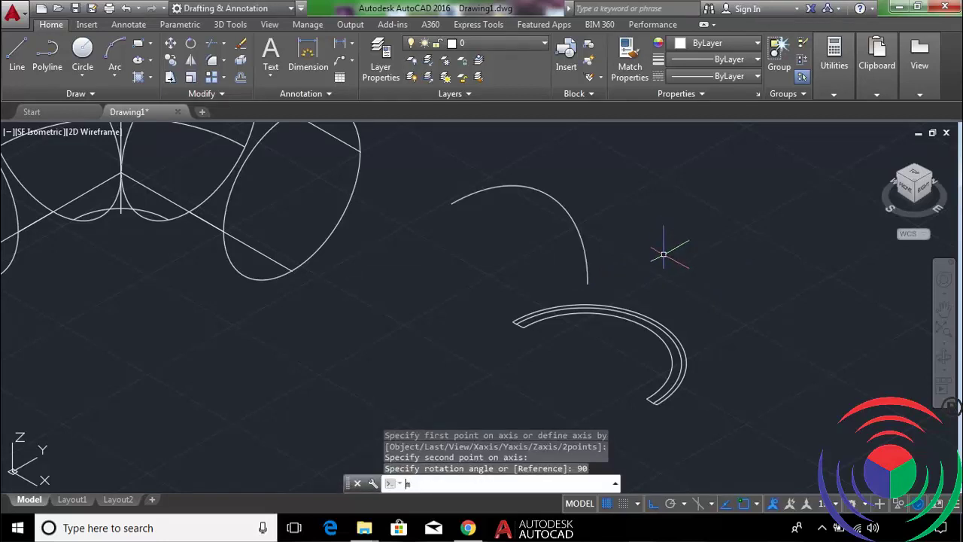
key(Return)
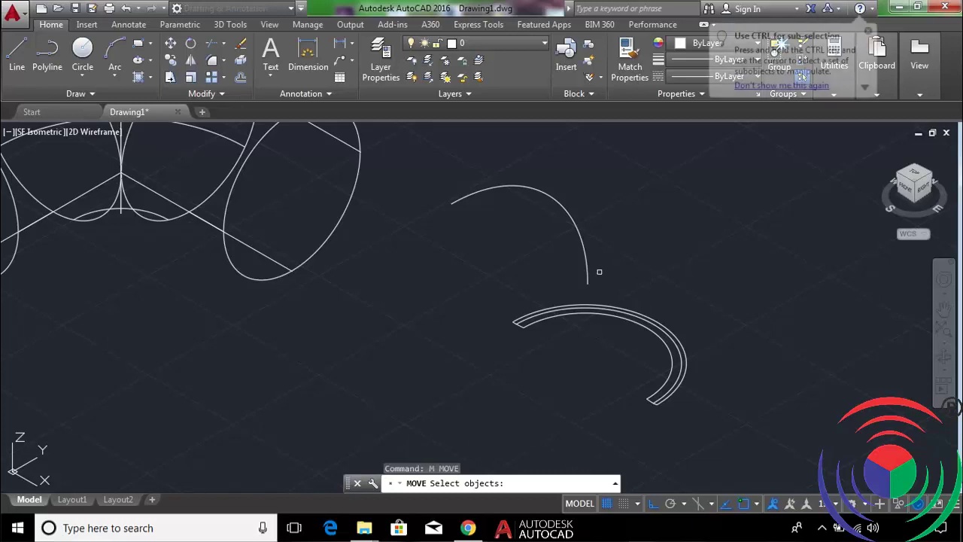
Move the band profile onto the snapped point on the upright arc path.
click(588, 265)
key(Return)
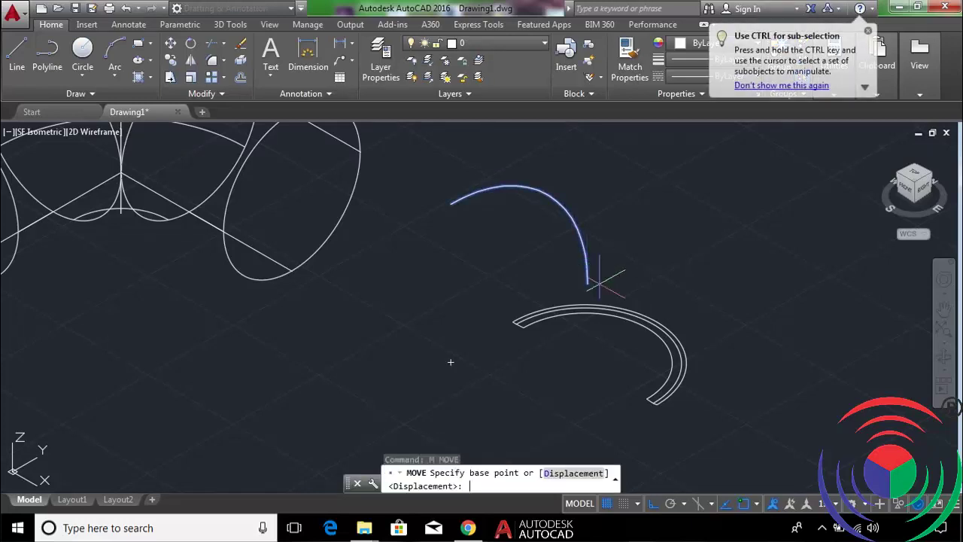
click(587, 283)
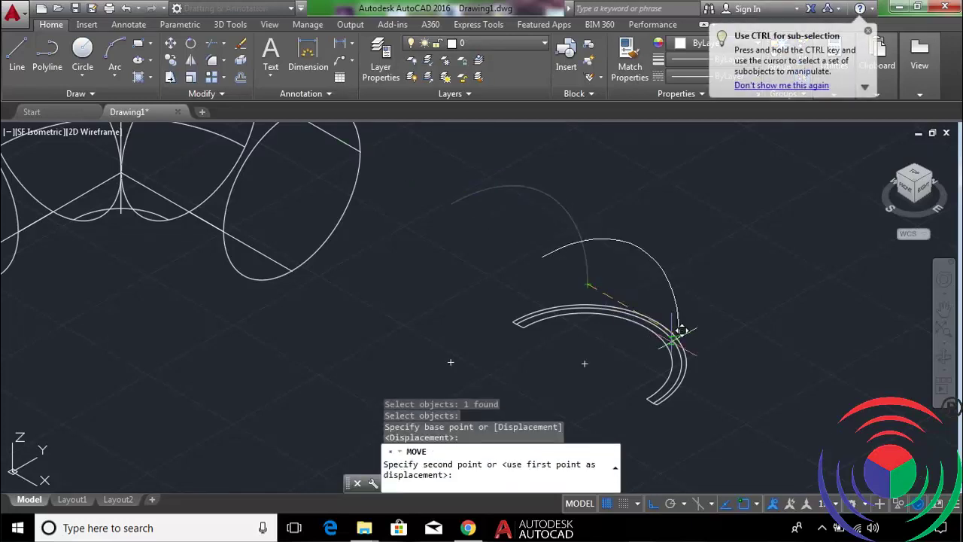
scroll(676, 328, up, 1)
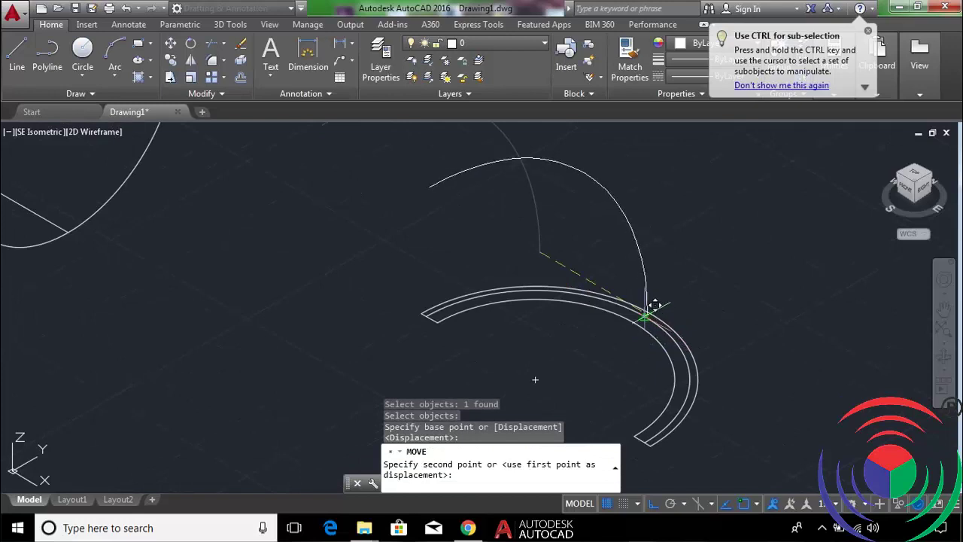
click(654, 304)
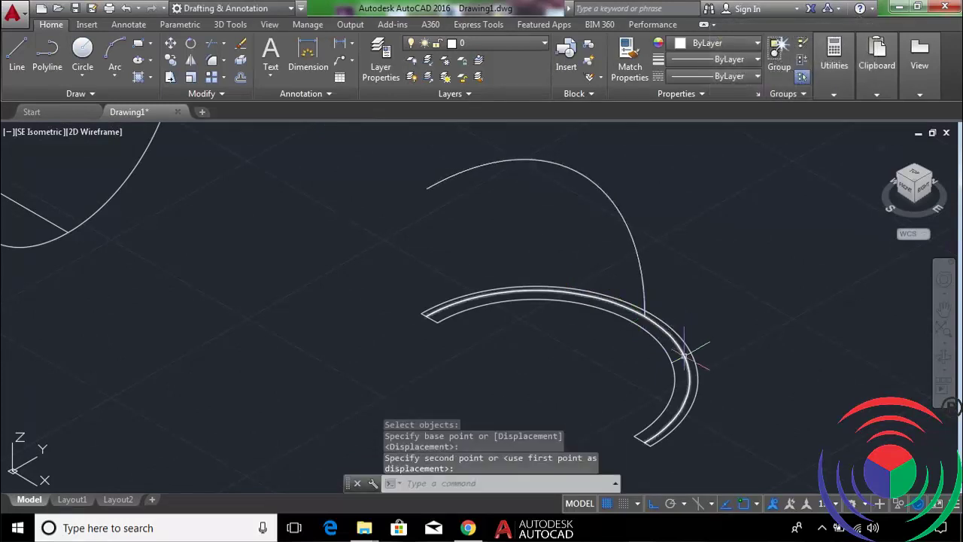
Hide the inner half-ring arc with the Hide Objects isolation option.
click(684, 353)
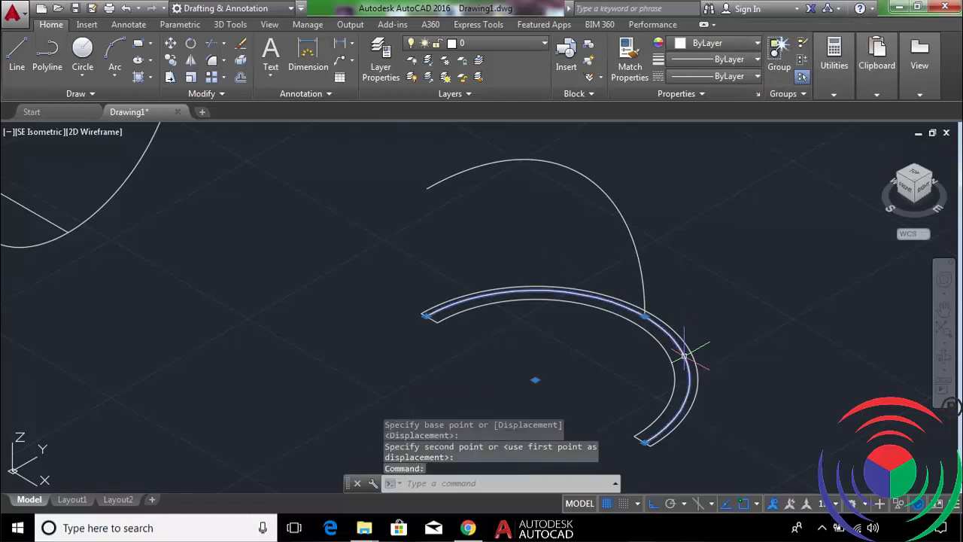
click(900, 503)
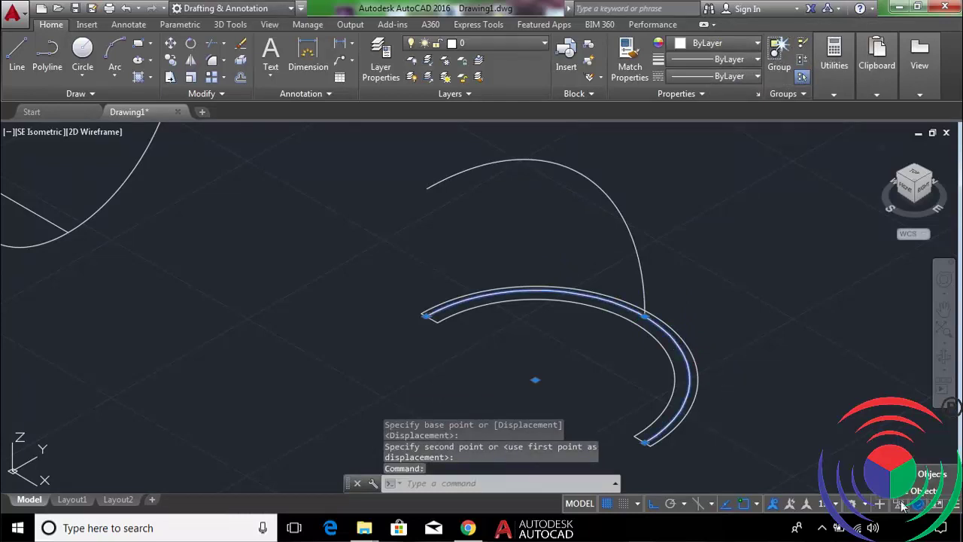
click(919, 490)
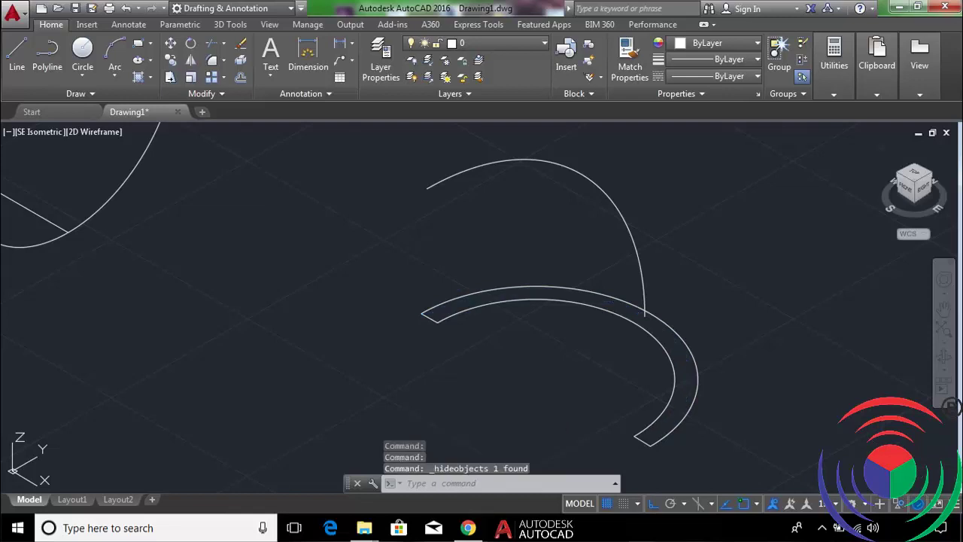
scroll(779, 391, down, 2)
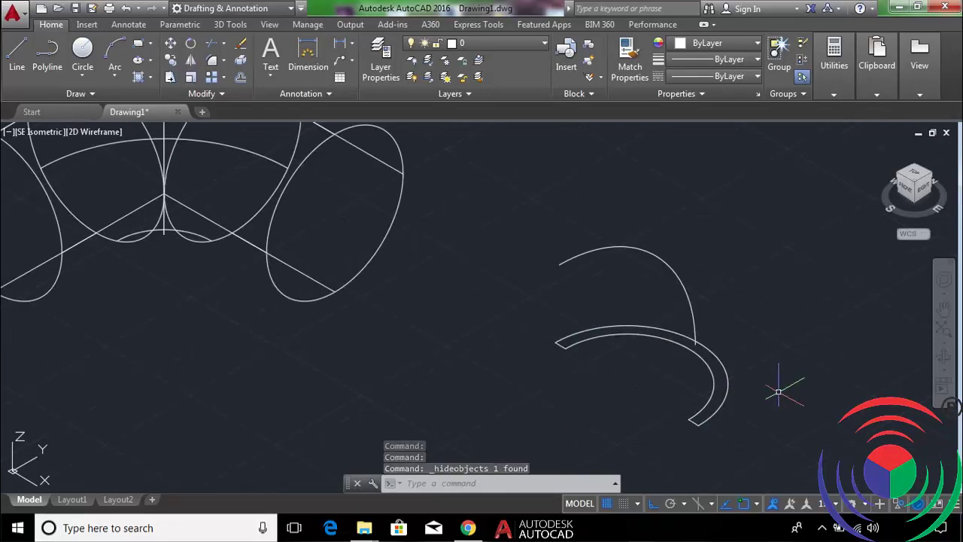
Use BOUNDARY with a point picked inside the curved band to create its closed polyline outline.
text(Bo)
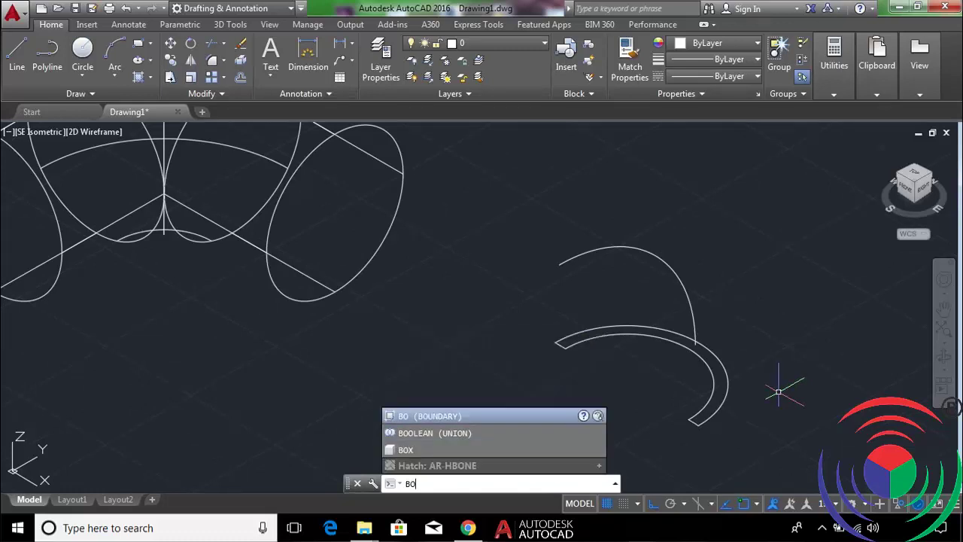
key(Return)
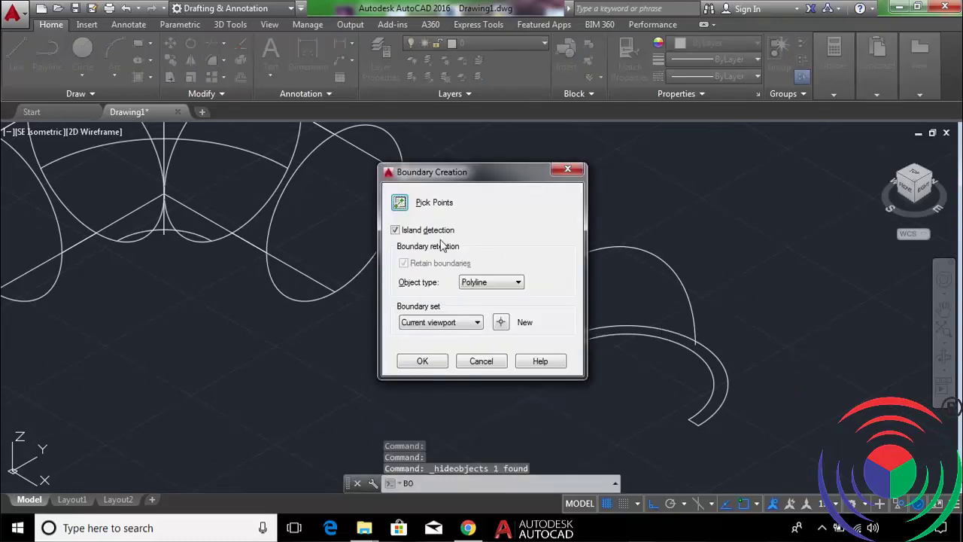
click(400, 203)
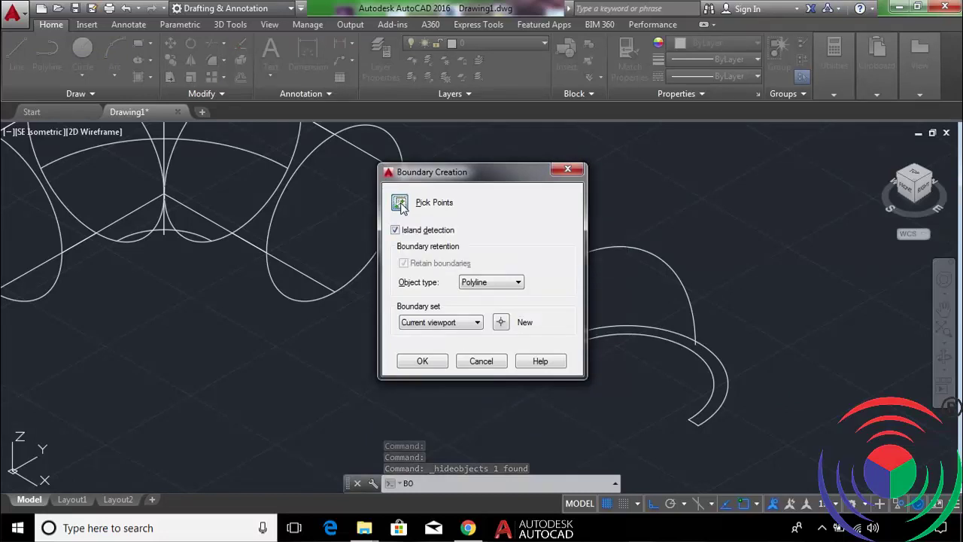
click(712, 361)
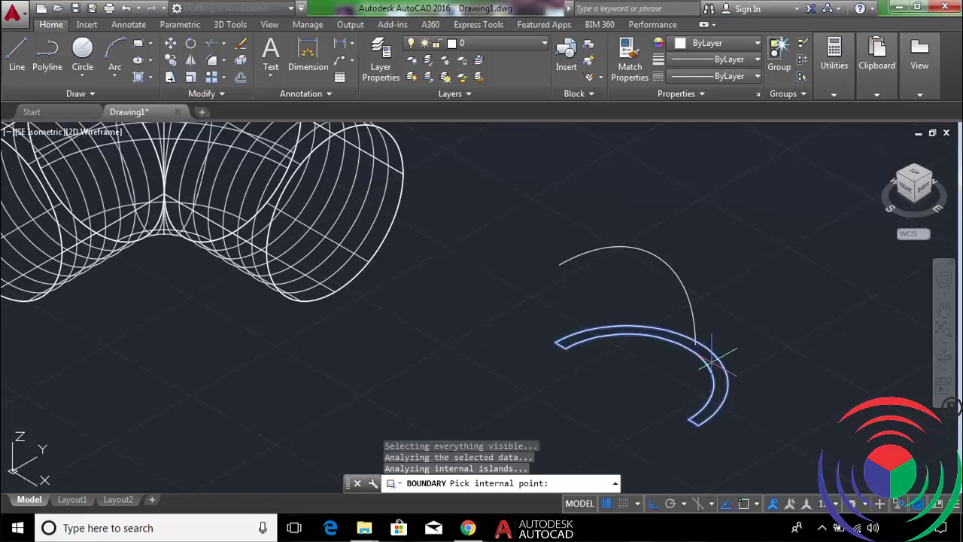
key(Return)
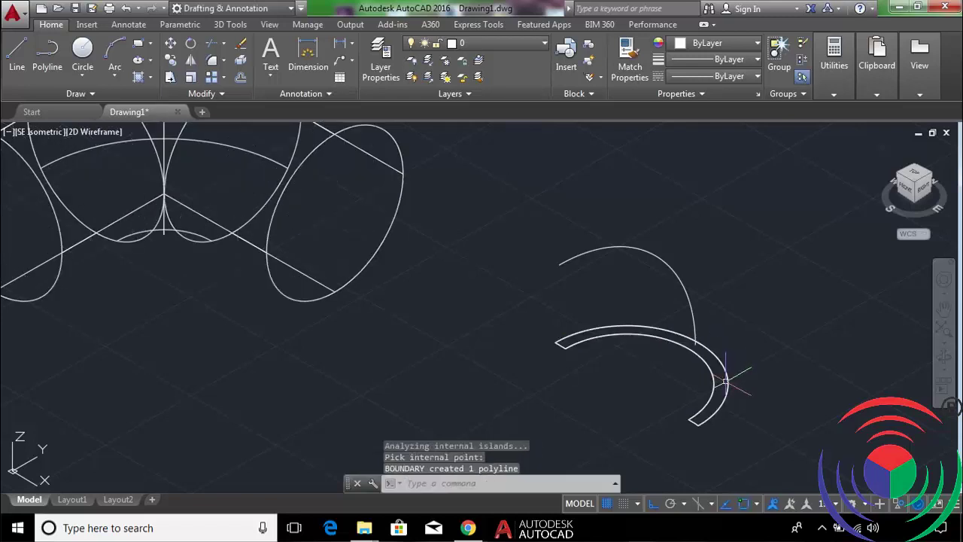
scroll(727, 376, down, 2)
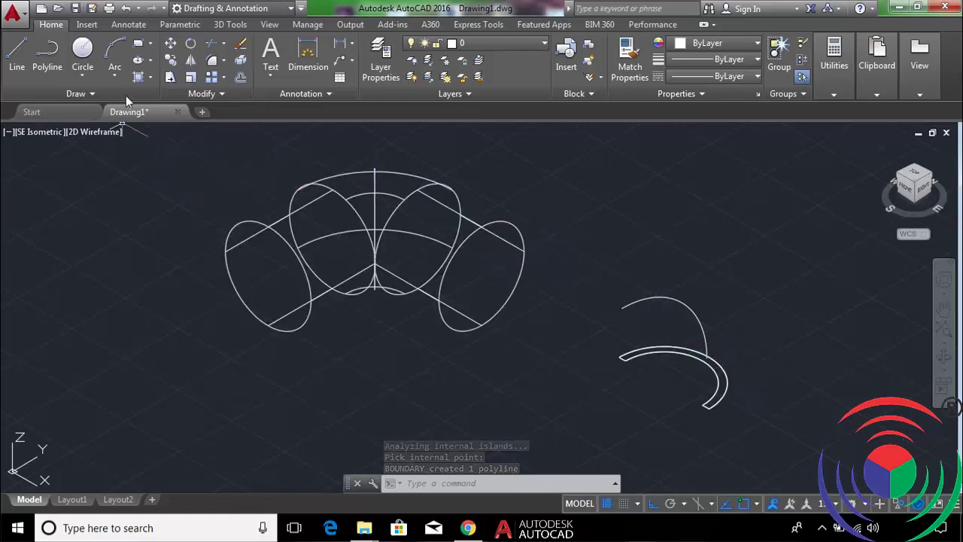
Sweep the band boundary along the upright arc into a curved solid, then end object isolation.
click(229, 25)
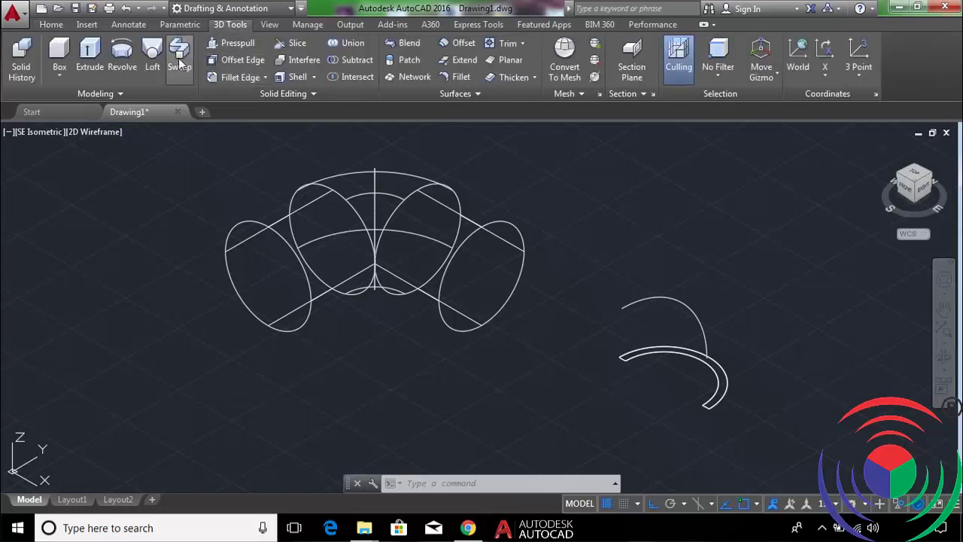
click(178, 57)
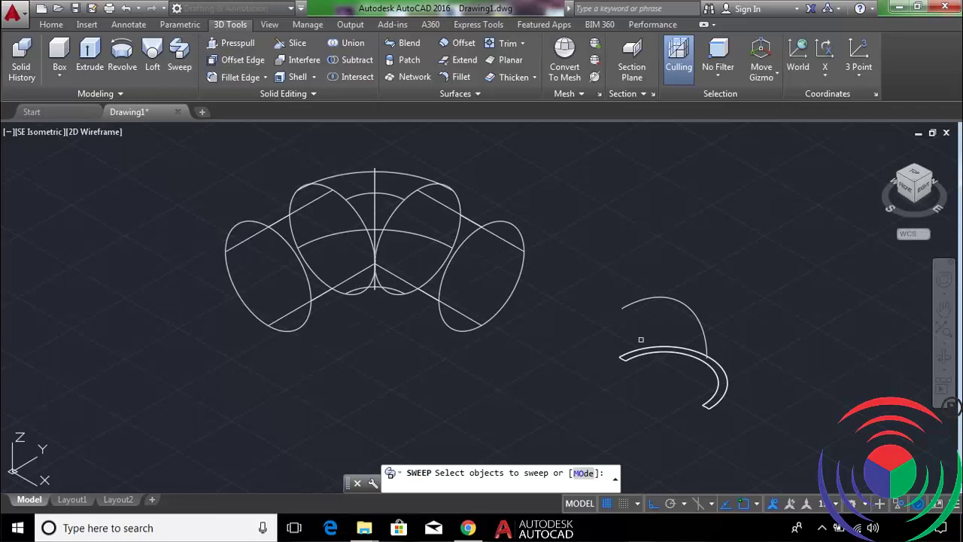
click(726, 381)
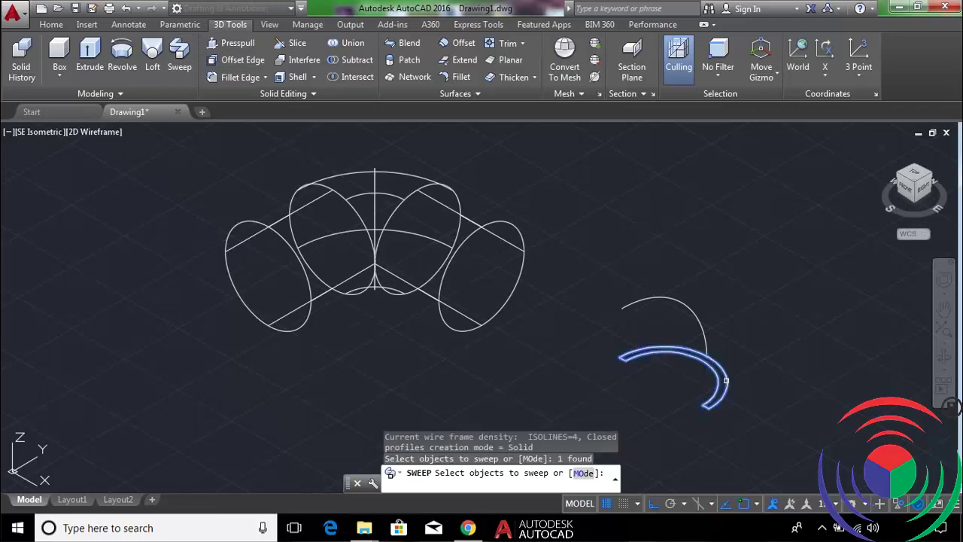
right_click(723, 375)
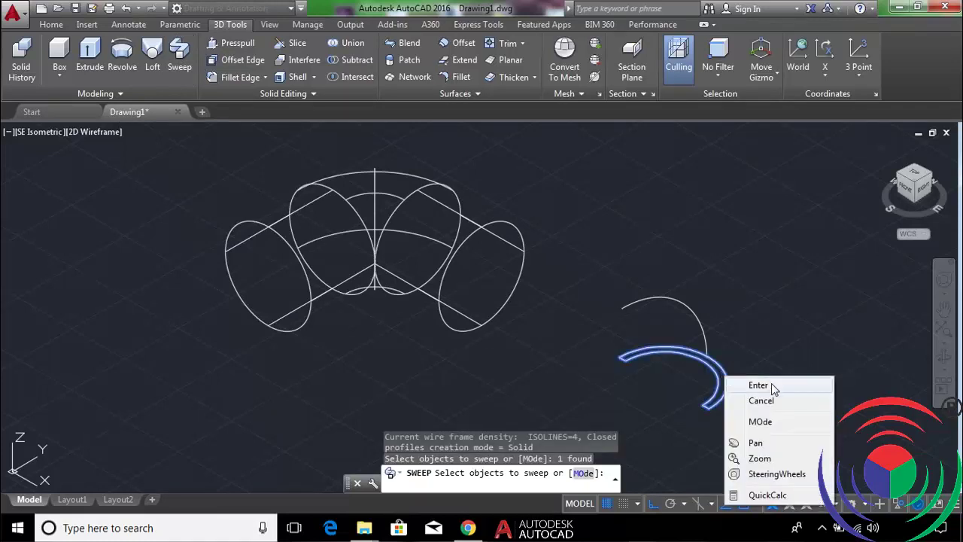
click(758, 385)
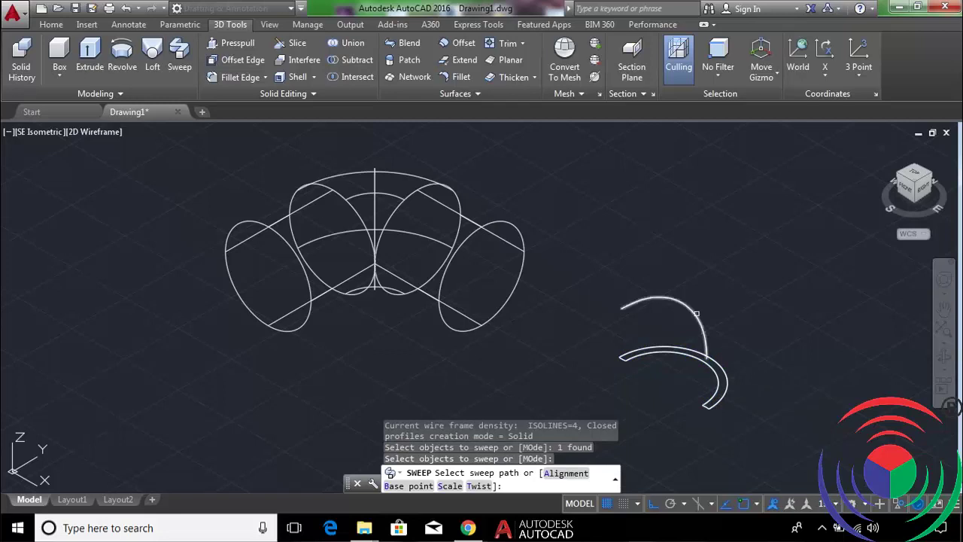
click(695, 313)
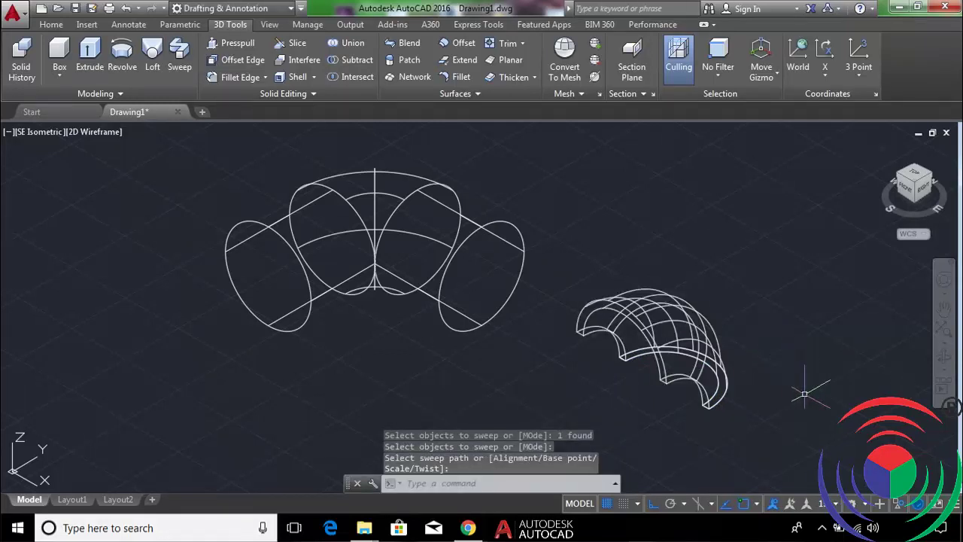
click(899, 504)
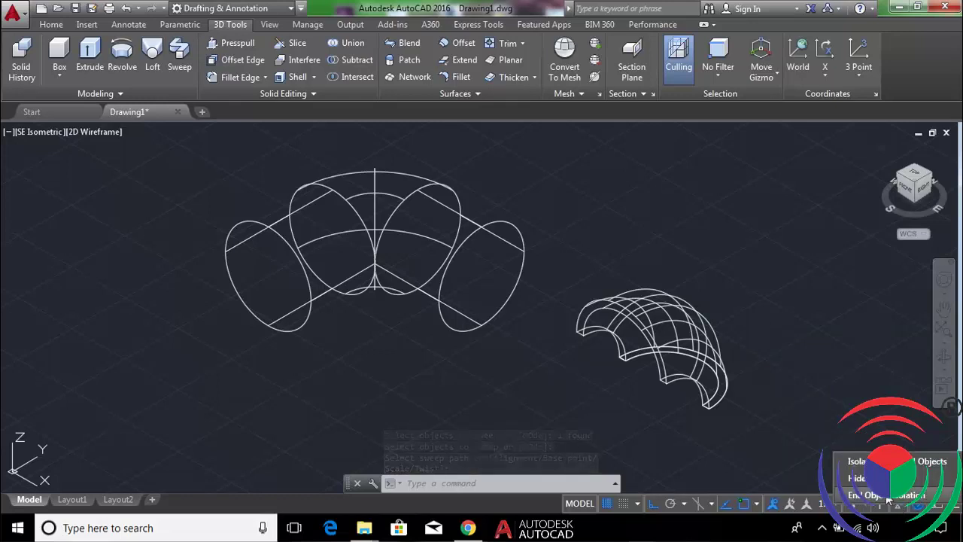
click(887, 495)
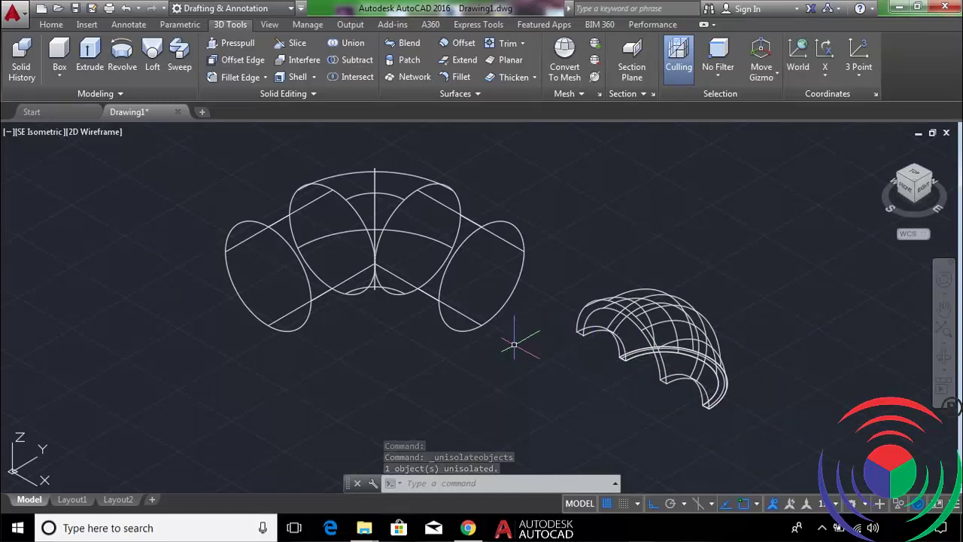
Rotate the elbow solid 90° in 3D about a two-point axis so one leg points down.
text(ROT)
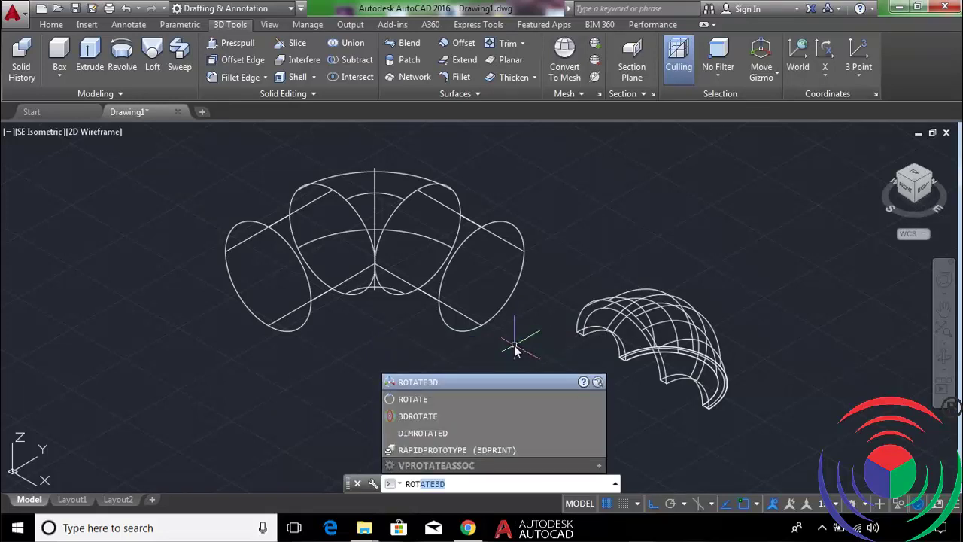
click(465, 389)
click(440, 300)
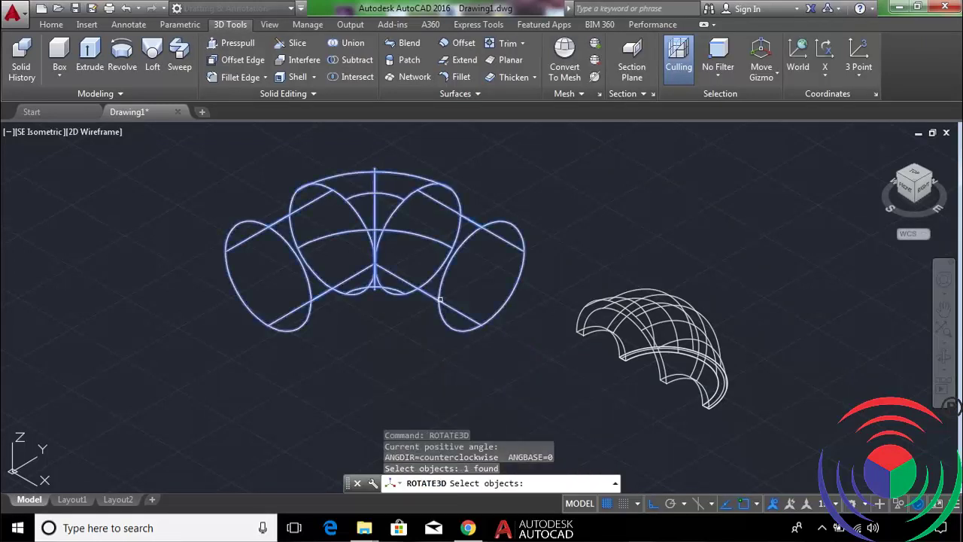
key(Return)
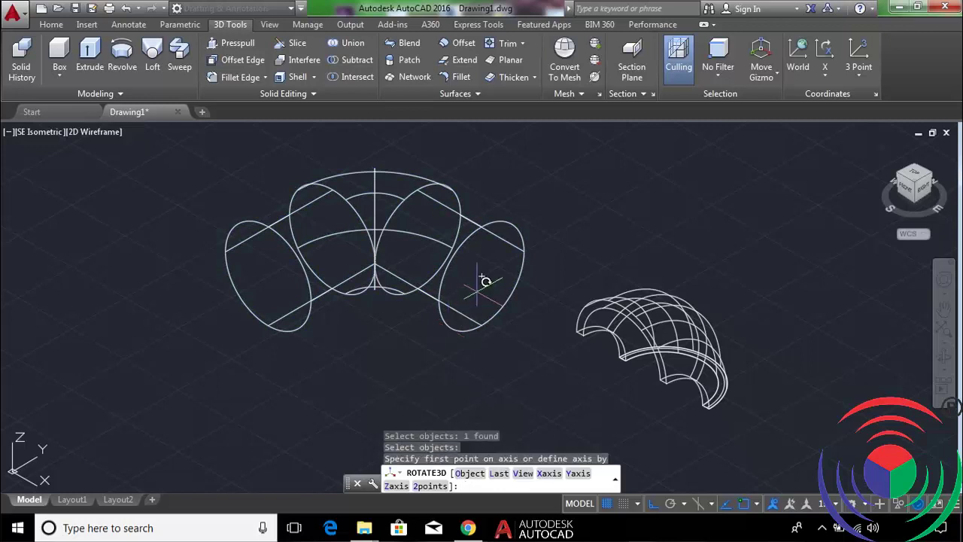
click(481, 274)
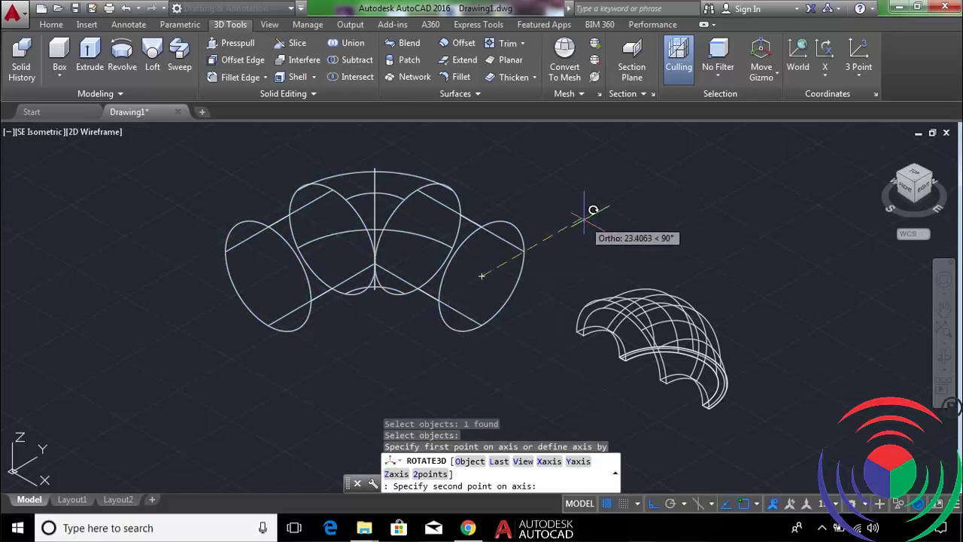
click(589, 210)
text(90)
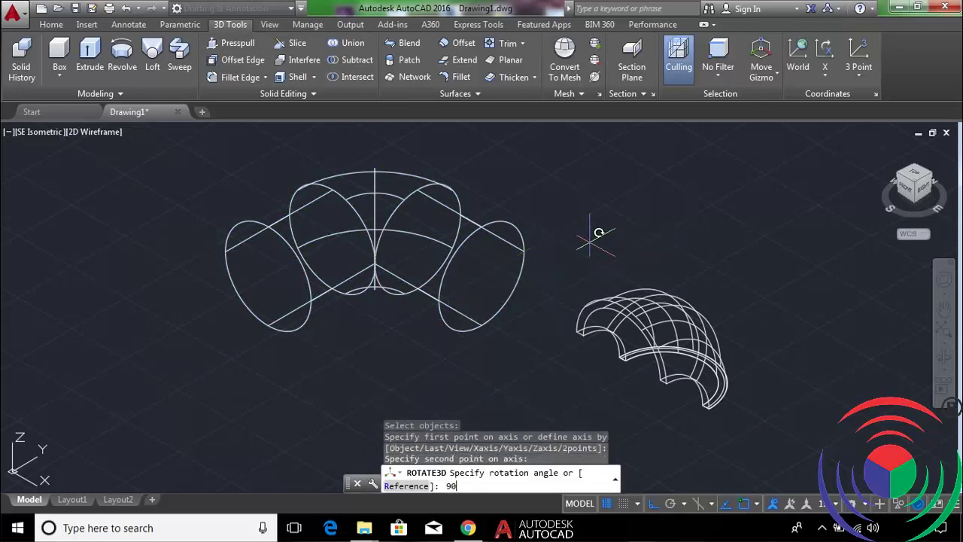
key(Return)
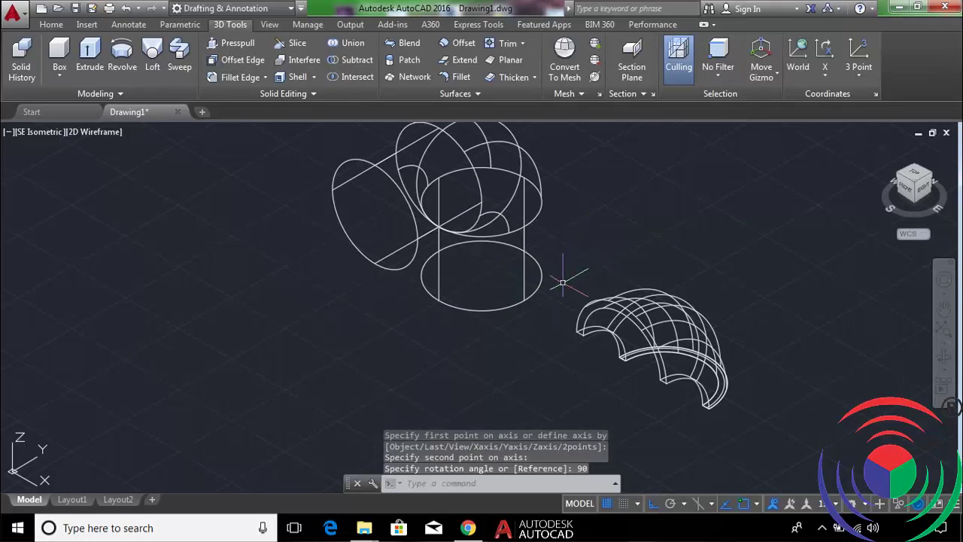
scroll(563, 282, down, 2)
scroll(530, 180, up, 2)
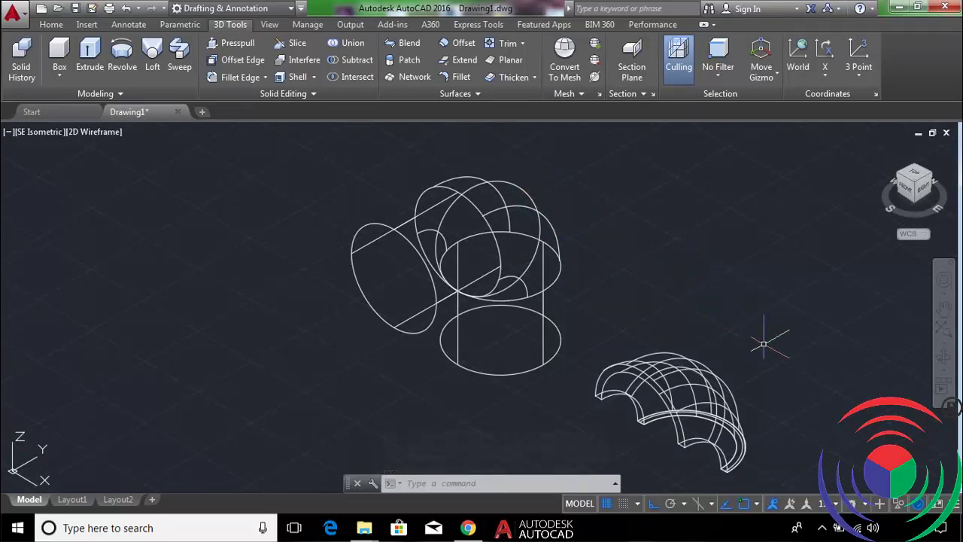
Move the curved shell solid from the lower right onto the elbow's bend, matching edge points.
text(m)
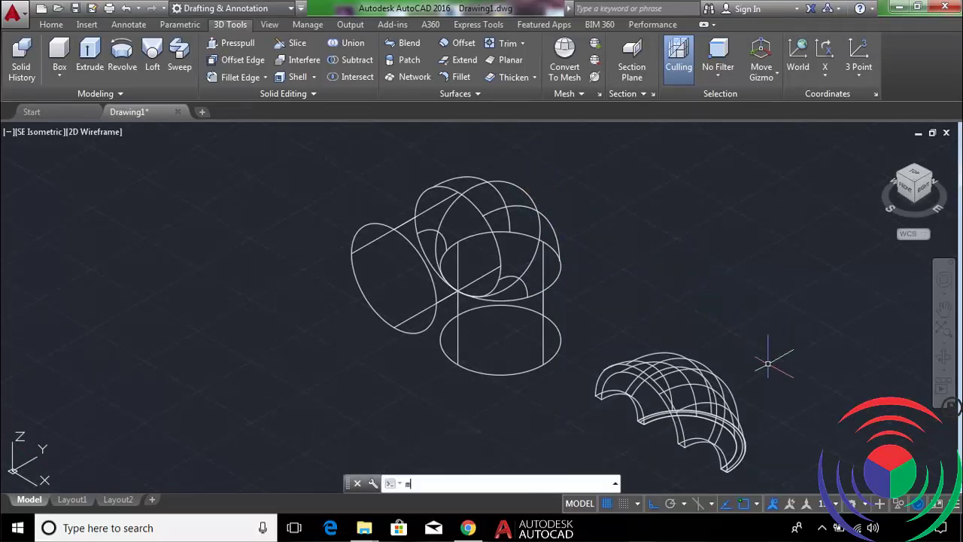
key(Return)
click(720, 388)
key(Return)
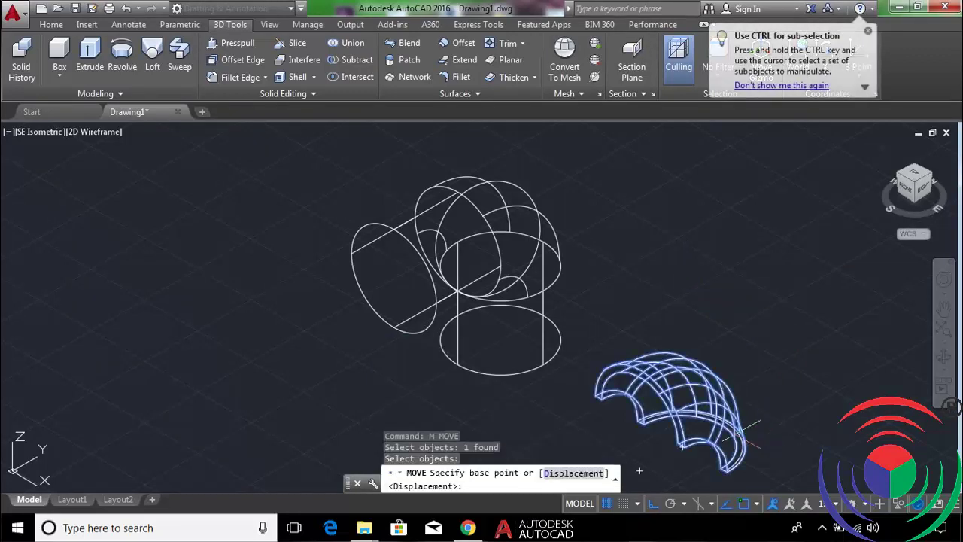
scroll(752, 429, up, 10)
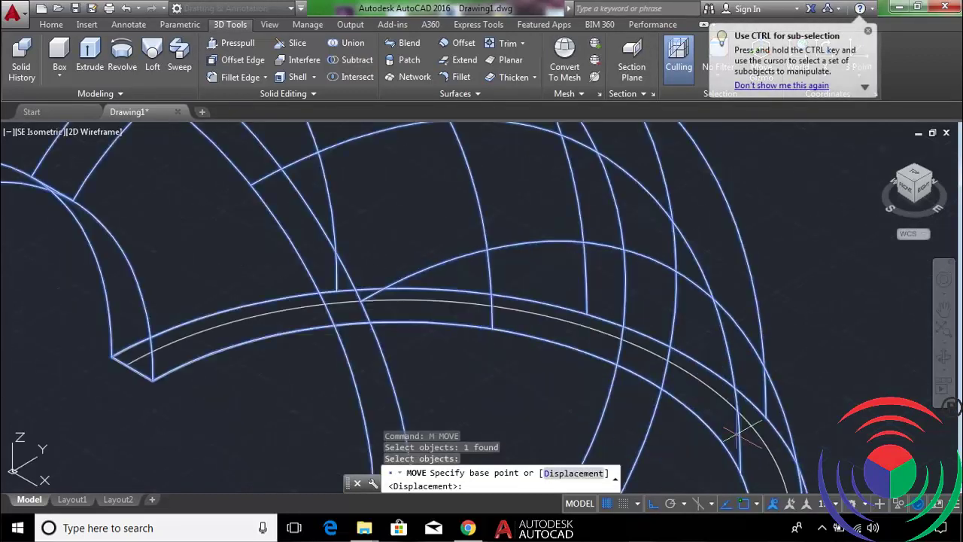
click(677, 364)
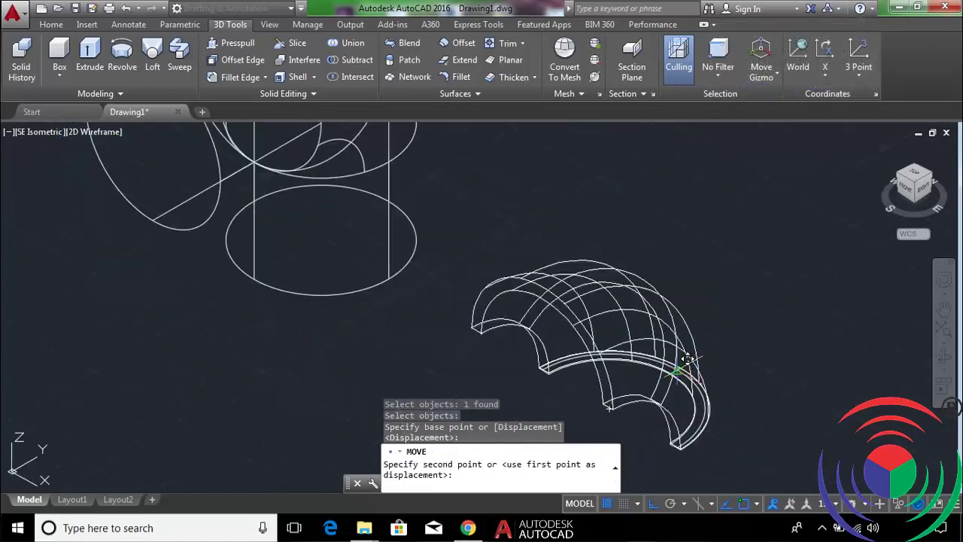
scroll(686, 357, down, 5)
scroll(686, 358, down, 2)
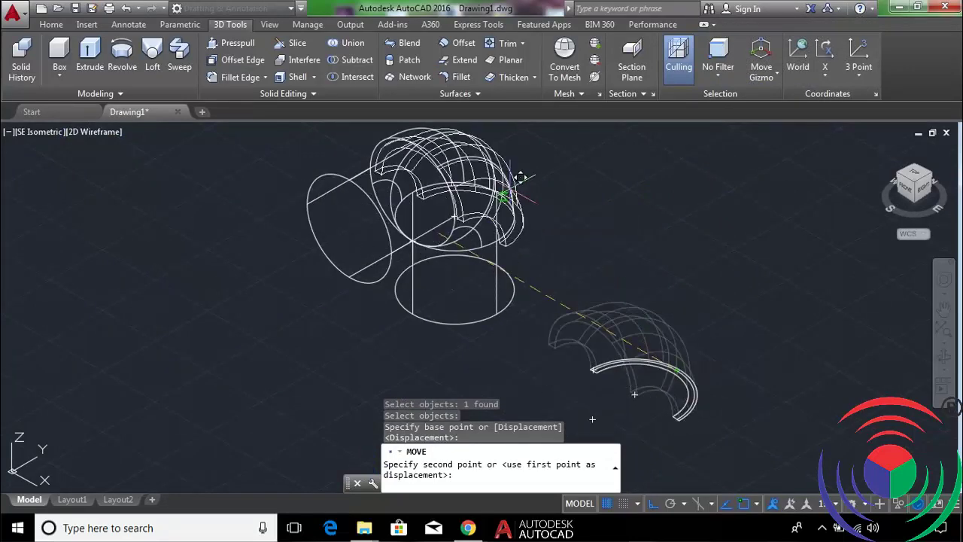
scroll(518, 180, up, 4)
scroll(462, 198, up, 1)
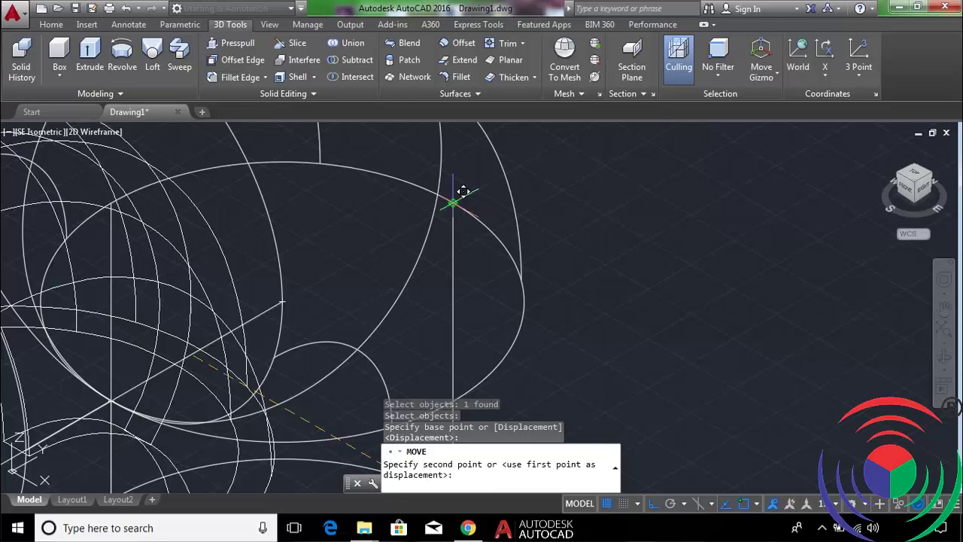
scroll(463, 192, down, 3)
click(474, 226)
scroll(487, 237, down, 2)
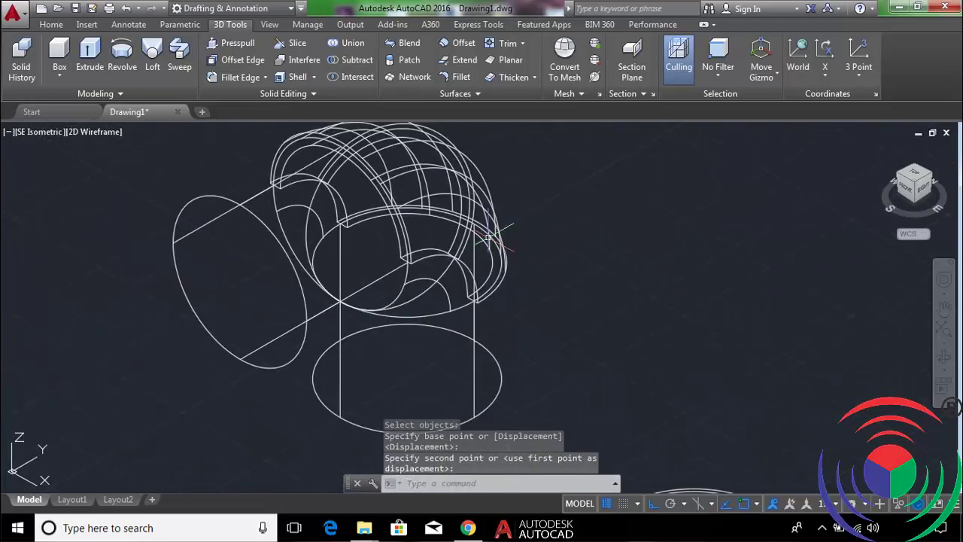
scroll(488, 237, down, 2)
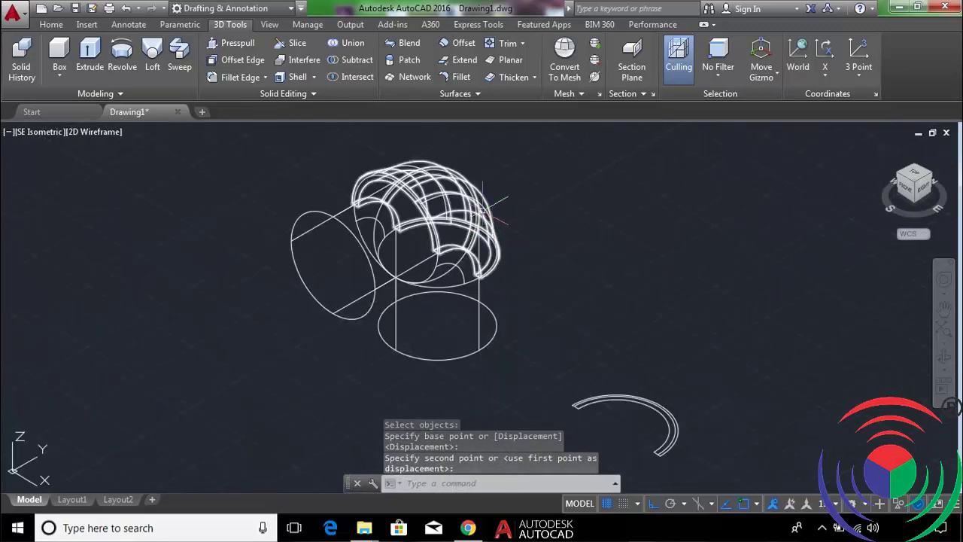
Switch the viewport visual style from 2D Wireframe to Shaded and zoom in on the elbow.
click(98, 132)
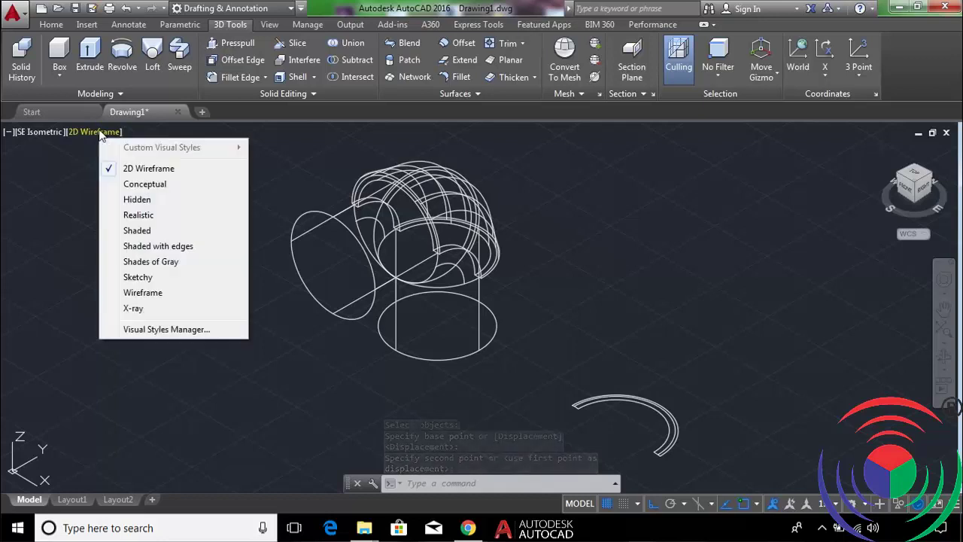
click(152, 237)
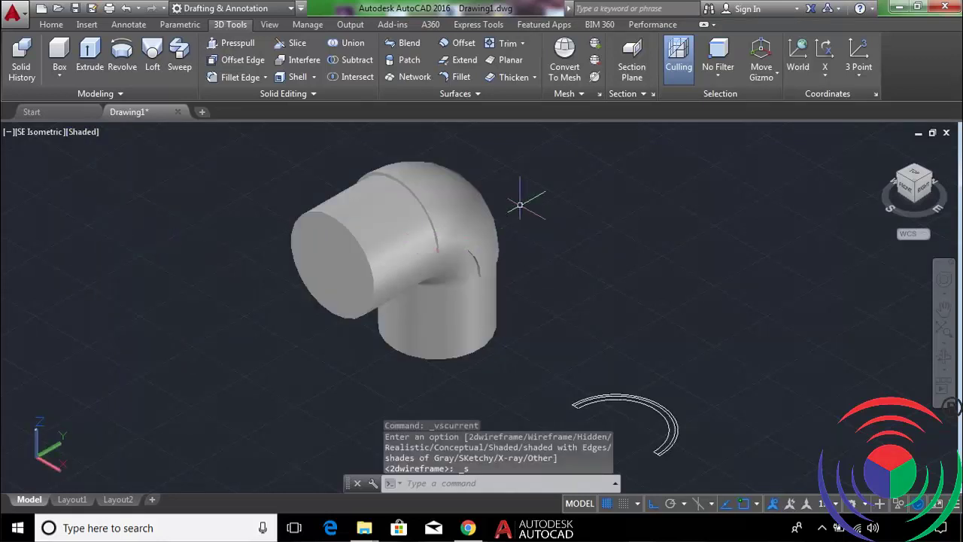
scroll(519, 205, up, 2)
scroll(407, 206, down, 2)
scroll(407, 206, up, 1)
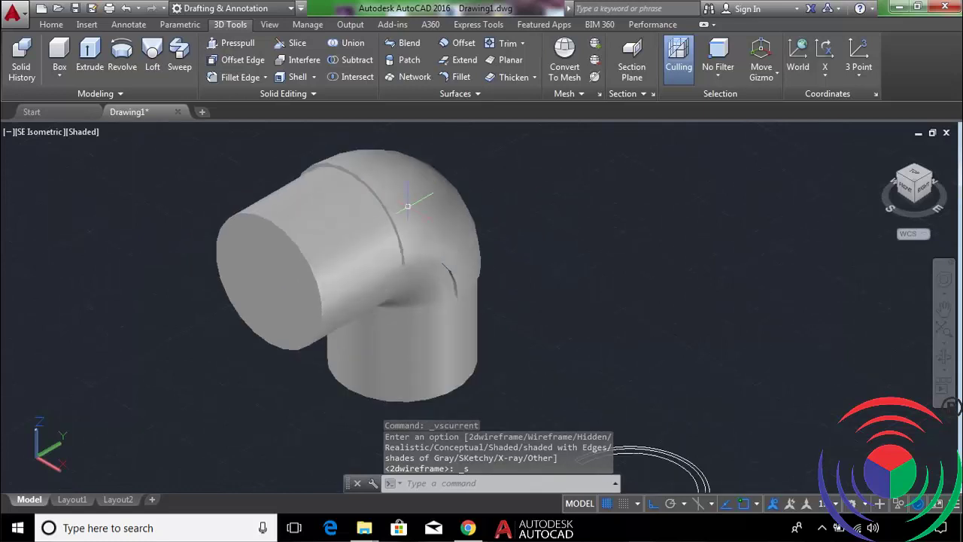
mouse_move(407, 206)
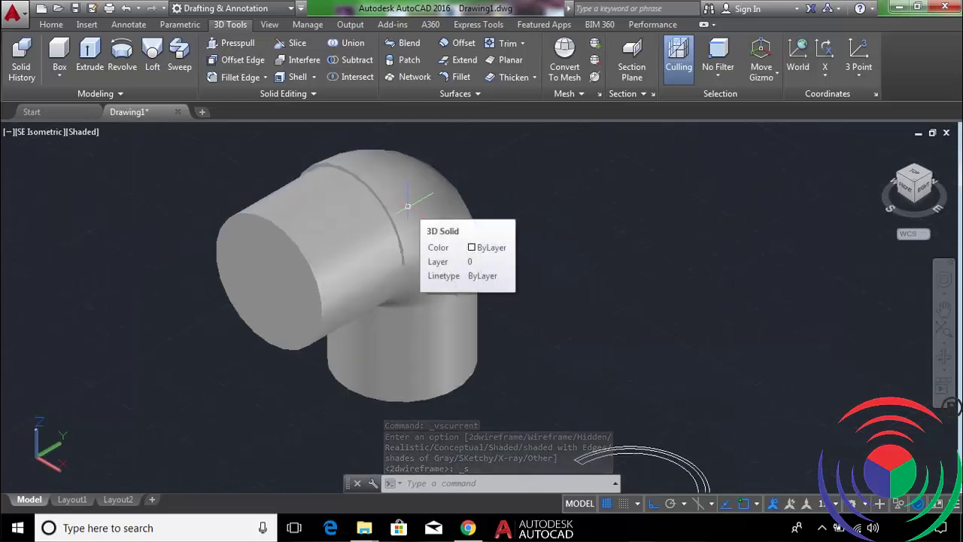
scroll(407, 205, down, 2)
scroll(407, 206, up, 1)
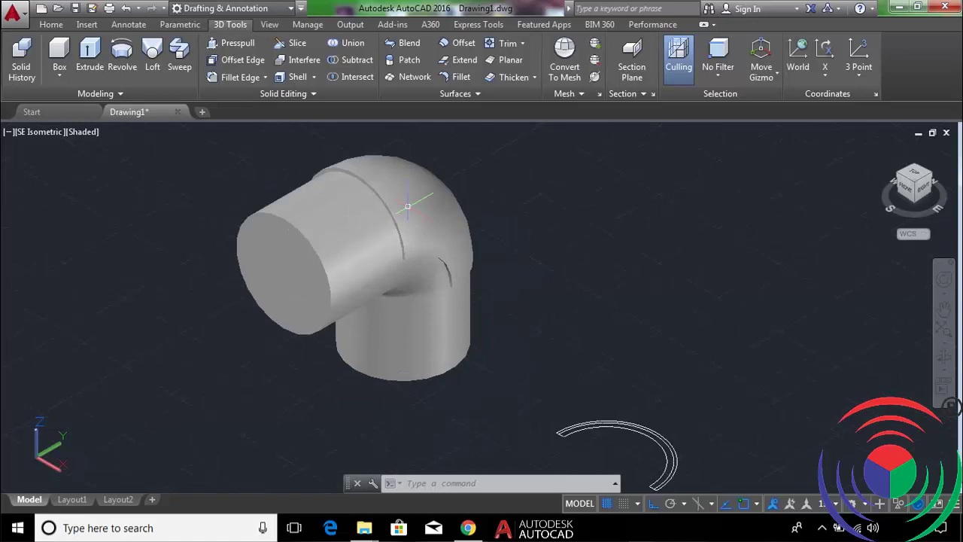
scroll(407, 206, down, 1)
scroll(407, 205, up, 1)
scroll(407, 206, down, 2)
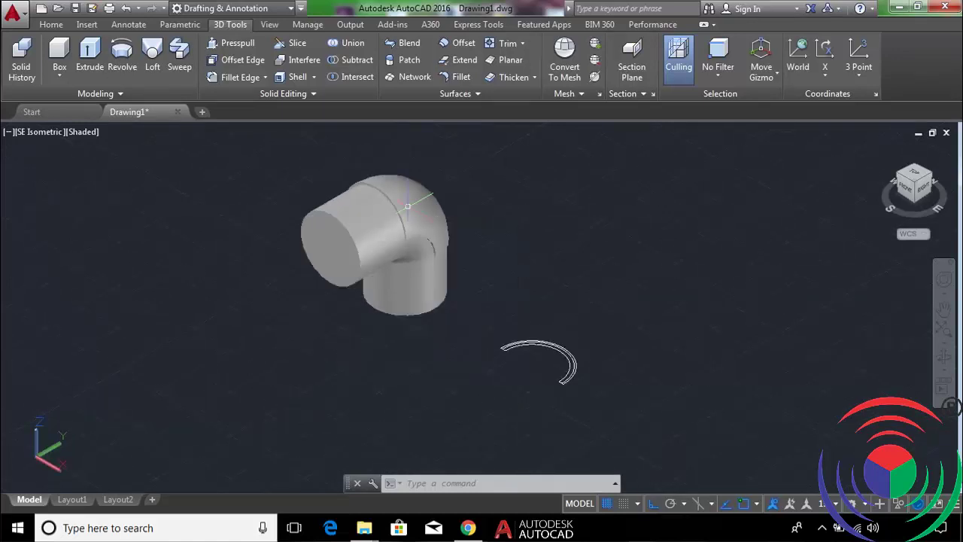
scroll(409, 209, up, 1)
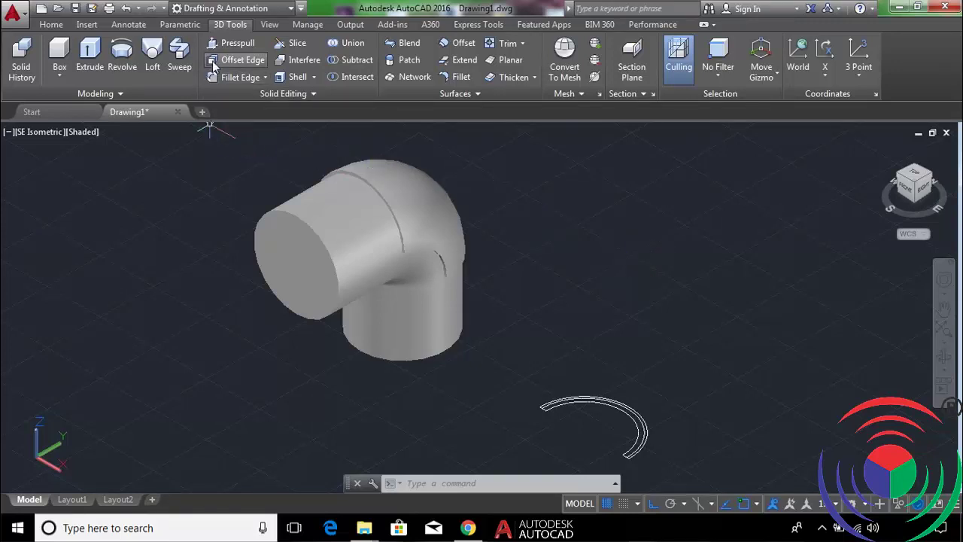
Start Shell on the elbow solid and remove the side and bottom pipe end faces.
click(294, 78)
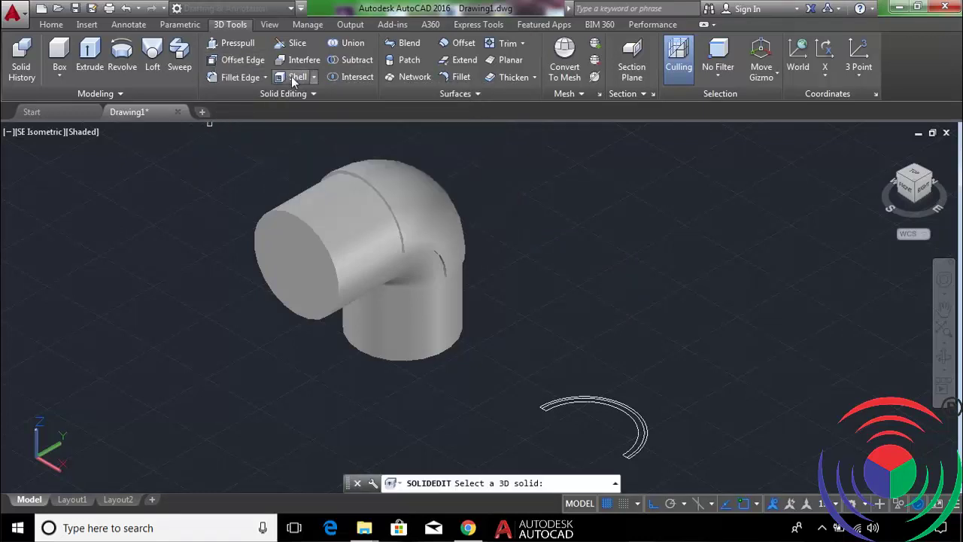
click(344, 214)
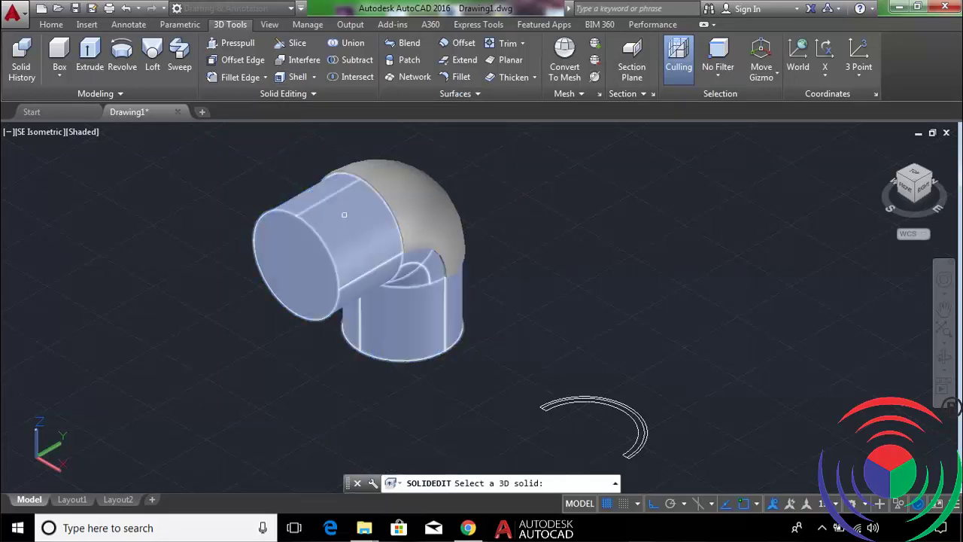
click(294, 272)
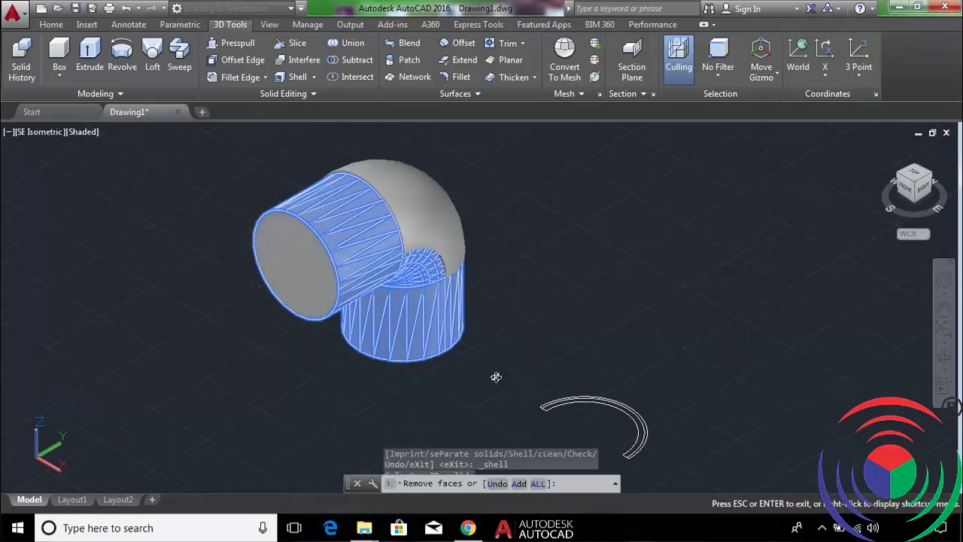
shift+middle_drag(497, 376, 477, 301)
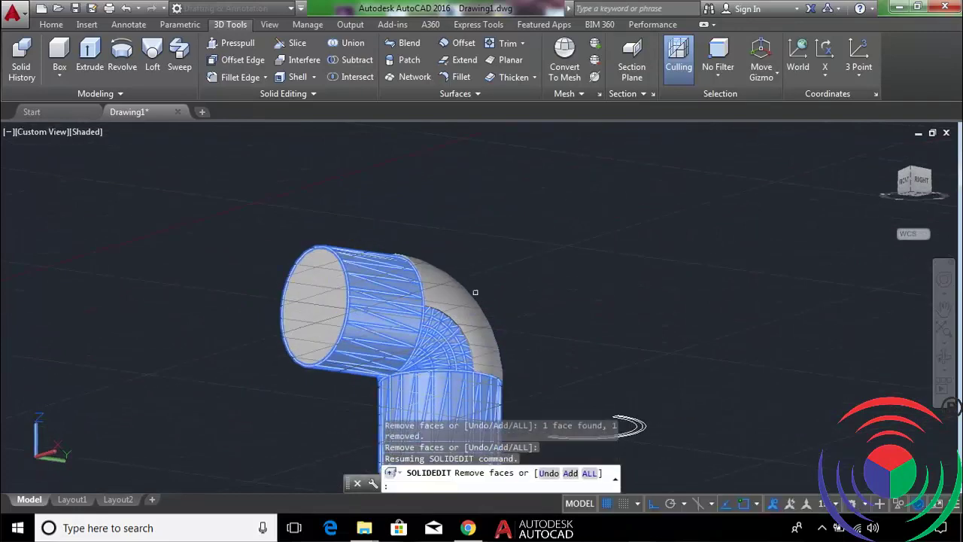
shift+middle_drag(628, 426, 551, 378)
scroll(449, 415, up, 3)
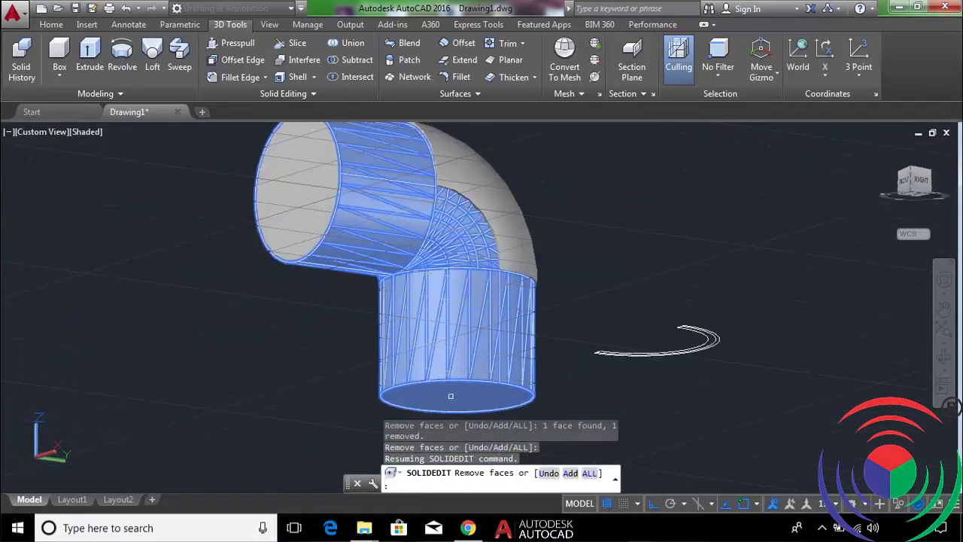
click(452, 394)
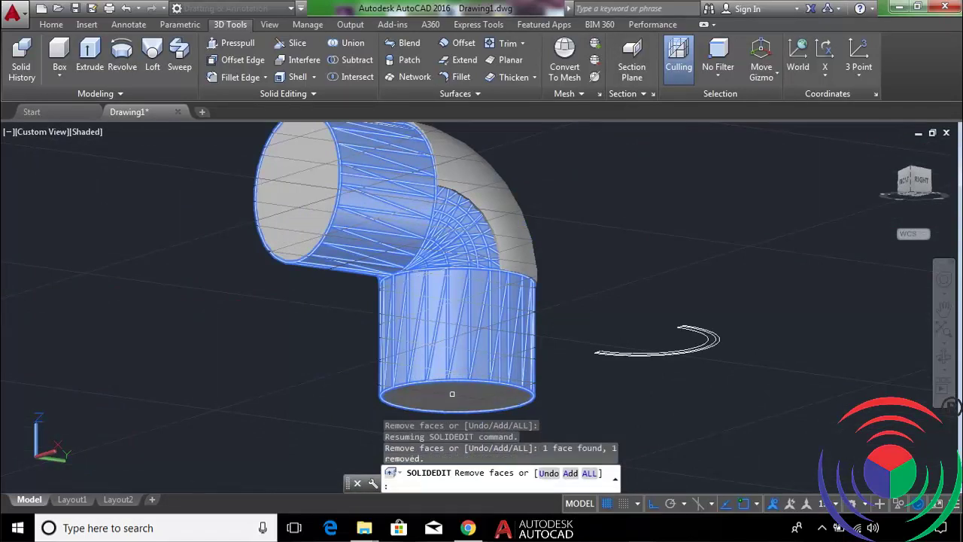
scroll(555, 361, down, 2)
right_click(590, 318)
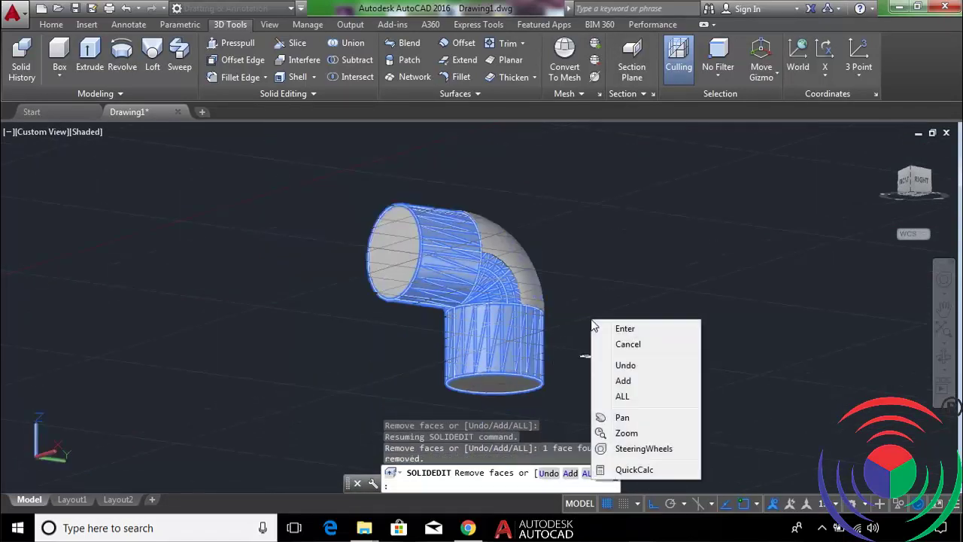
click(621, 329)
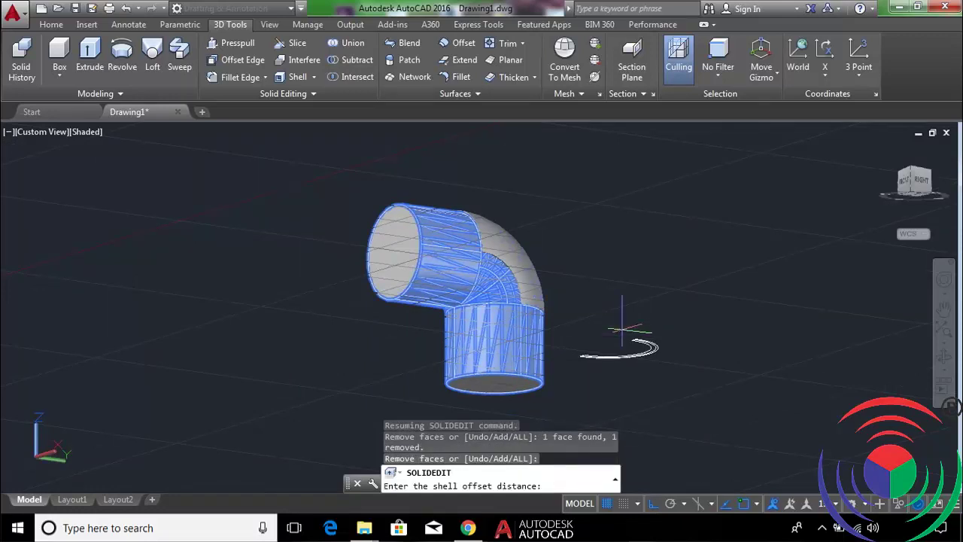
text(2)
Apply a shell wall thickness of 2 and return to the SE Isometric view.
key(Return)
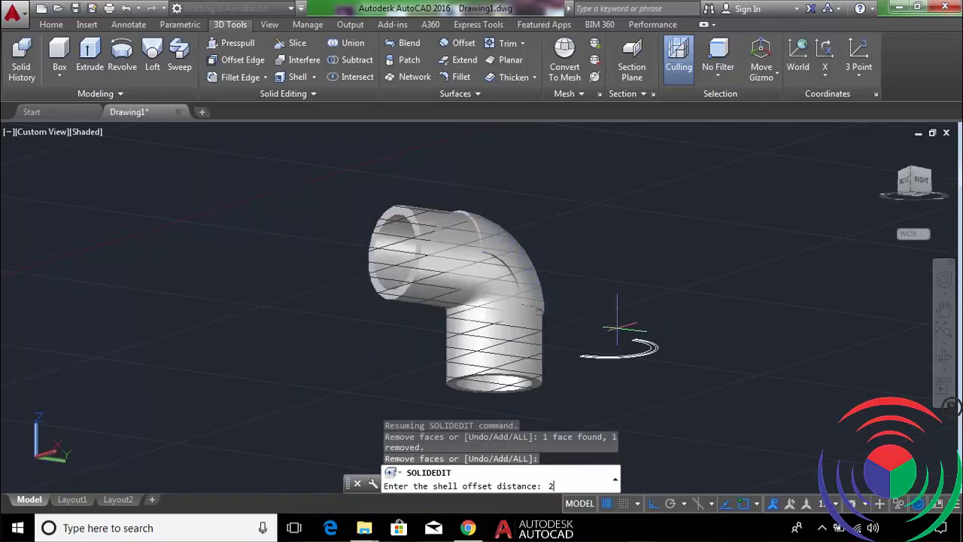
scroll(384, 244, up, 3)
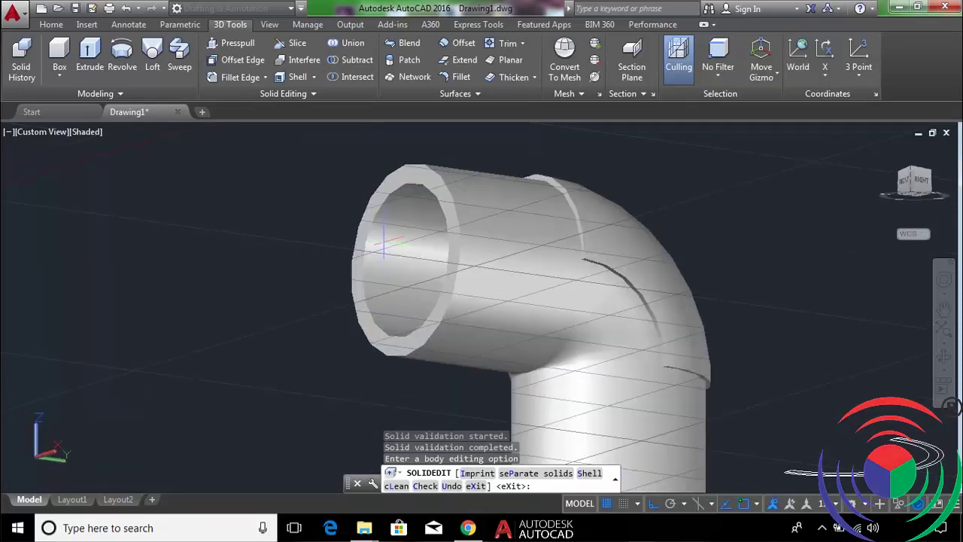
scroll(384, 242, down, 2)
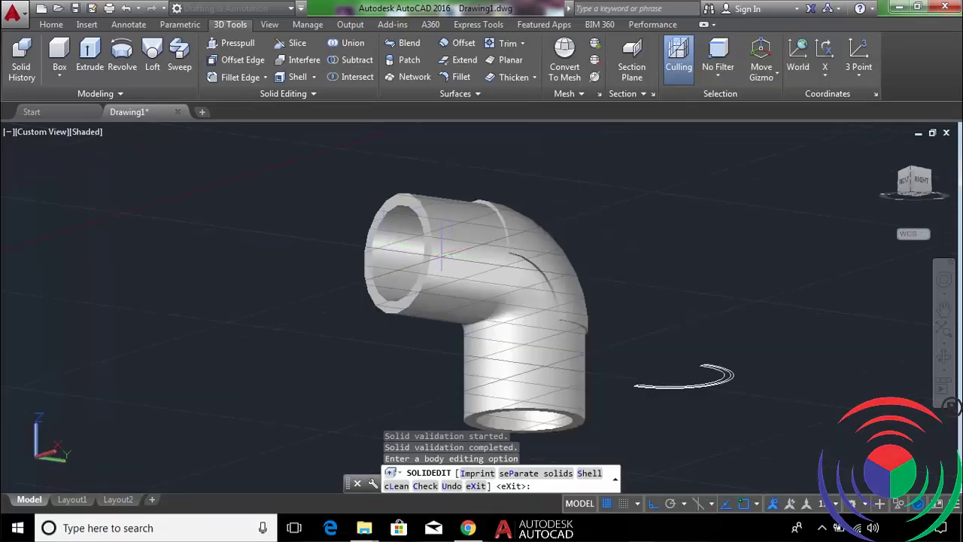
click(916, 174)
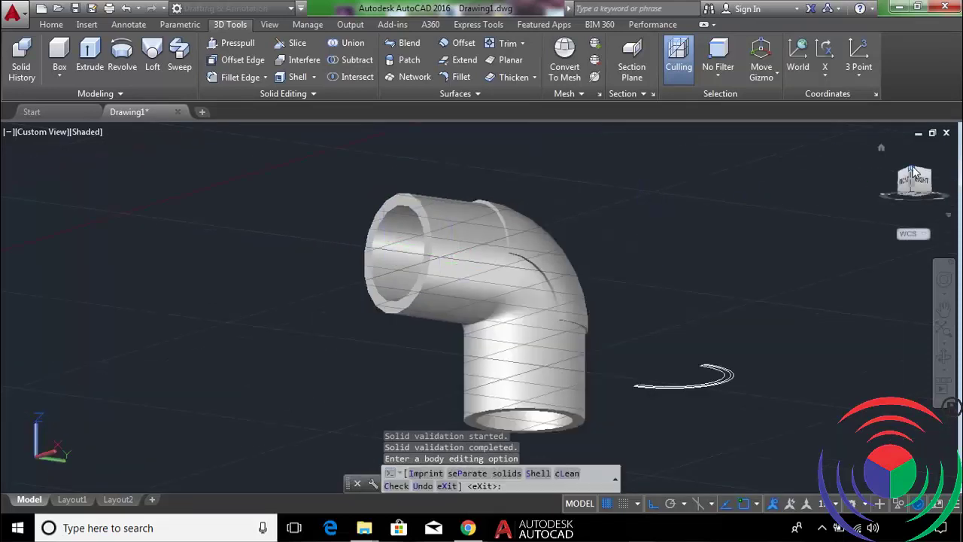
scroll(508, 238, up, 1)
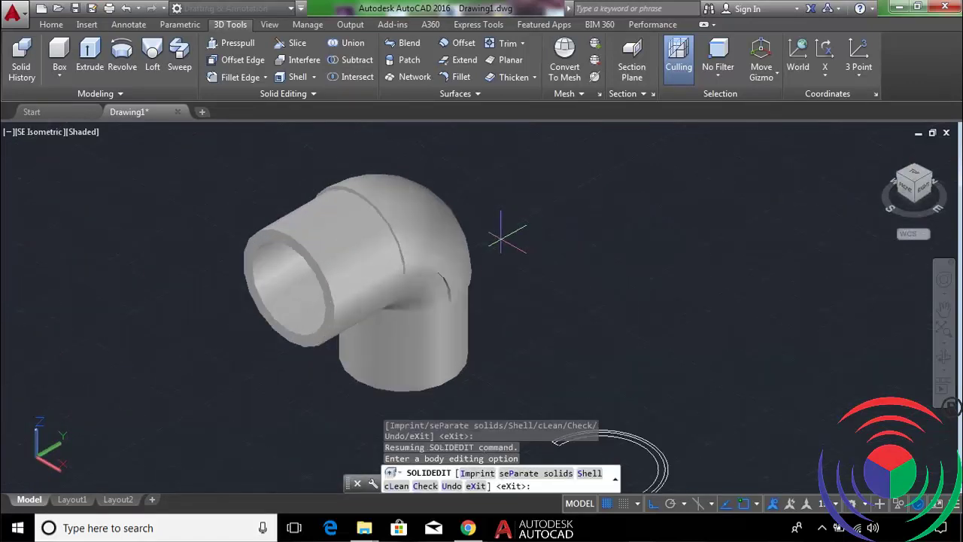
scroll(432, 231, up, 2)
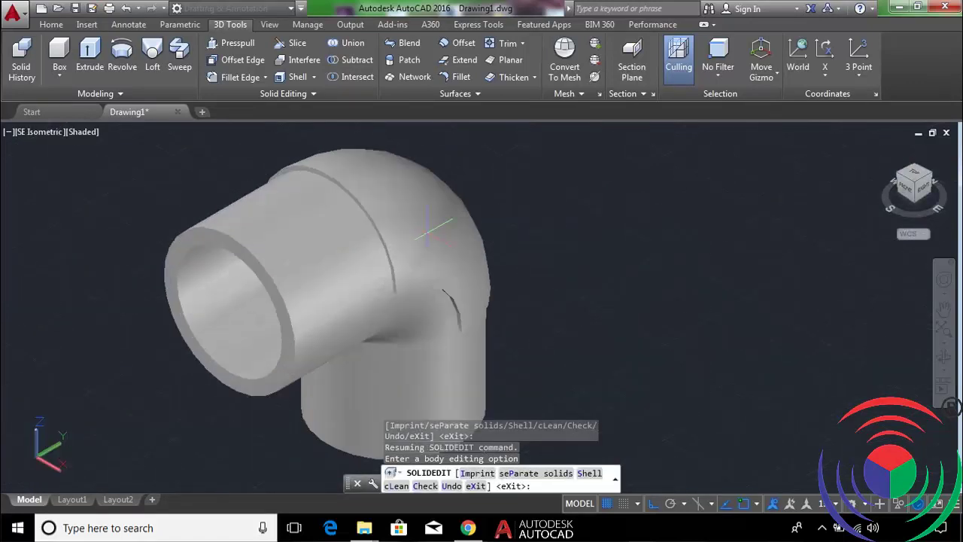
scroll(433, 227, down, 2)
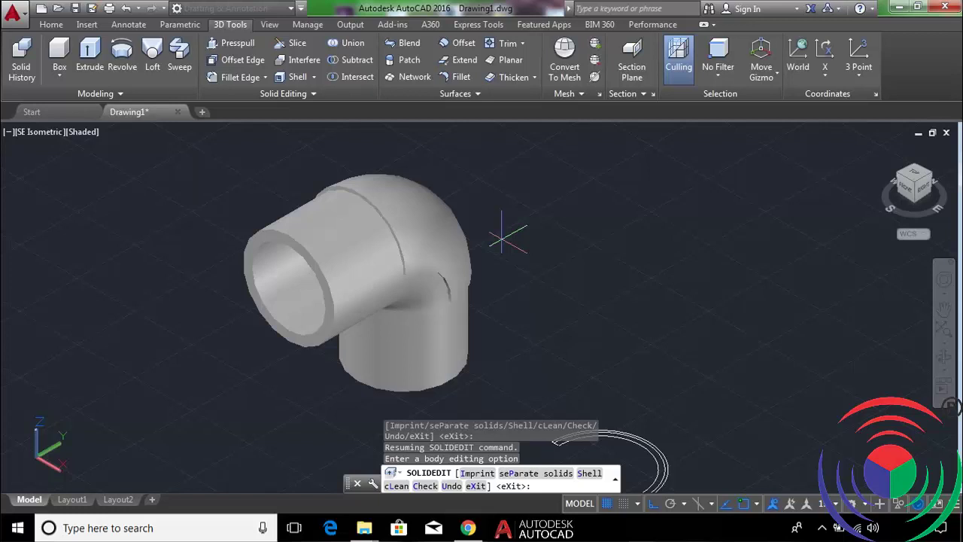
scroll(433, 228, up, 2)
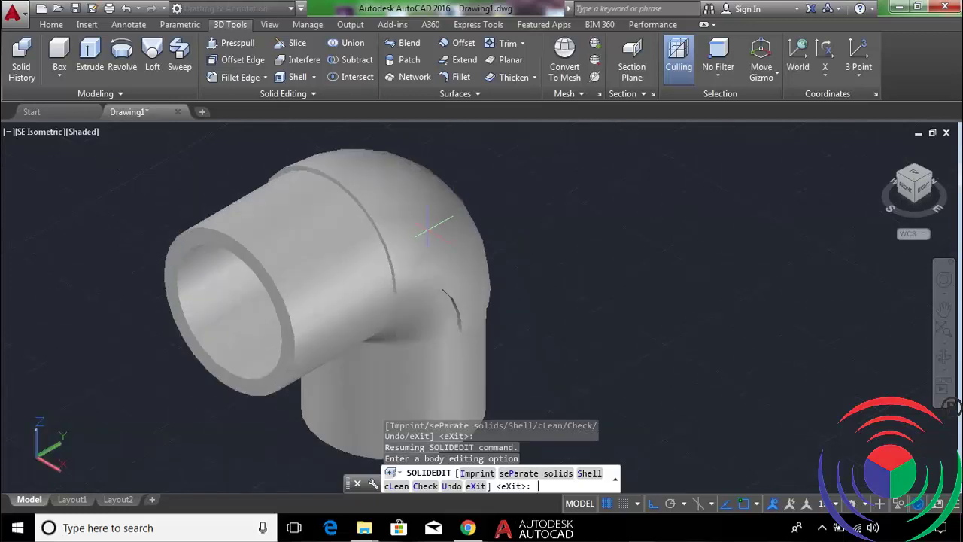
Subtract the dome-shaped cover from the elbow body, leaving a recessed groove across the bend.
key(Escape)
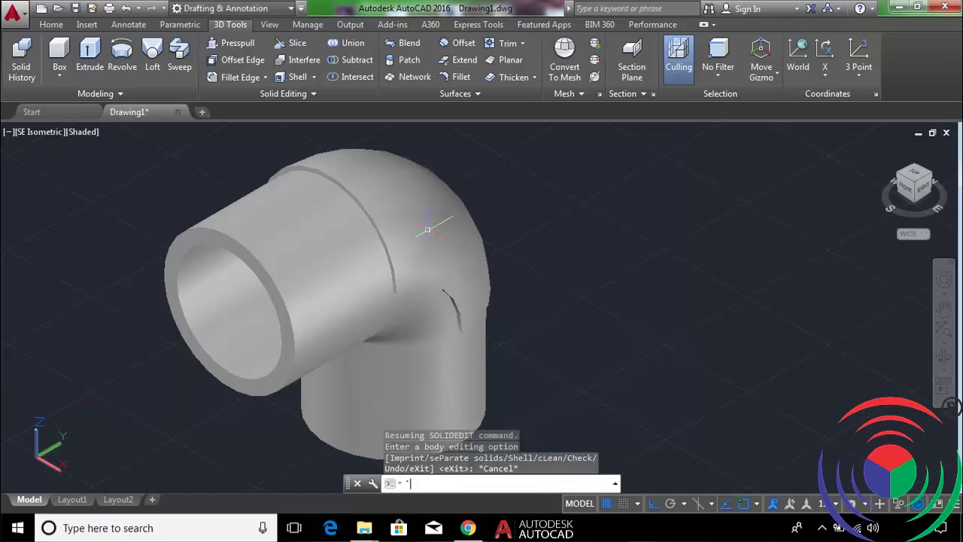
click(343, 66)
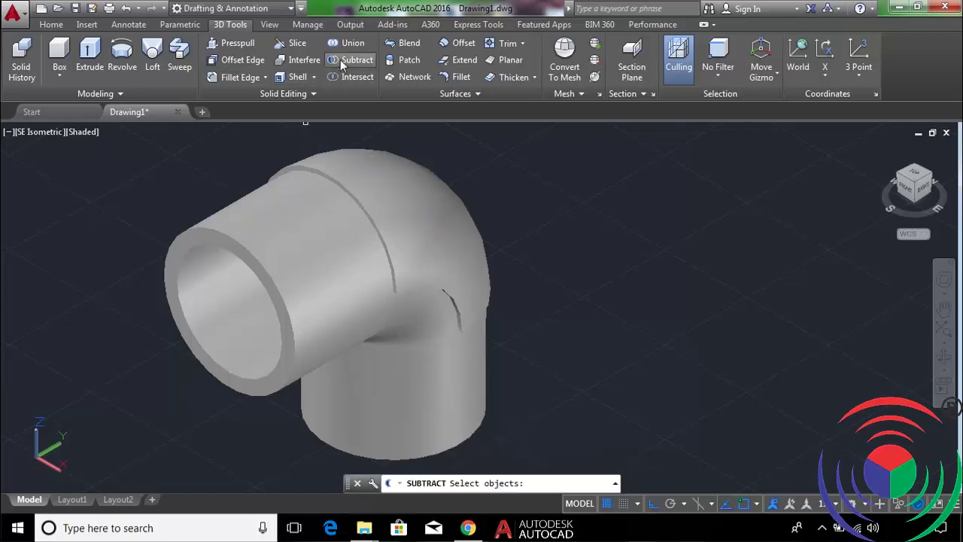
click(293, 239)
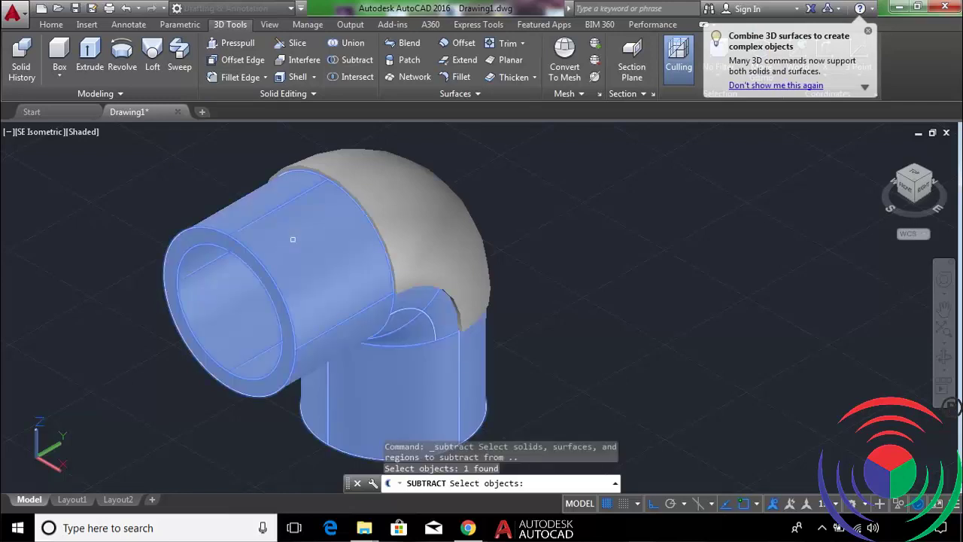
key(Return)
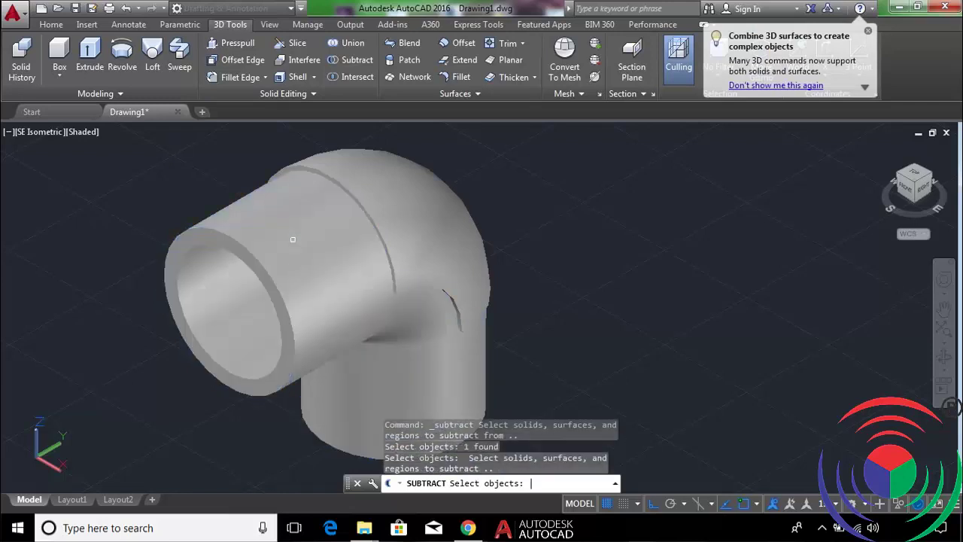
click(407, 215)
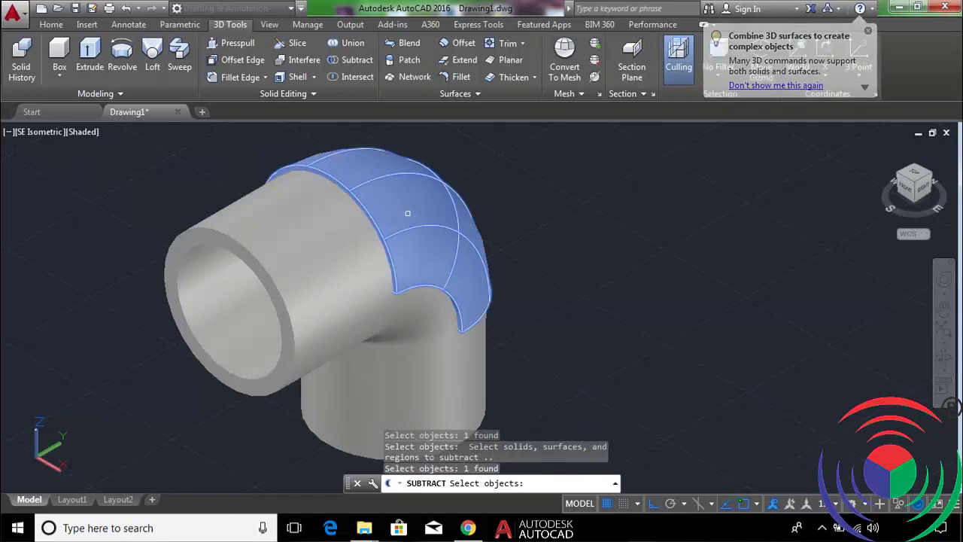
key(Return)
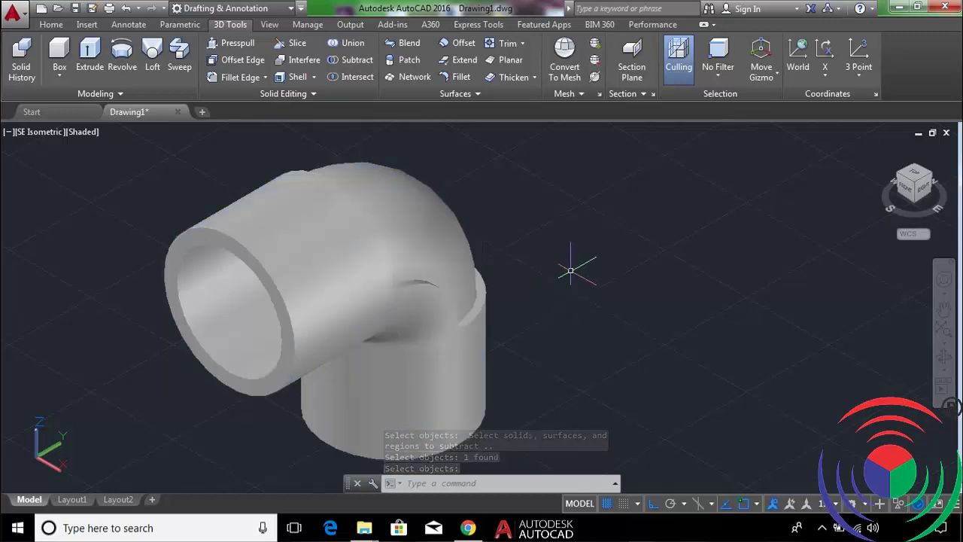
mouse_move(572, 269)
shift+middle_down()
mouse_move(554, 282)
mouse_move(482, 251)
mouse_move(326, 264)
mouse_move(494, 273)
mouse_move(548, 262)
mouse_move(327, 262)
mouse_move(496, 269)
mouse_move(556, 256)
mouse_move(600, 226)
mouse_move(670, 250)
mouse_move(529, 283)
shift+middle_up()
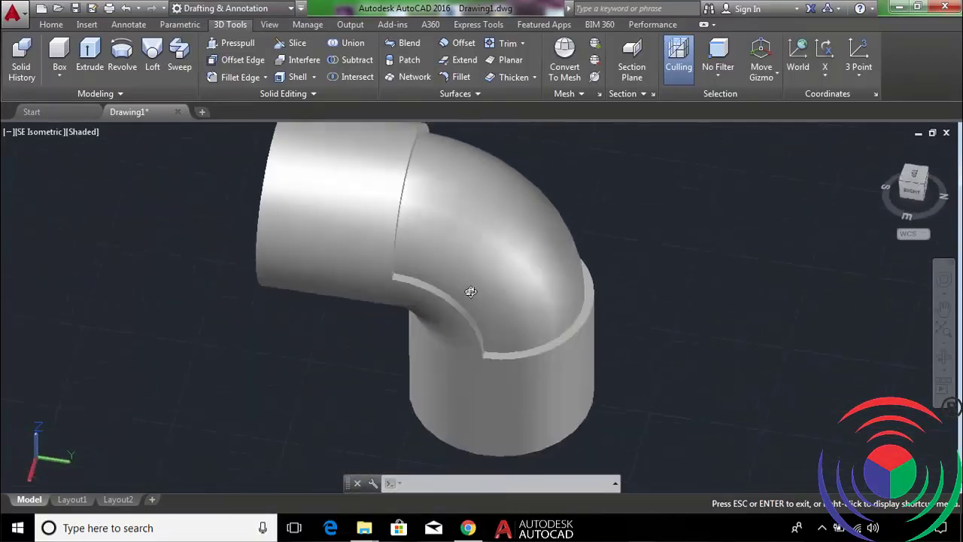
Orbit the view to a level side angle showing the elbow's recessed band.
mouse_move(469, 286)
shift+middle_down()
mouse_move(477, 279)
mouse_move(464, 292)
mouse_move(472, 224)
mouse_move(462, 253)
mouse_move(475, 256)
mouse_move(592, 251)
mouse_move(559, 243)
mouse_move(550, 269)
mouse_move(484, 245)
mouse_move(563, 258)
mouse_move(533, 266)
mouse_move(739, 269)
mouse_move(610, 281)
mouse_move(616, 262)
mouse_move(544, 269)
mouse_move(522, 258)
mouse_move(531, 271)
mouse_move(512, 278)
mouse_move(523, 270)
shift+middle_up()
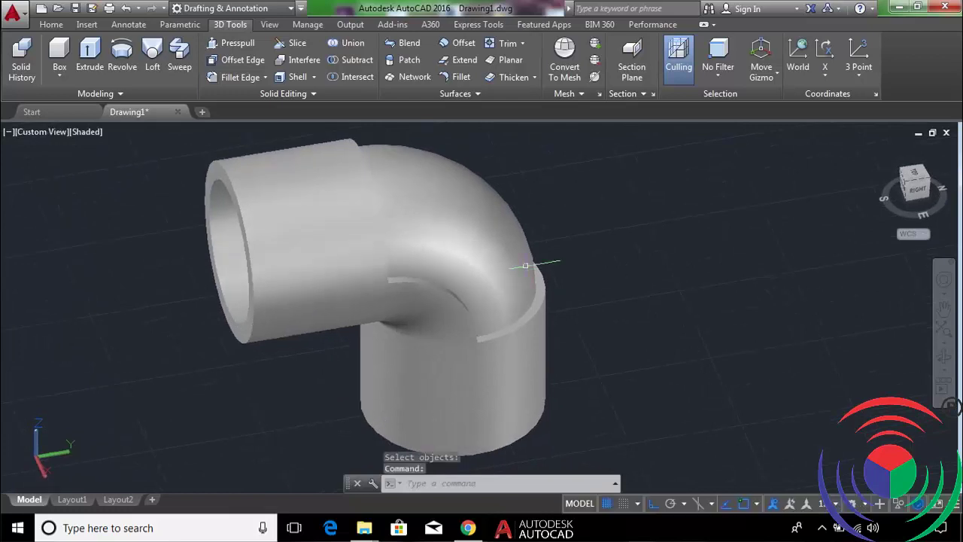
Erase the stray arc below the elbow with a selection window and zoom back in.
scroll(523, 269, down, 4)
click(591, 376)
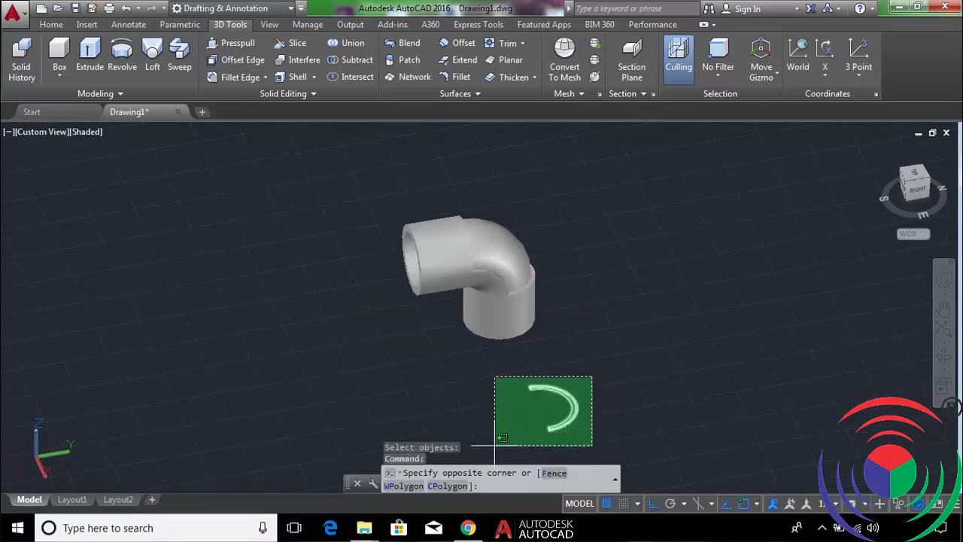
click(494, 445)
key(Delete)
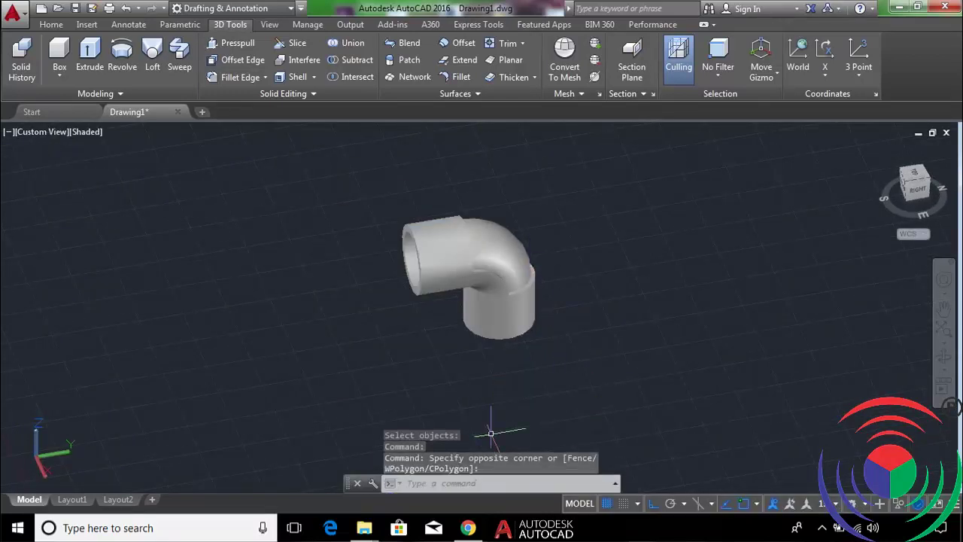
scroll(468, 263, up, 3)
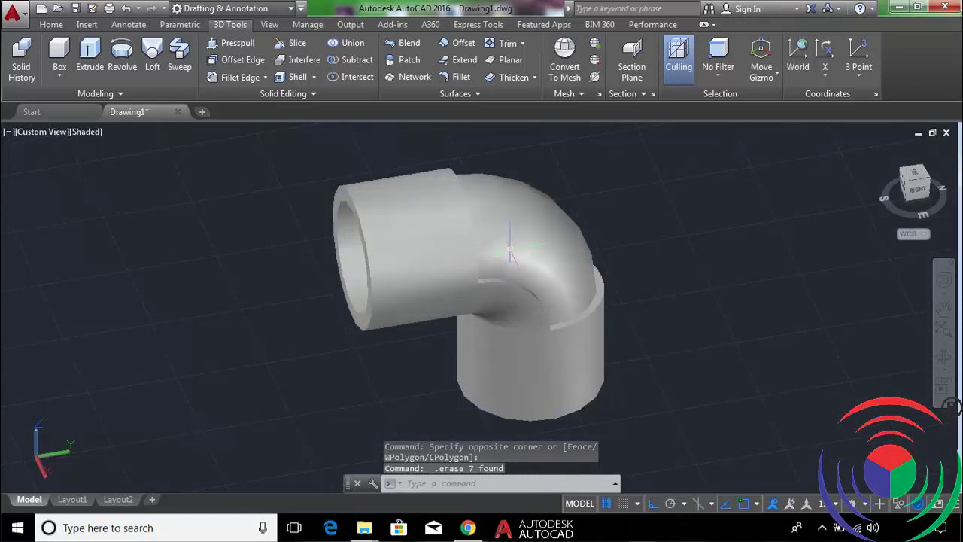
scroll(468, 260, down, 3)
scroll(467, 260, up, 2)
scroll(467, 260, up, 1)
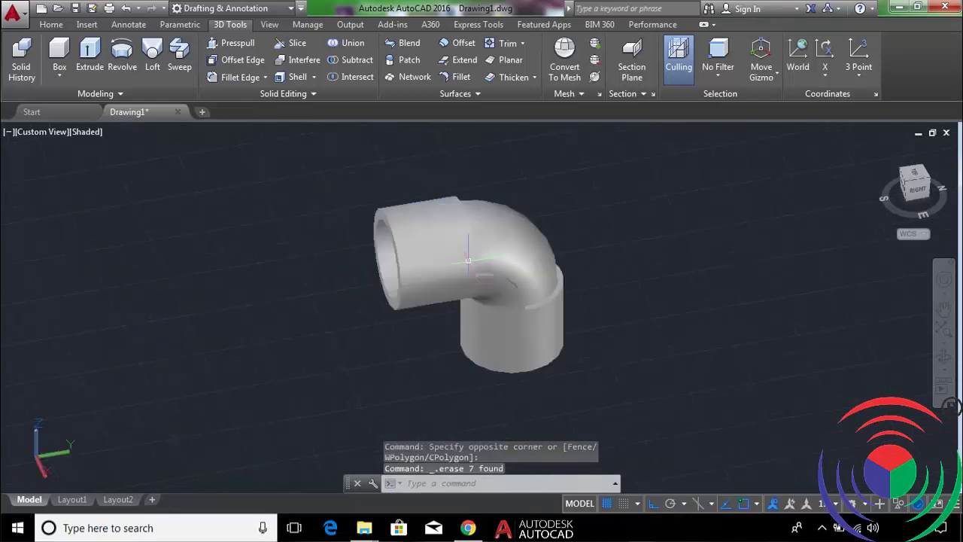
scroll(468, 260, up, 1)
click(472, 244)
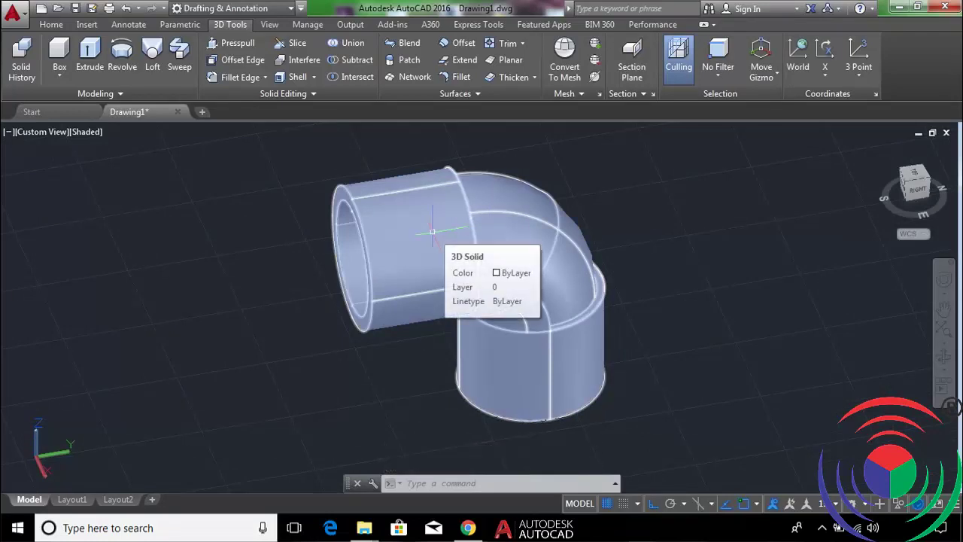
Set the elbow solid's colour to Blue from the Properties colour list, then deselect it.
click(436, 230)
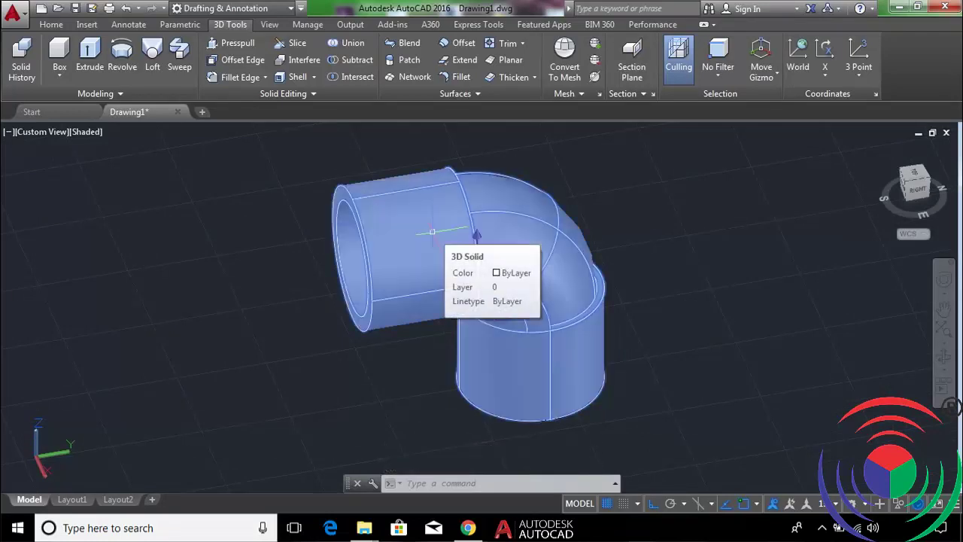
click(52, 25)
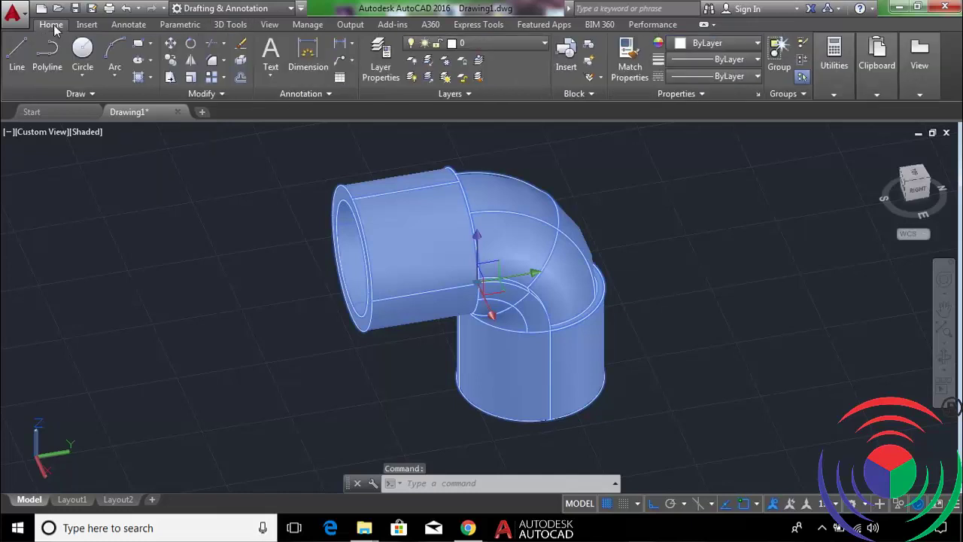
click(722, 43)
click(722, 43)
click(722, 43)
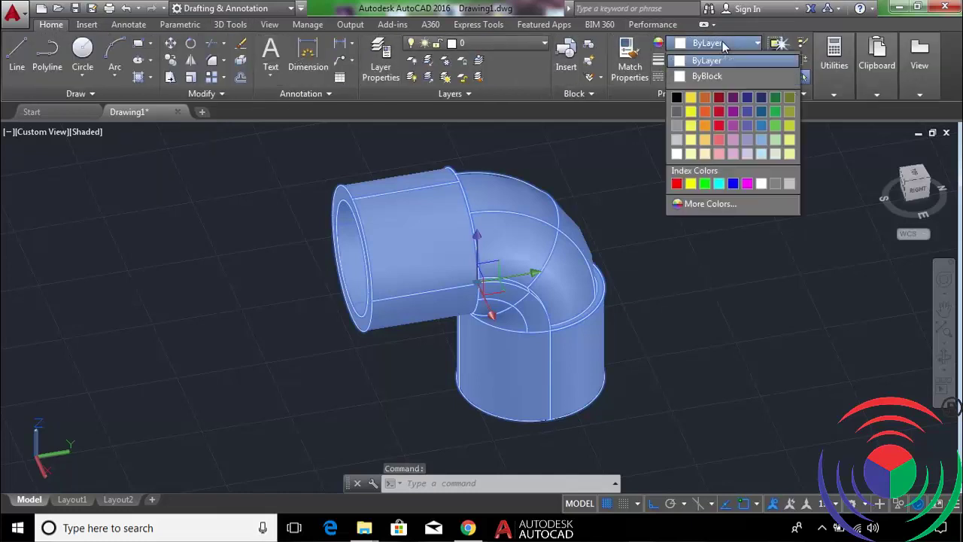
click(733, 184)
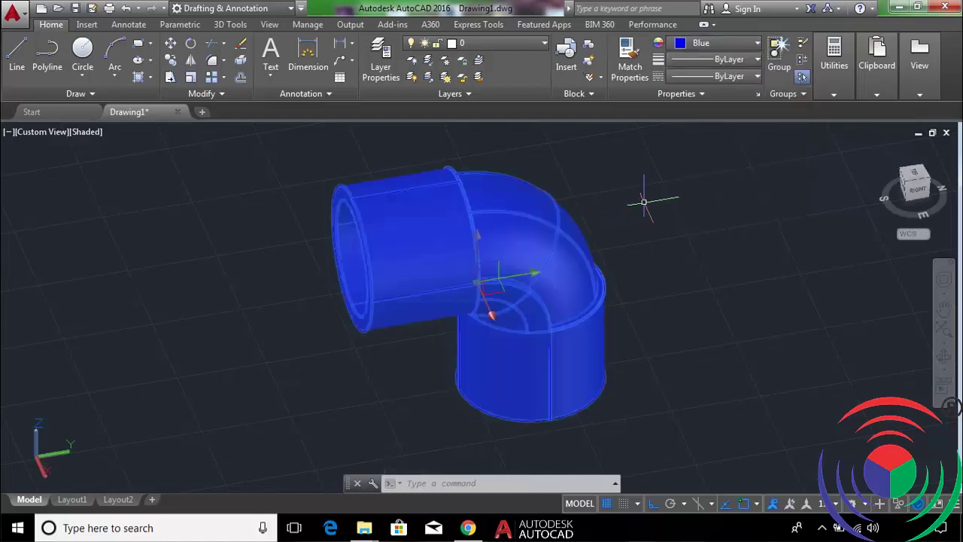
key(Escape)
scroll(504, 216, up, 2)
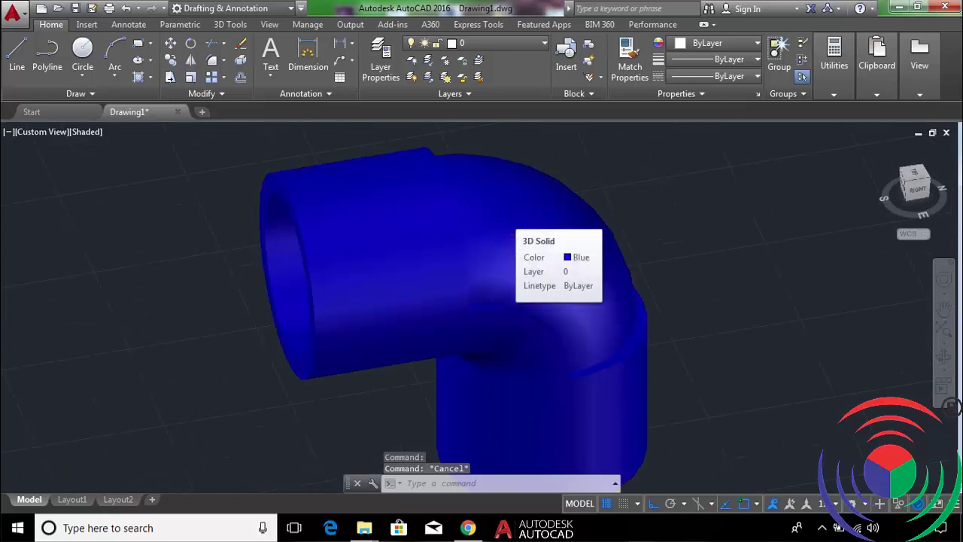
scroll(503, 216, down, 2)
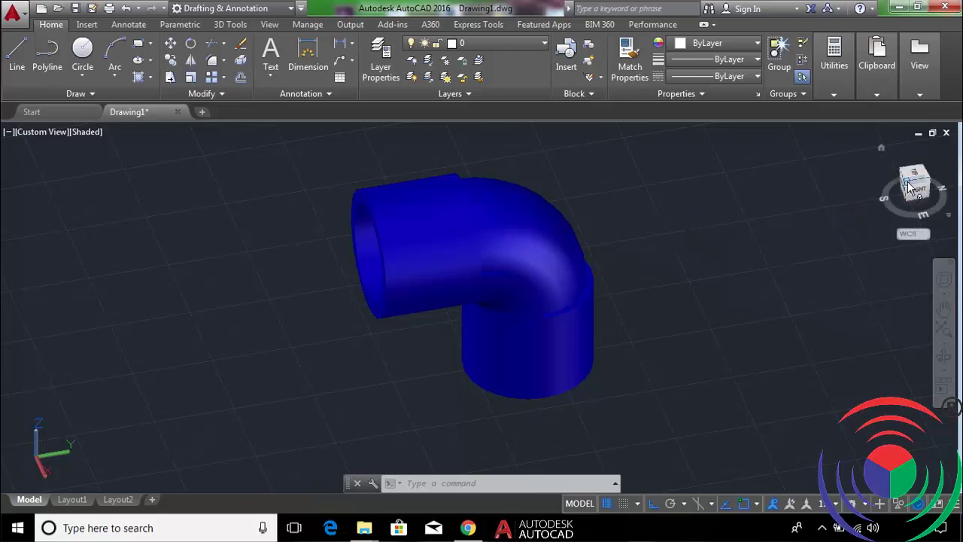
Return the blue elbow to the SE Isometric view via the ViewCube and orbit to check it.
drag(912, 182, 908, 184)
scroll(529, 311, up, 2)
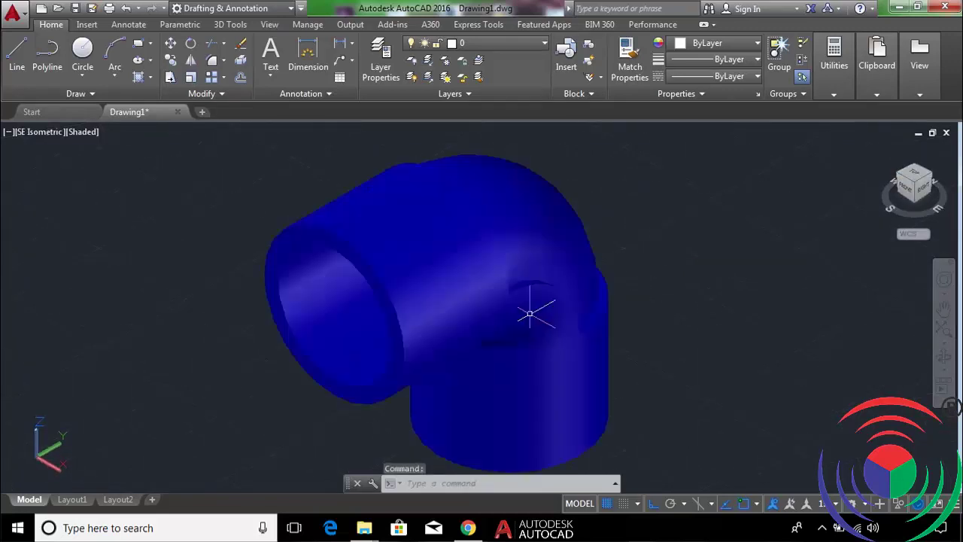
shift+middle_drag(720, 286, 707, 279)
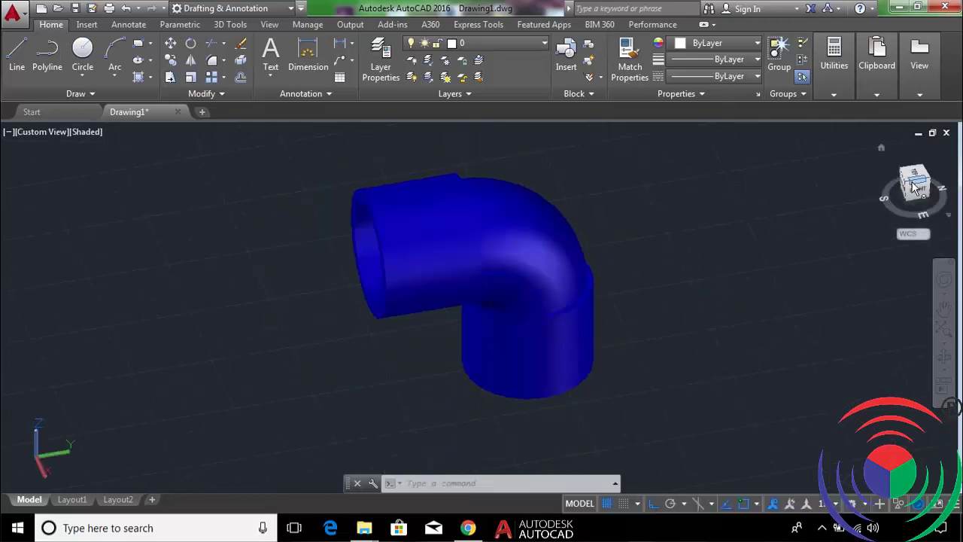
click(912, 187)
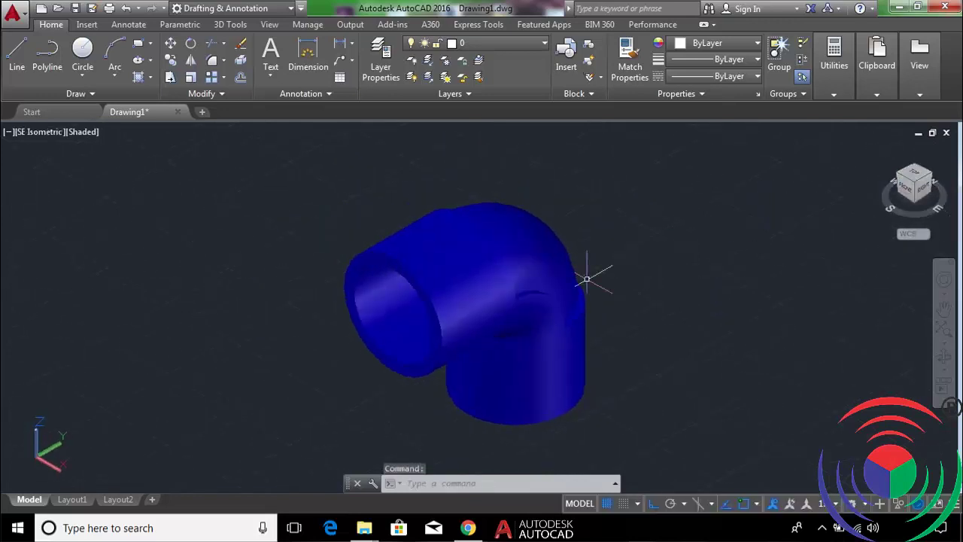
scroll(529, 311, up, 2)
shift+middle_drag(653, 305, 709, 275)
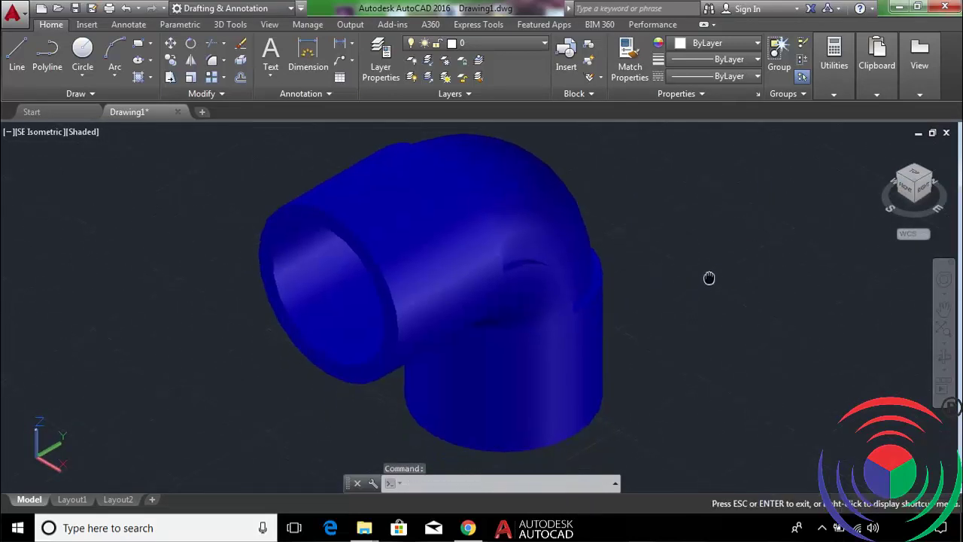
shift+middle_drag(654, 310, 709, 274)
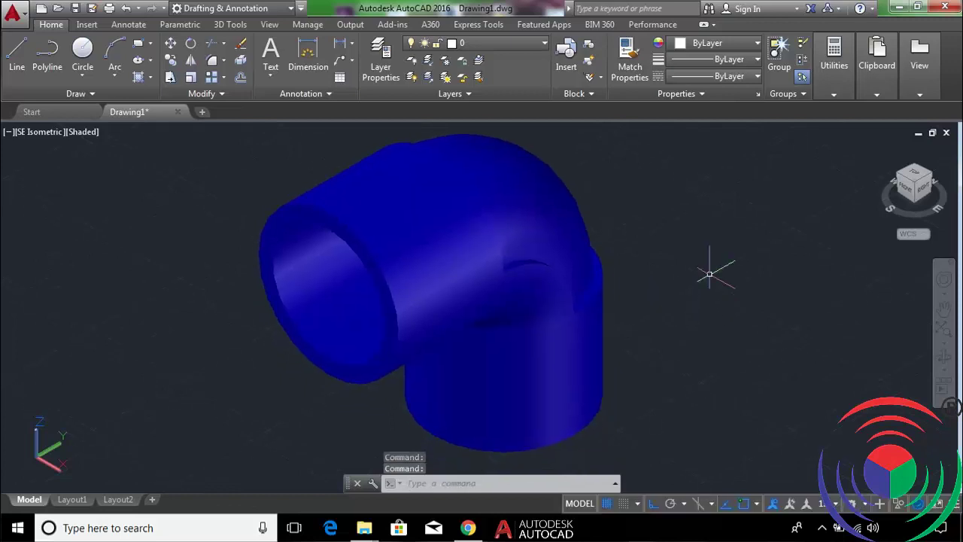